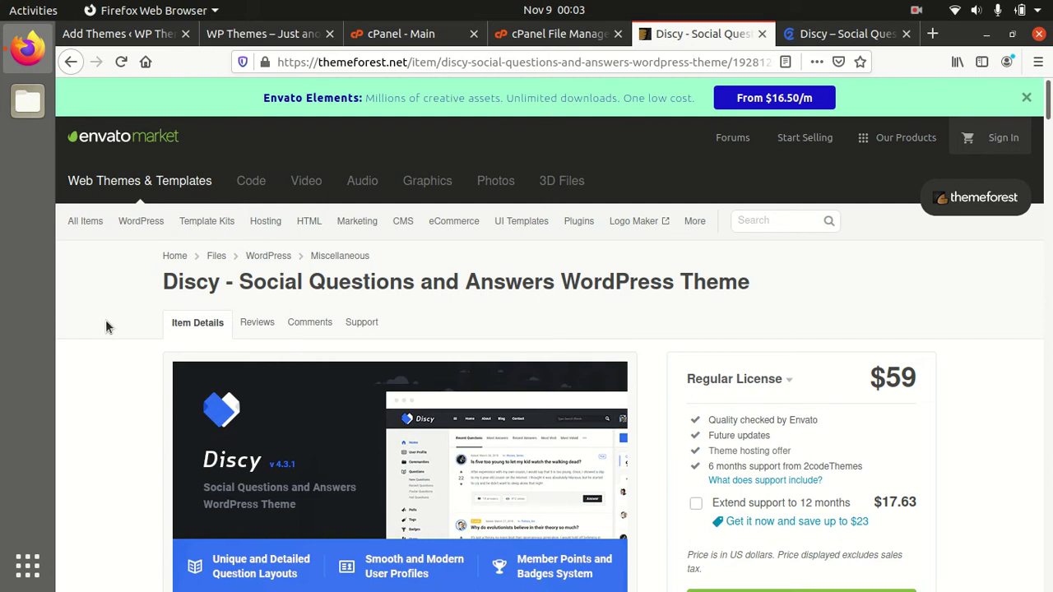
Examine the Discy theme's product page on ThemeForest, from its price and licence to its feature descriptions.
{"action": "scroll", "coordinate": [845, 368], "scroll_direction": "down", "scroll_amount": 2}
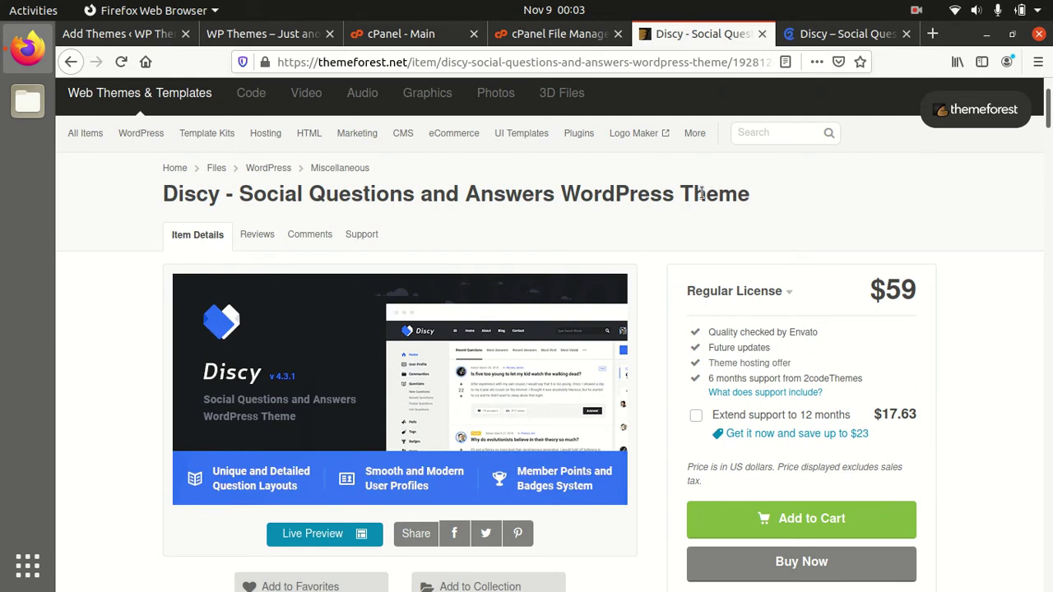
{"action": "scroll", "coordinate": [493, 313], "scroll_direction": "down", "scroll_amount": 4}
{"action": "scroll", "coordinate": [181, 371], "scroll_direction": "down", "scroll_amount": 2}
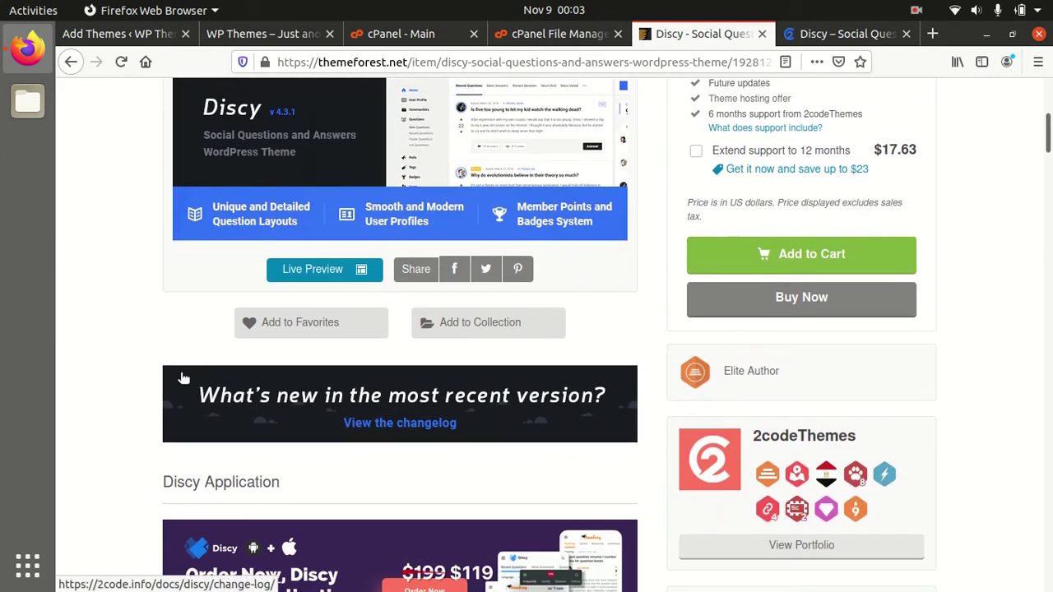
{"action": "scroll", "coordinate": [156, 370], "scroll_direction": "down", "scroll_amount": 2}
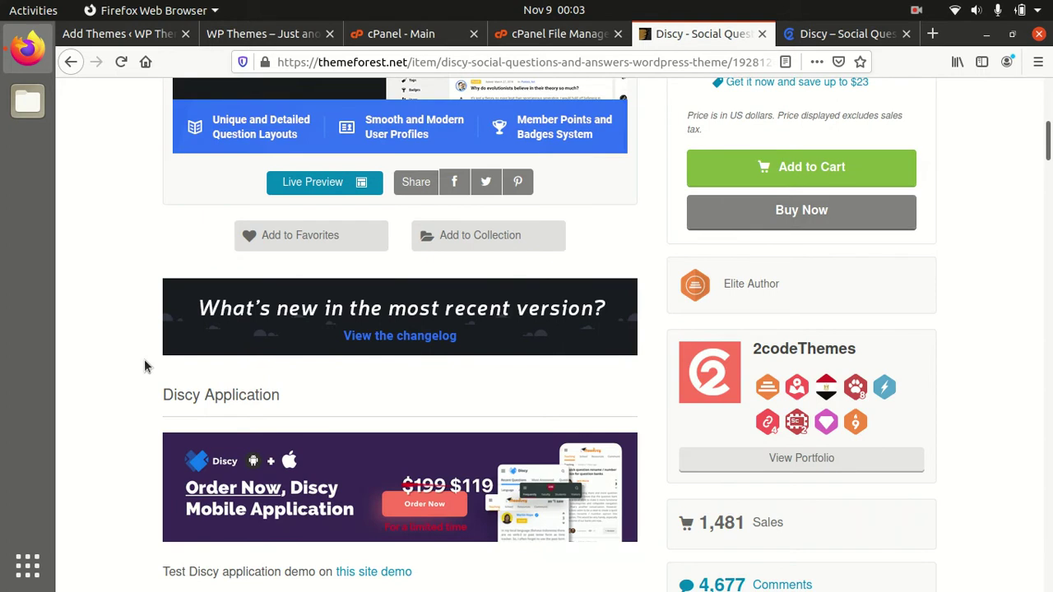
{"action": "scroll", "coordinate": [144, 358], "scroll_direction": "down", "scroll_amount": 4}
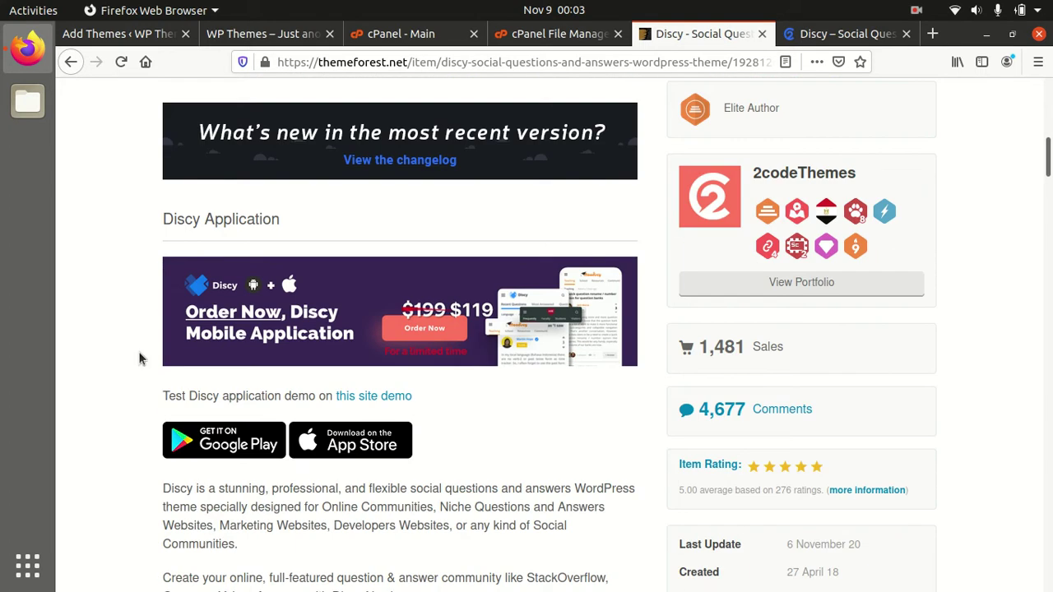
{"action": "scroll", "coordinate": [393, 276], "scroll_direction": "down", "scroll_amount": 9}
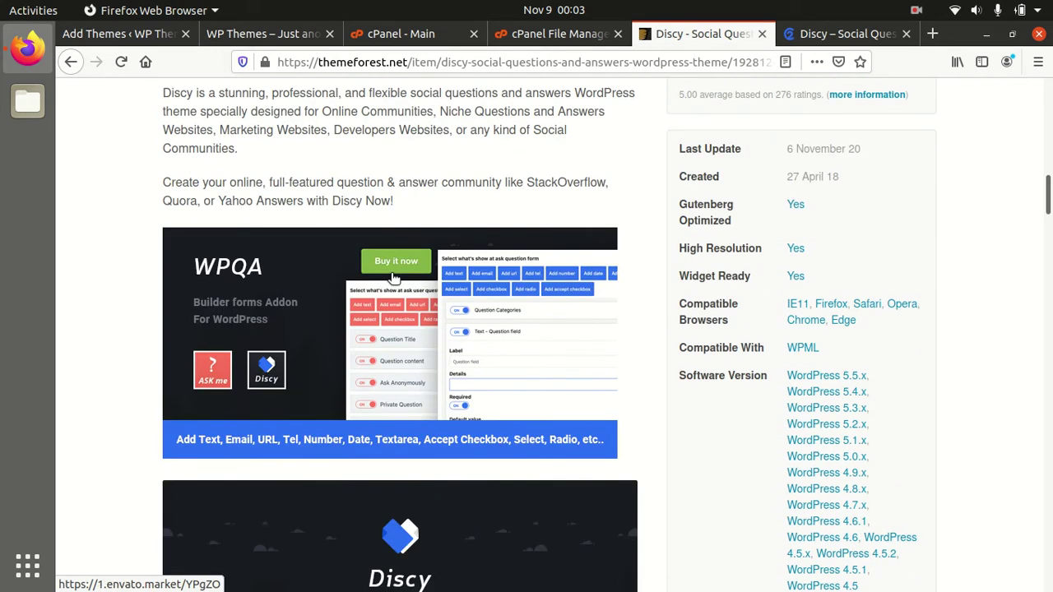
{"action": "scroll", "coordinate": [370, 345], "scroll_direction": "down", "scroll_amount": 8}
{"action": "scroll", "coordinate": [369, 345], "scroll_direction": "down", "scroll_amount": 9}
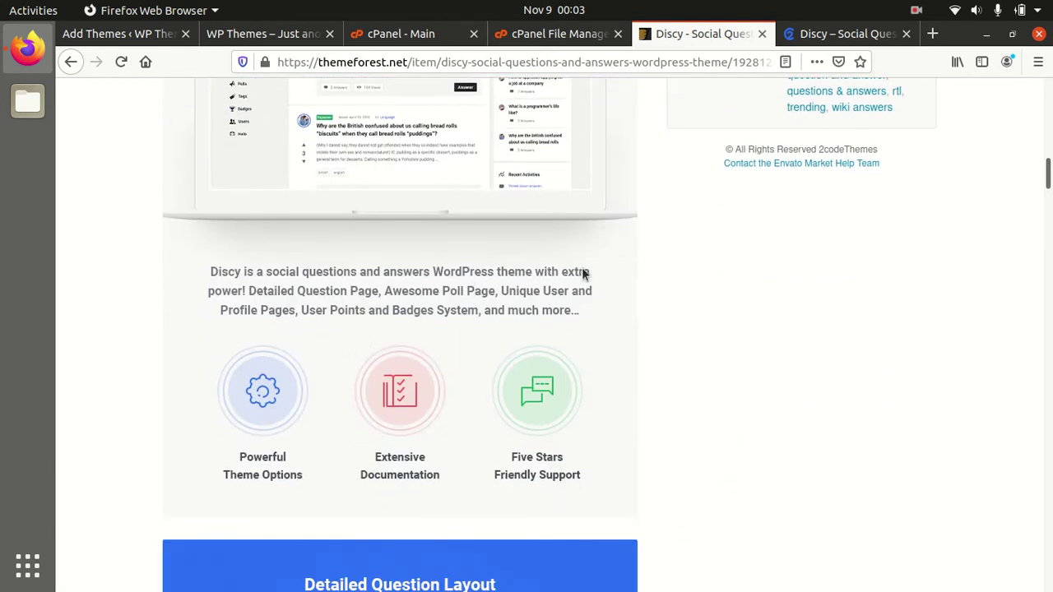
{"action": "scroll", "coordinate": [340, 321], "scroll_direction": "down", "scroll_amount": 8}
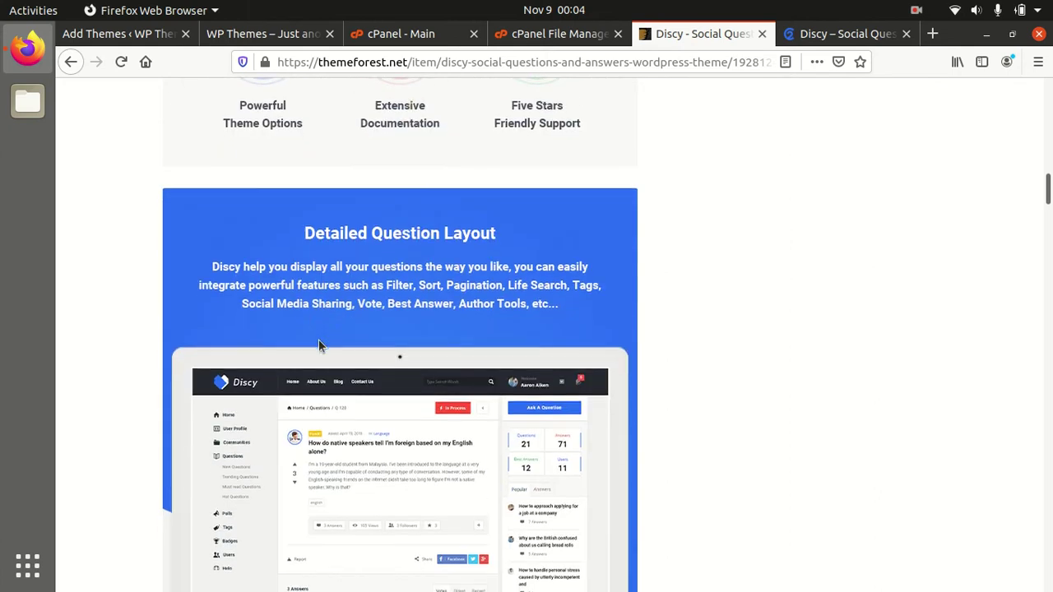
{"action": "scroll", "coordinate": [298, 275], "scroll_direction": "down", "scroll_amount": 12}
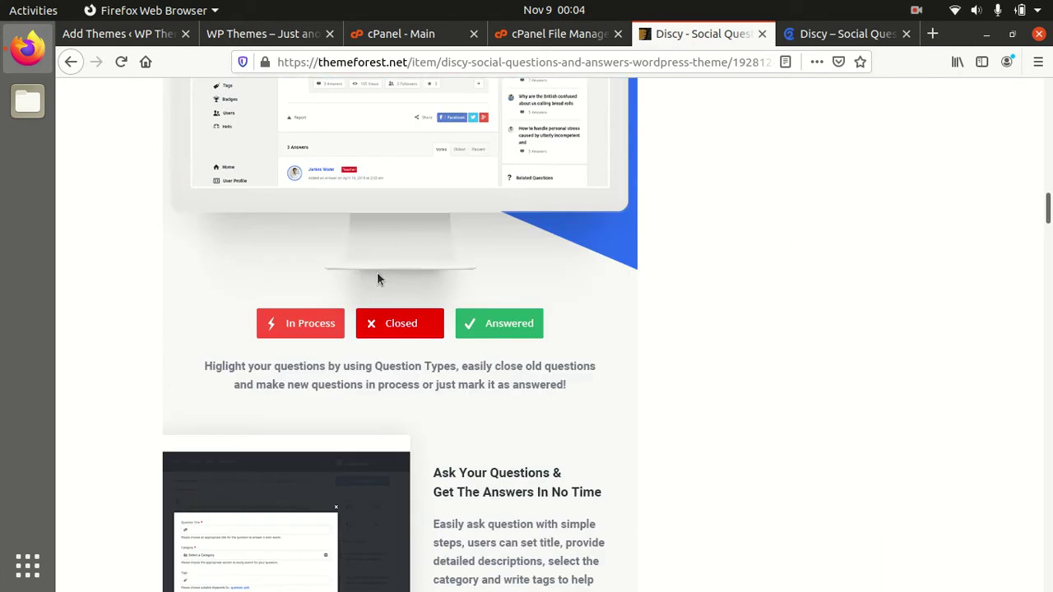
{"action": "scroll", "coordinate": [347, 306], "scroll_direction": "down", "scroll_amount": 7}
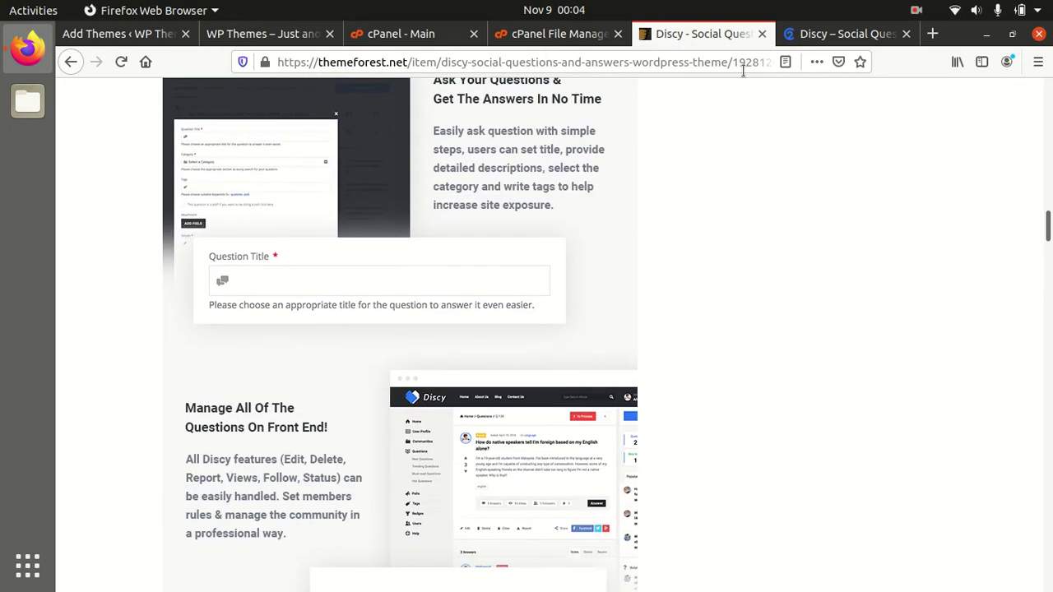
Open the Discy live demo and look through its Most Answered, Answers, Most Visited and Recent Questions lists.
{"action": "left_click", "coordinate": [842, 34]}
{"action": "scroll", "coordinate": [546, 297], "scroll_direction": "up", "scroll_amount": 5}
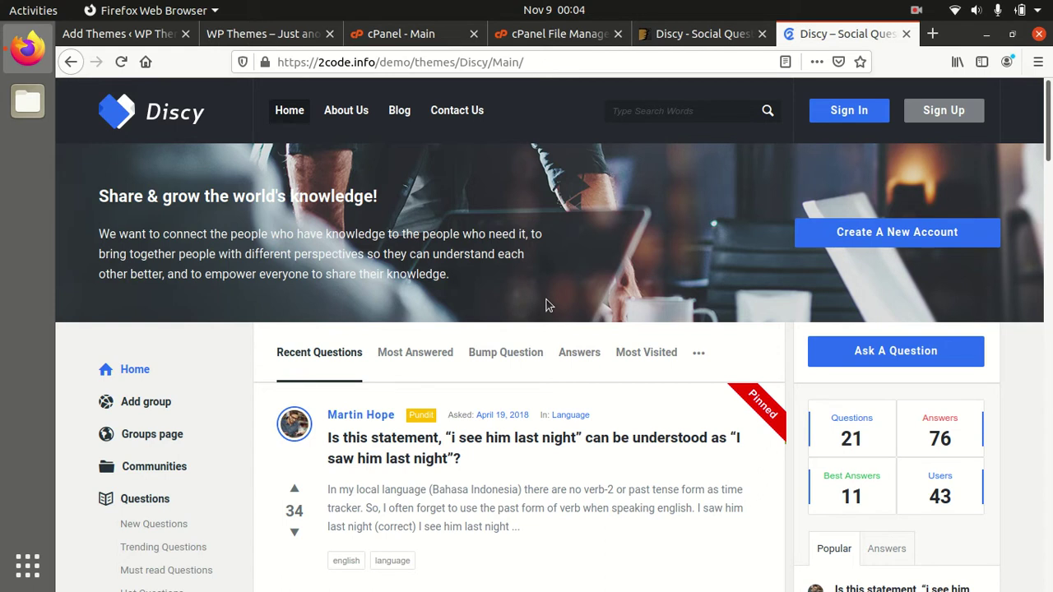
{"action": "left_click", "coordinate": [394, 355]}
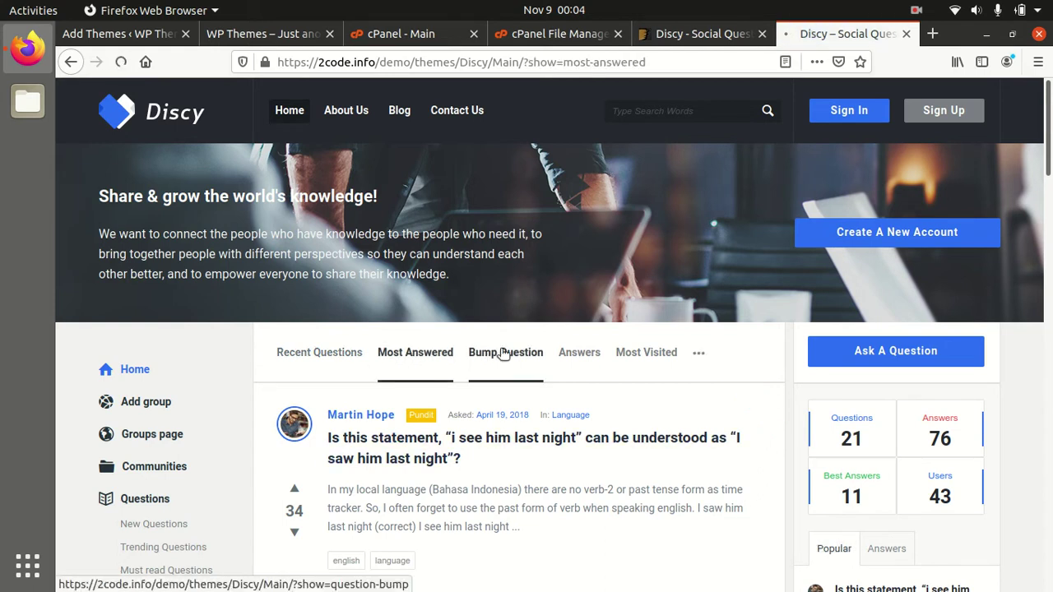
{"action": "left_click", "coordinate": [654, 354]}
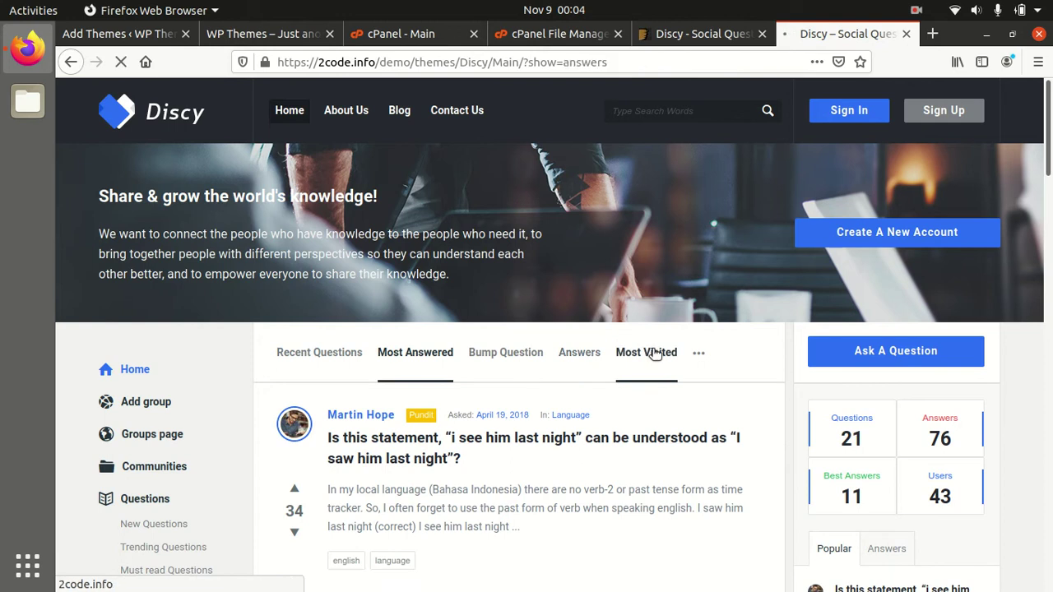
{"action": "left_click", "coordinate": [322, 354]}
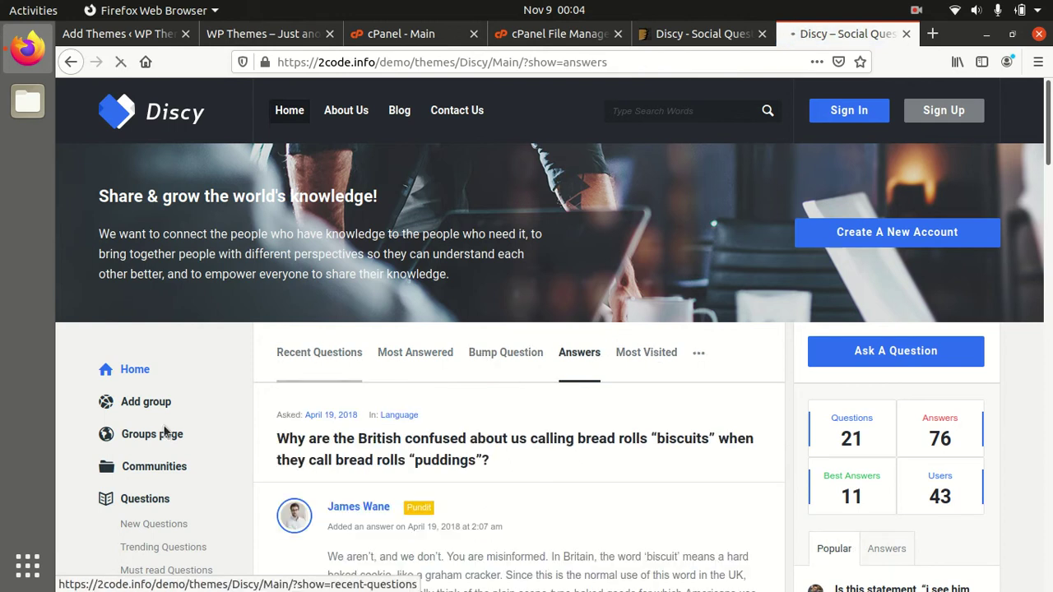
Examine the demo home page's navigation links, recent question entries, member statistics and trending tags.
{"action": "scroll", "coordinate": [197, 424], "scroll_direction": "down", "scroll_amount": 5}
{"action": "scroll", "coordinate": [197, 425], "scroll_direction": "down", "scroll_amount": 2}
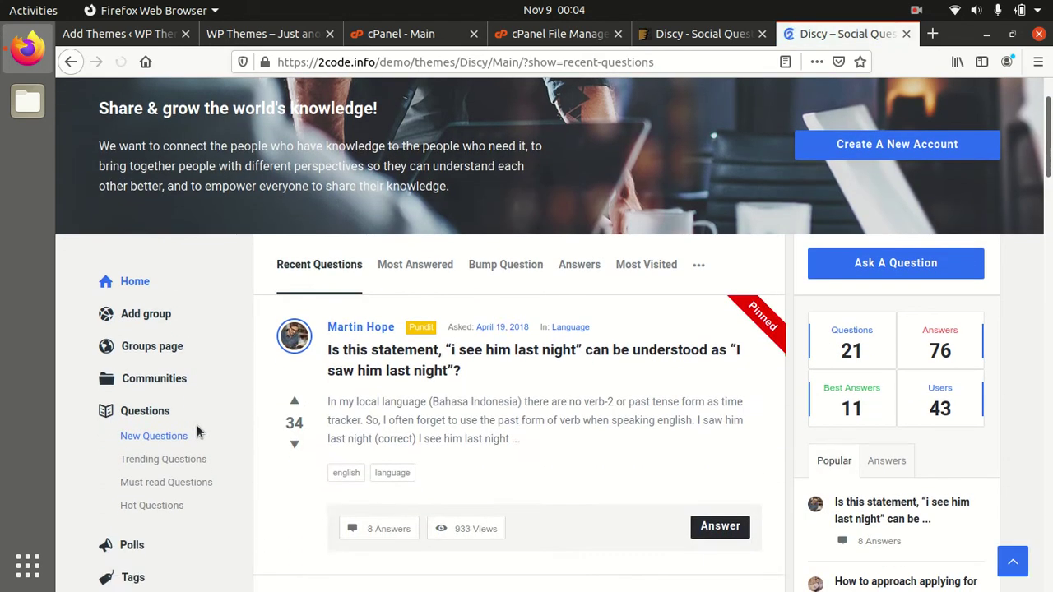
{"action": "scroll", "coordinate": [486, 389], "scroll_direction": "down", "scroll_amount": 7}
{"action": "scroll", "coordinate": [369, 371], "scroll_direction": "down", "scroll_amount": 5}
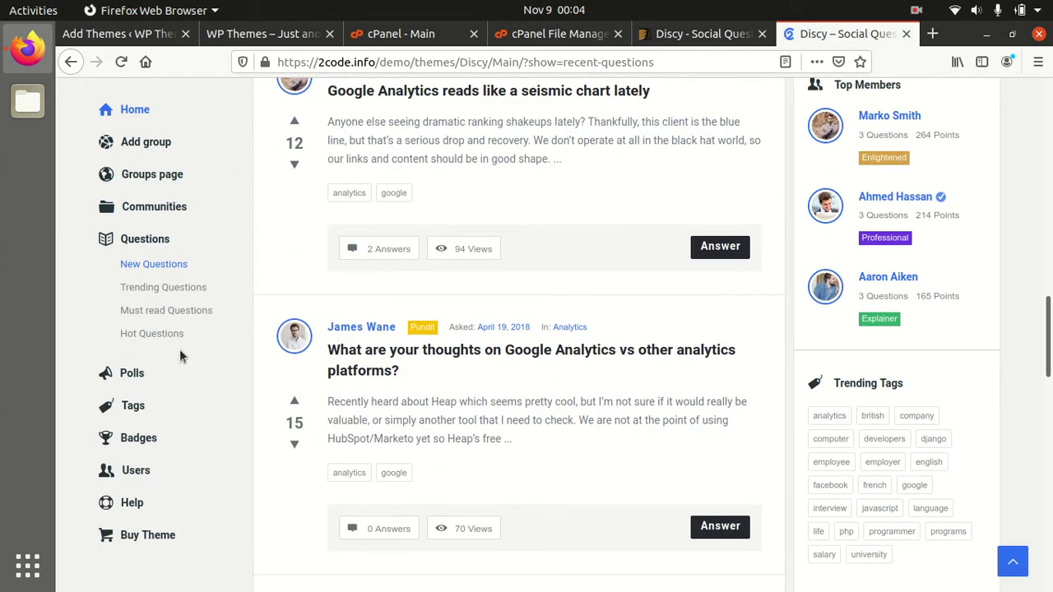
{"action": "scroll", "coordinate": [288, 378], "scroll_direction": "down", "scroll_amount": 1}
{"action": "mouse_move", "coordinate": [344, 409]}
{"action": "scroll", "coordinate": [341, 401], "scroll_direction": "down", "scroll_amount": 3}
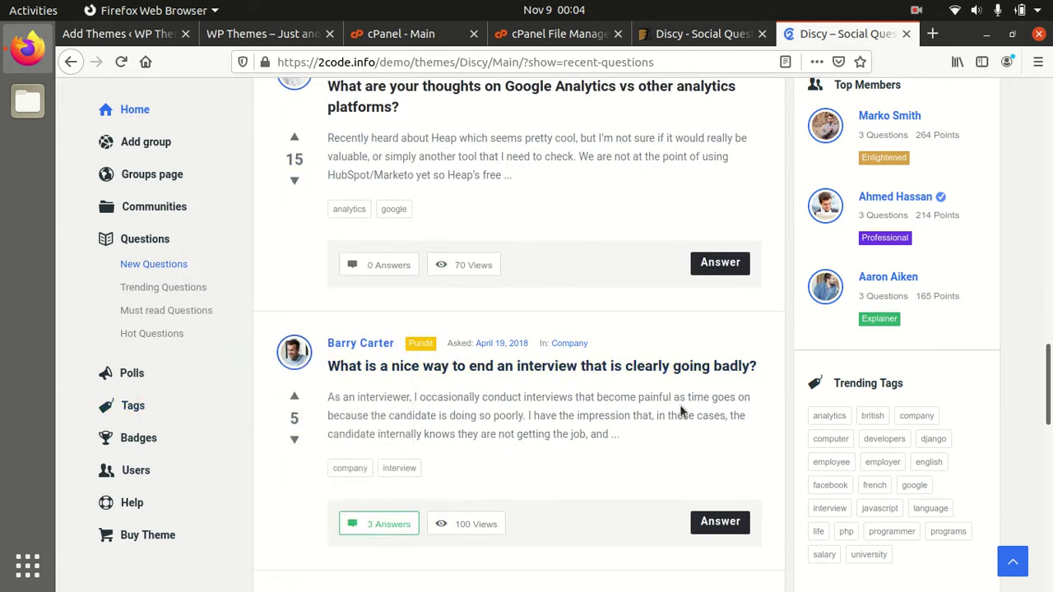
{"action": "scroll", "coordinate": [704, 404], "scroll_direction": "down", "scroll_amount": 6}
{"action": "scroll", "coordinate": [898, 345], "scroll_direction": "up", "scroll_amount": 6}
{"action": "scroll", "coordinate": [899, 346], "scroll_direction": "up", "scroll_amount": 10}
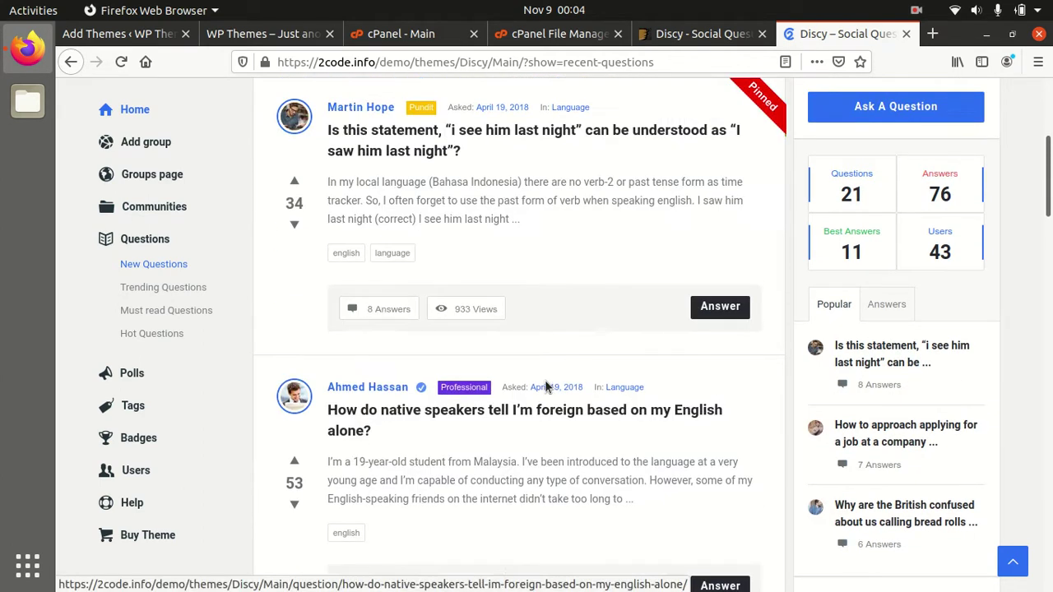
{"action": "scroll", "coordinate": [545, 386], "scroll_direction": "up", "scroll_amount": 4}
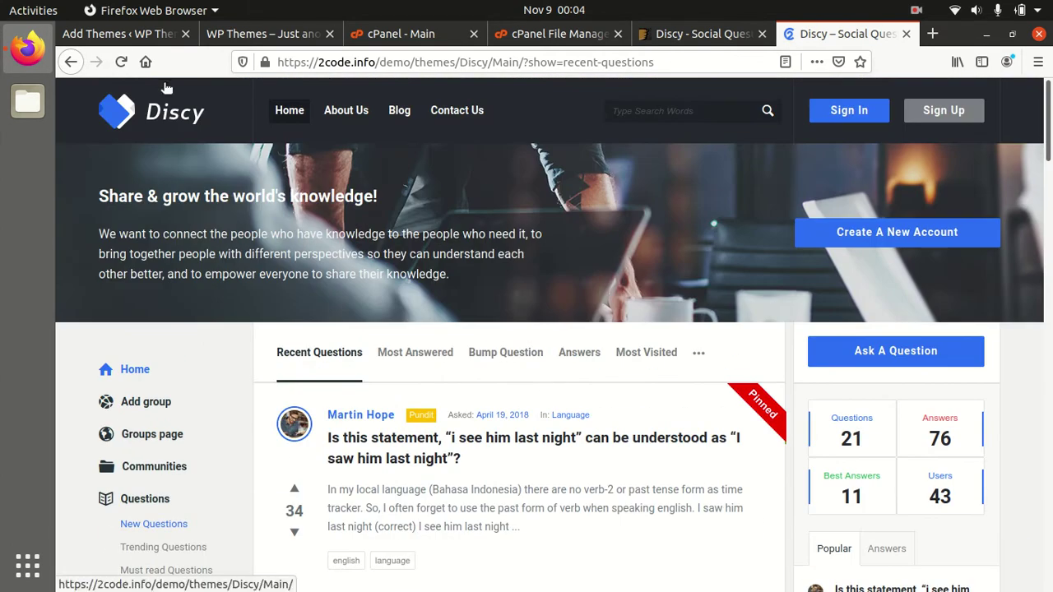
Open the WordPress admin dashboard, reload the site's front page to view its current theme, and return to the dashboard.
{"action": "left_click", "coordinate": [129, 37]}
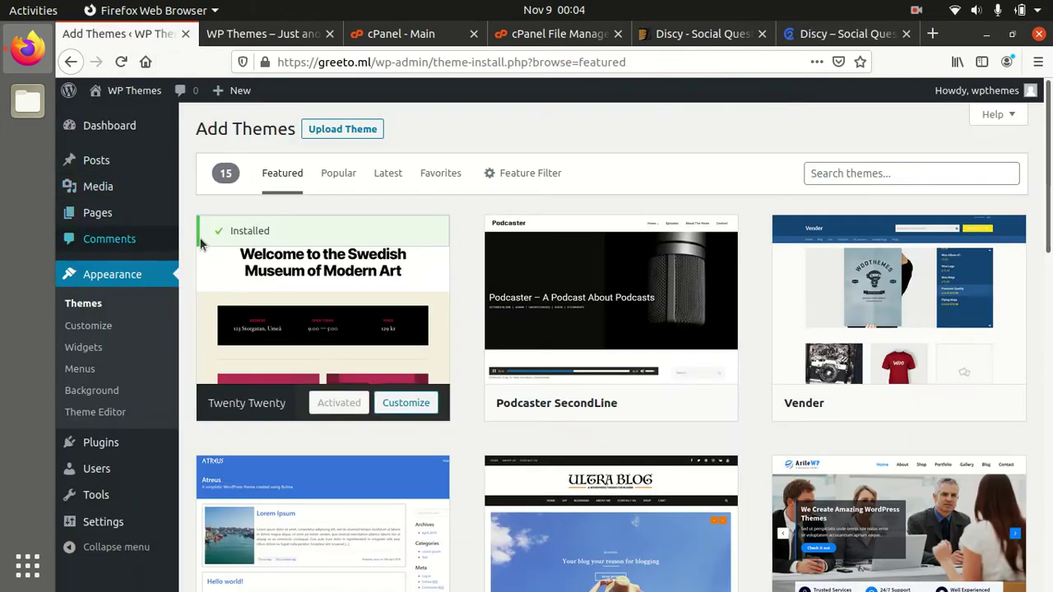
{"action": "left_click", "coordinate": [116, 131]}
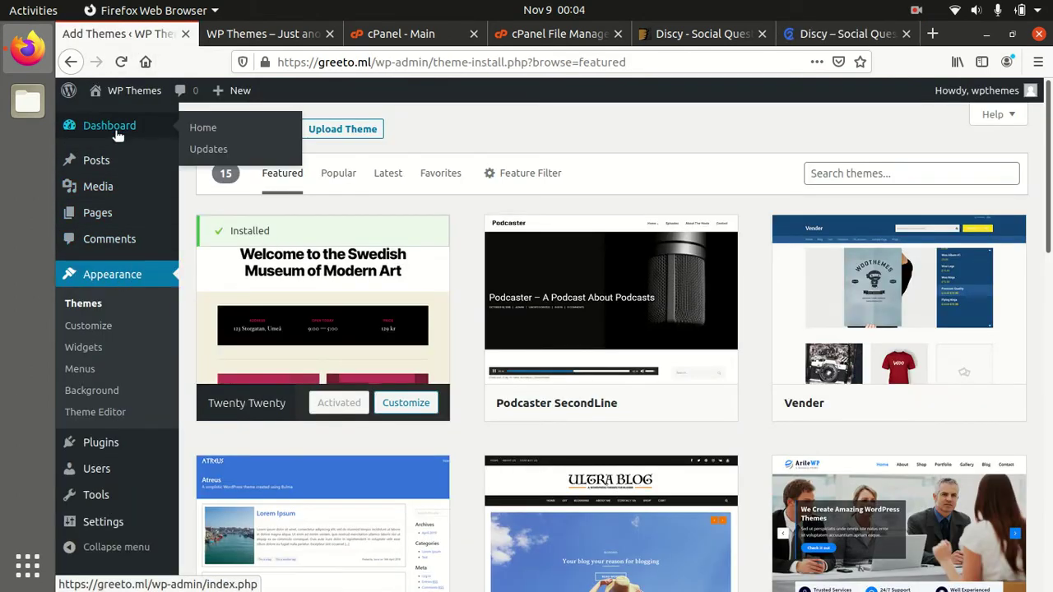
{"action": "left_click", "coordinate": [252, 34]}
{"action": "left_click", "coordinate": [123, 61]}
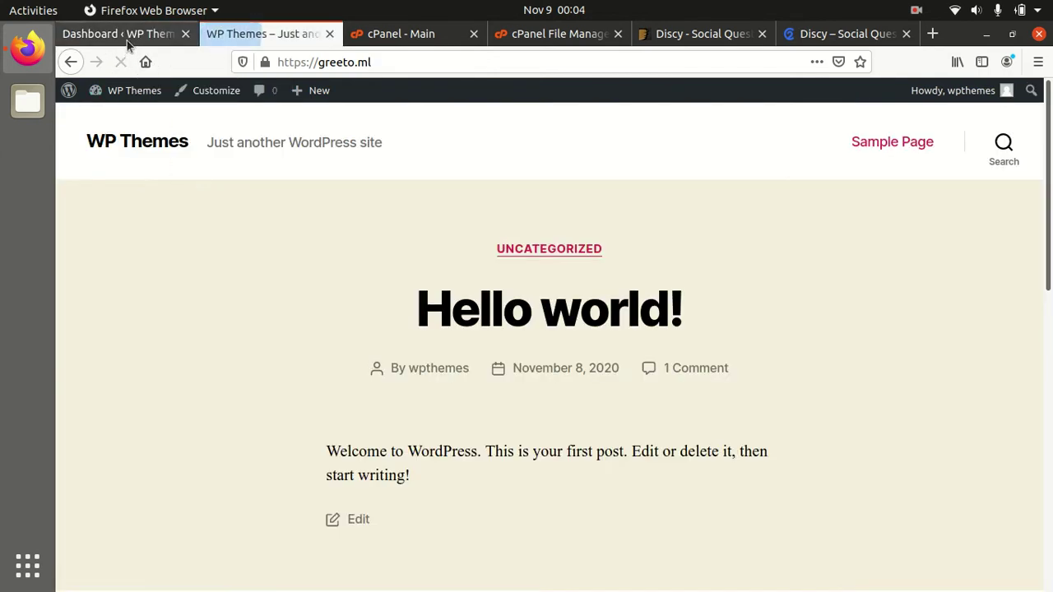
{"action": "left_click", "coordinate": [129, 33]}
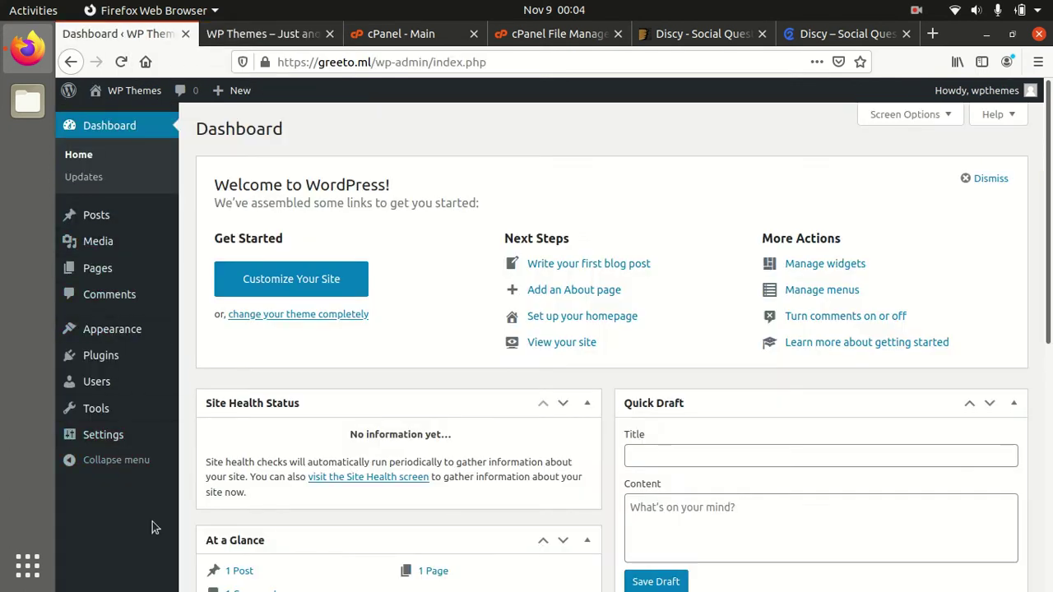
Switch to Files and inspect the theme package in the Desktop discy folder, including discy.zip, discy-child-theme.zip and Docs.zip.
{"action": "mouse_move", "coordinate": [97, 271]}
{"action": "left_click", "coordinate": [27, 100]}
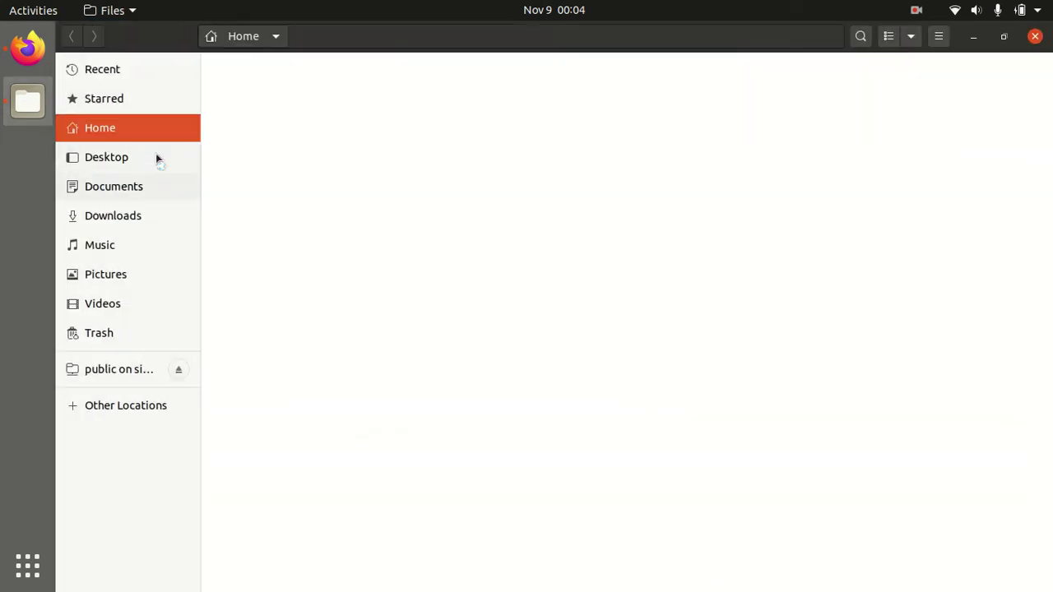
{"action": "left_click", "coordinate": [127, 157]}
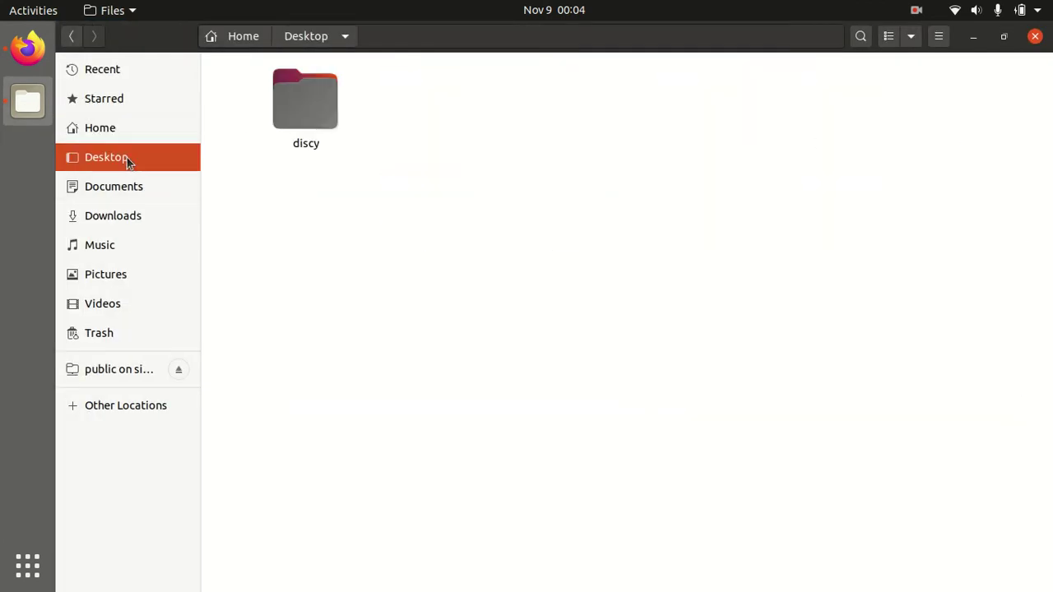
{"action": "double_click", "coordinate": [301, 108]}
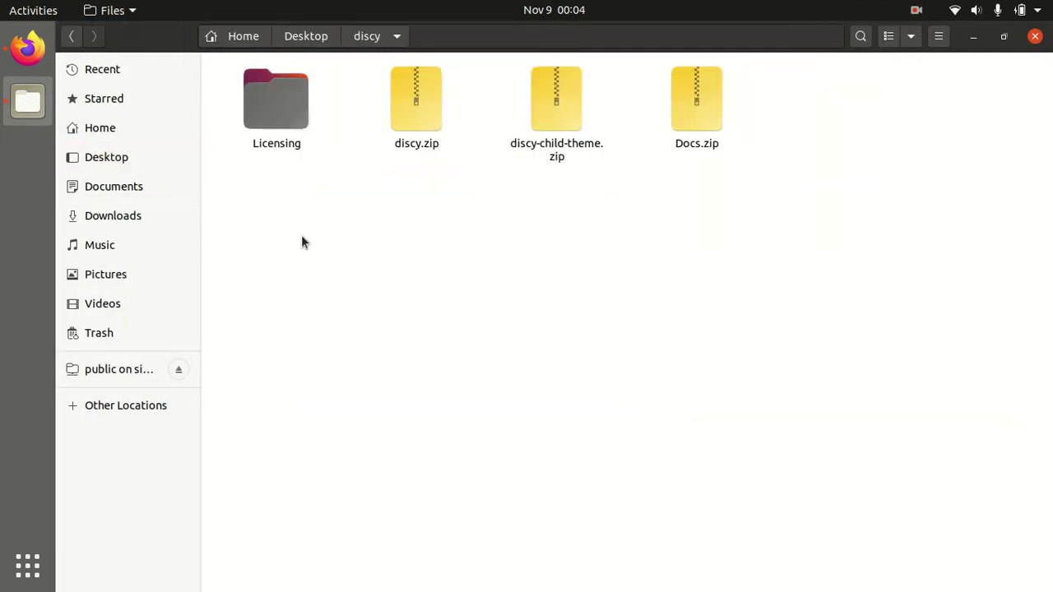
{"action": "left_click", "coordinate": [415, 111]}
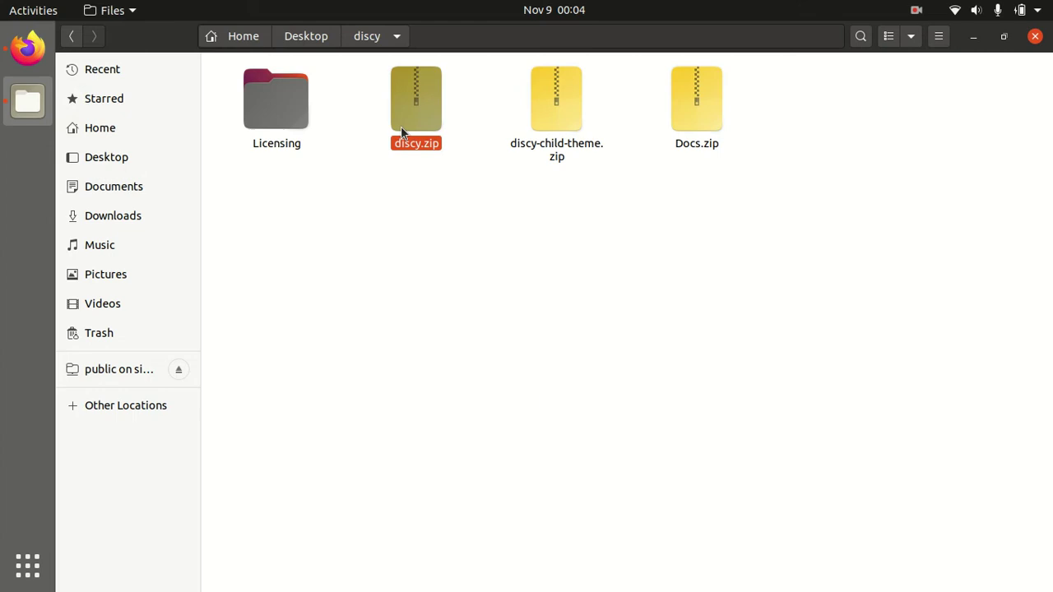
{"action": "left_click", "coordinate": [539, 140]}
{"action": "left_click", "coordinate": [684, 142]}
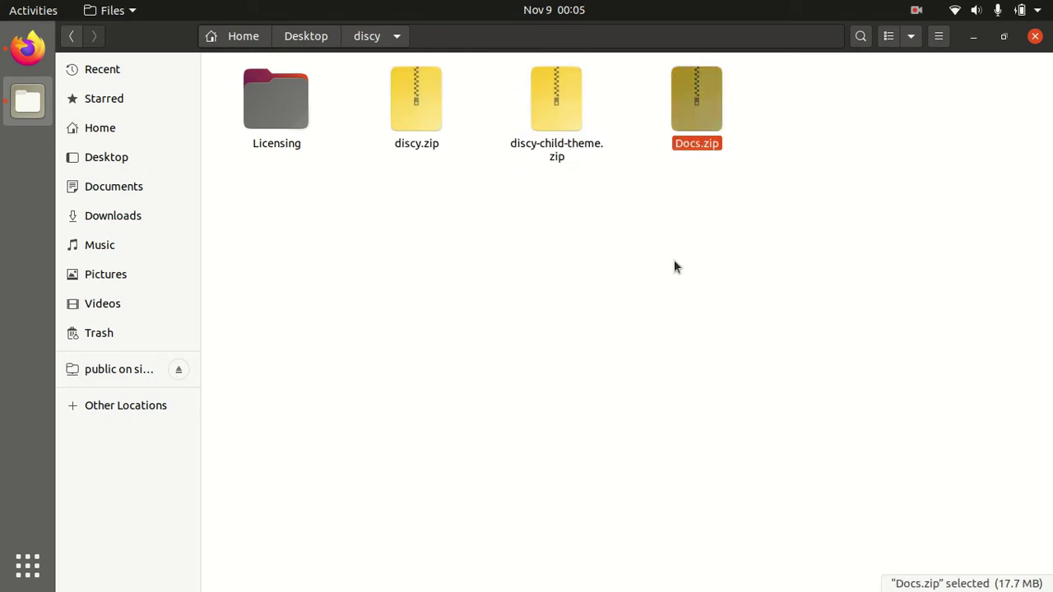
{"action": "left_click", "coordinate": [642, 324]}
{"action": "left_click", "coordinate": [1034, 36]}
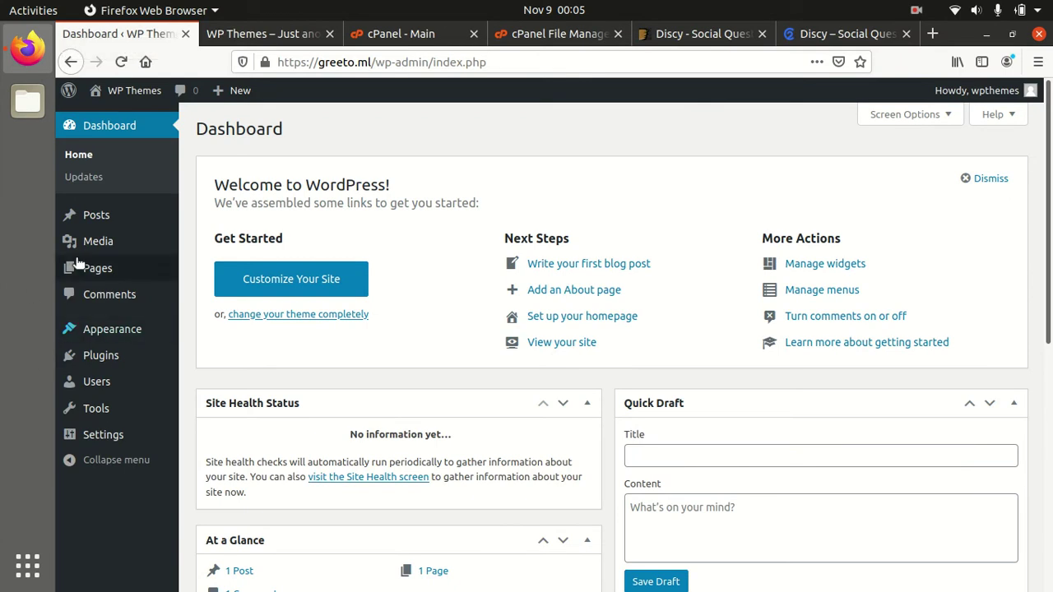
Add a new theme in the WordPress admin and open the form for uploading a .zip theme.
{"action": "mouse_move", "coordinate": [146, 333]}
{"action": "left_click", "coordinate": [206, 332]}
{"action": "left_click", "coordinate": [298, 192]}
{"action": "scroll", "coordinate": [325, 352], "scroll_direction": "up", "scroll_amount": 1}
{"action": "scroll", "coordinate": [326, 352], "scroll_direction": "up", "scroll_amount": 2}
{"action": "left_click", "coordinate": [354, 134]}
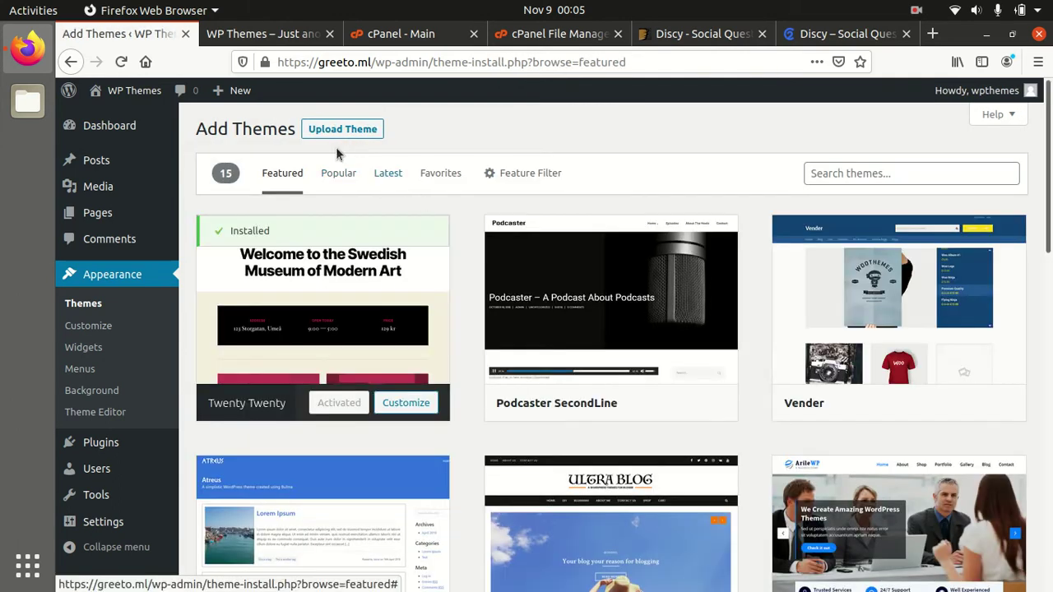
{"action": "left_click", "coordinate": [333, 133]}
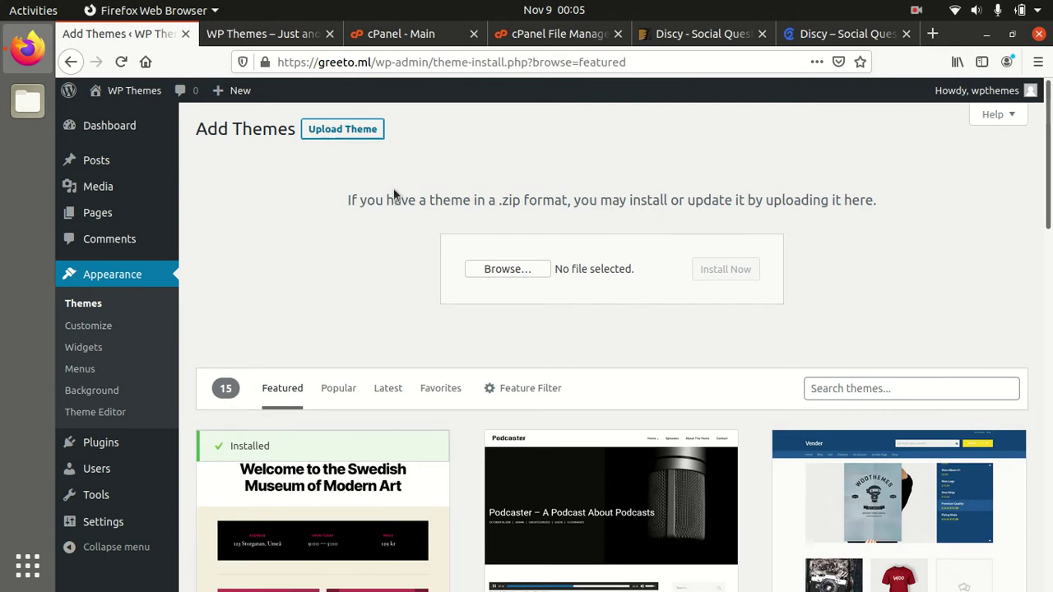
{"action": "left_click", "coordinate": [498, 272]}
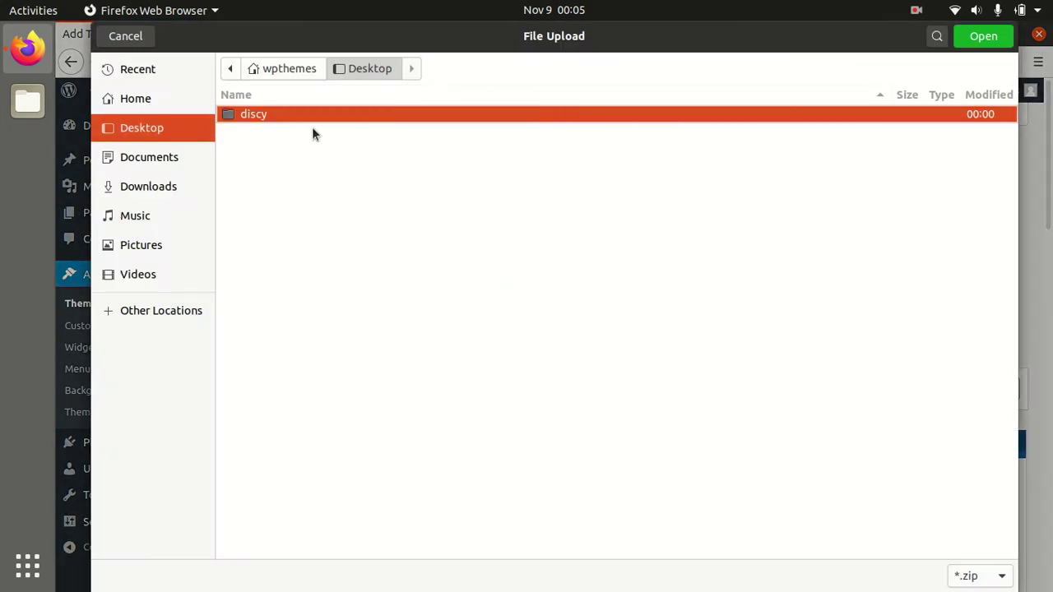
{"action": "double_click", "coordinate": [314, 116]}
{"action": "left_click", "coordinate": [298, 166]}
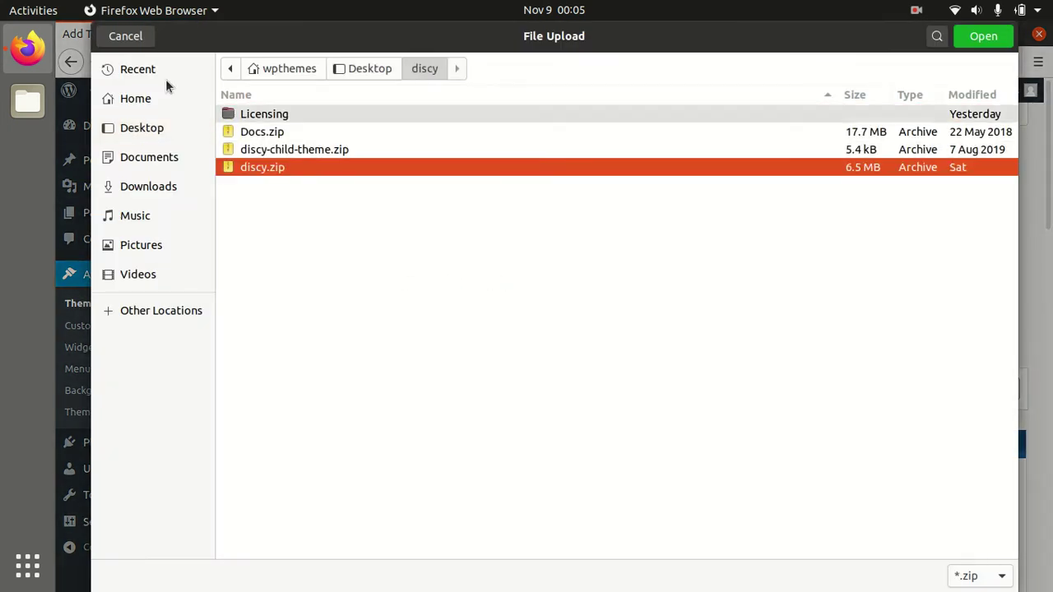
{"action": "left_click", "coordinate": [116, 41]}
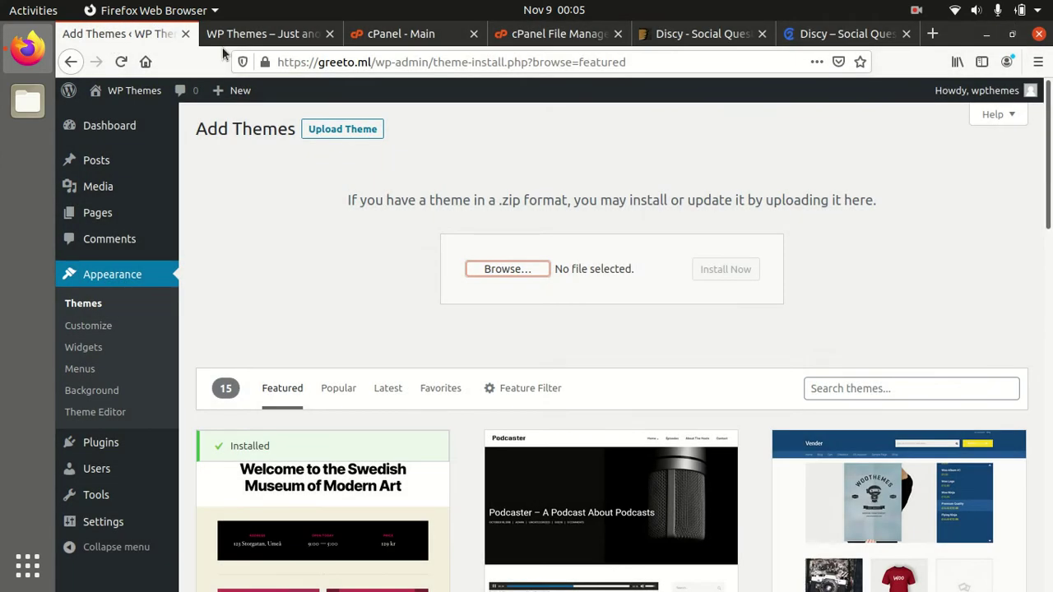
Switch to the cPanel File Manager and upload discy.zip from the Desktop discy folder to greeto.ml/wp-content/themes, returning to that folder.
{"action": "left_click", "coordinate": [559, 34]}
{"action": "left_click", "coordinate": [644, 189]}
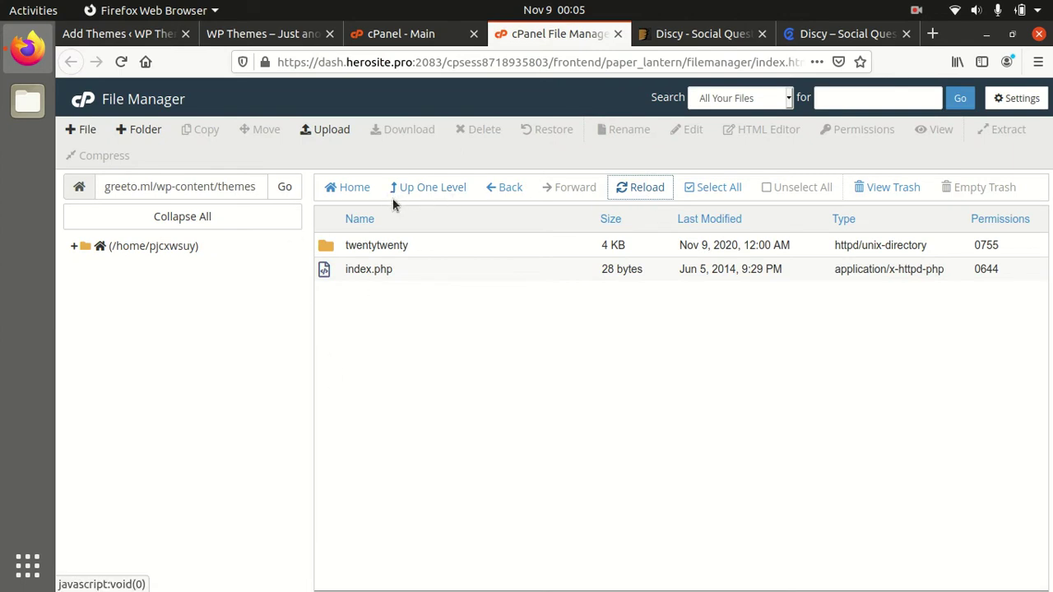
{"action": "left_click", "coordinate": [330, 132]}
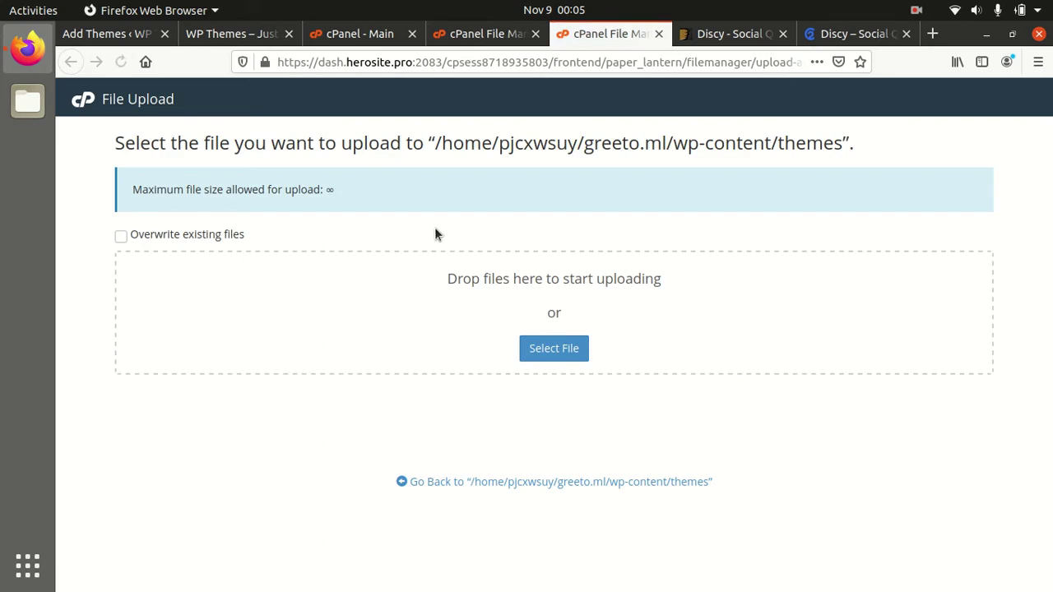
{"action": "left_click", "coordinate": [535, 352]}
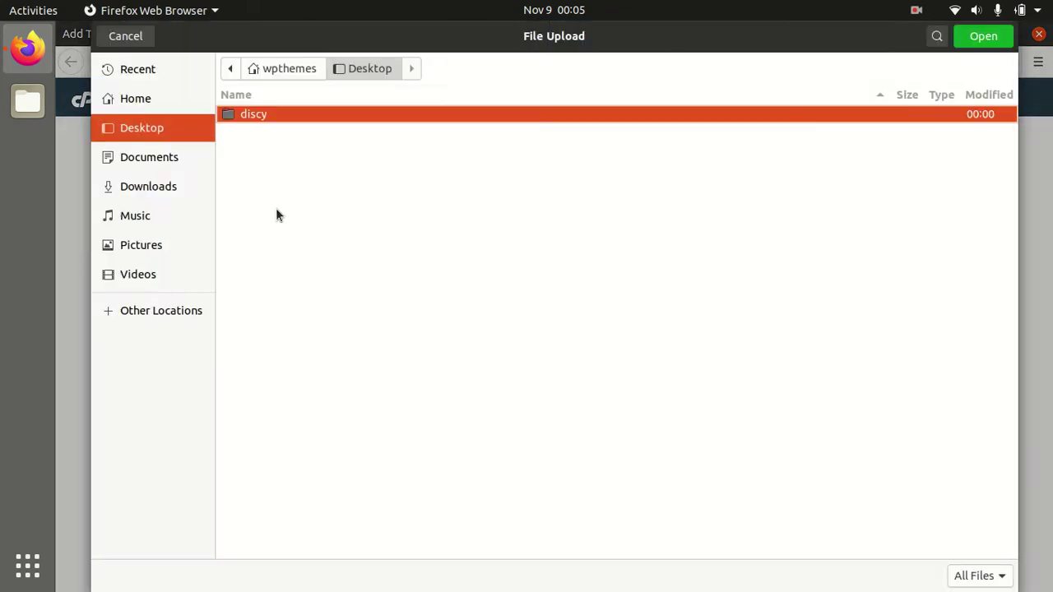
{"action": "double_click", "coordinate": [264, 123]}
{"action": "left_click", "coordinate": [263, 168]}
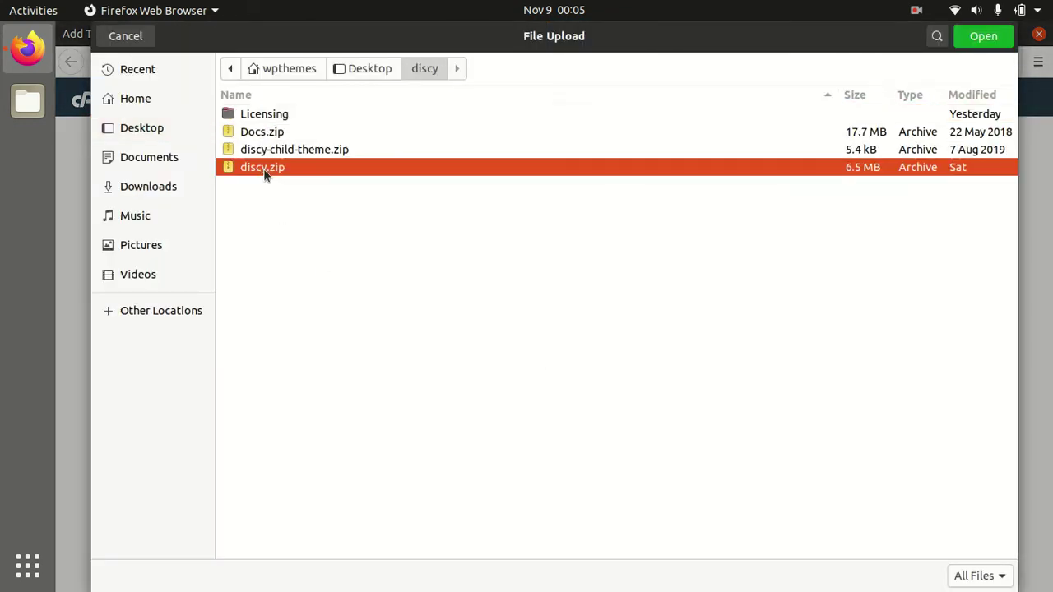
{"action": "left_click", "coordinate": [978, 36]}
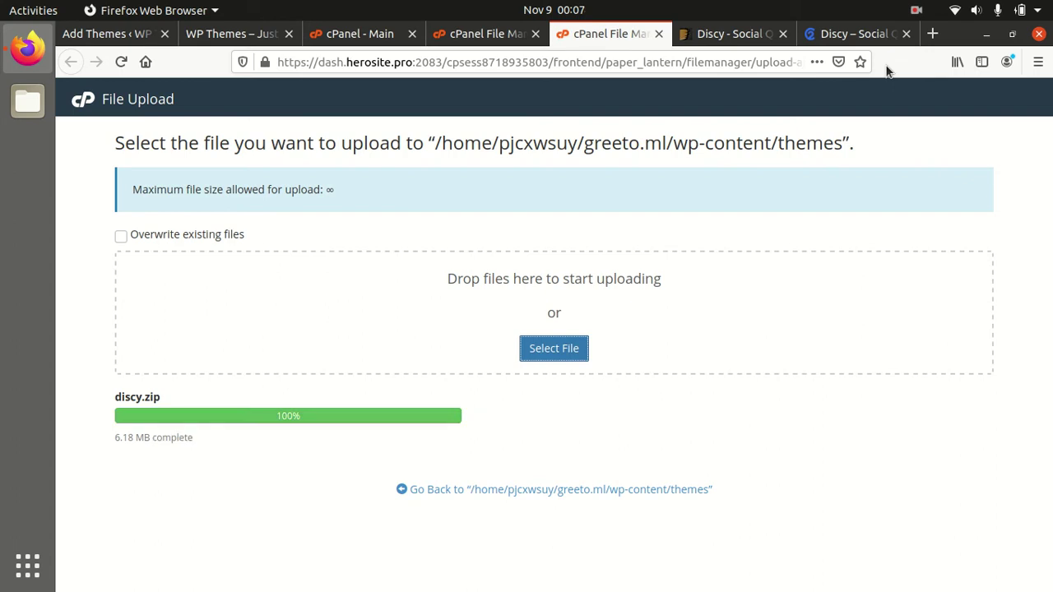
{"action": "left_click", "coordinate": [590, 496]}
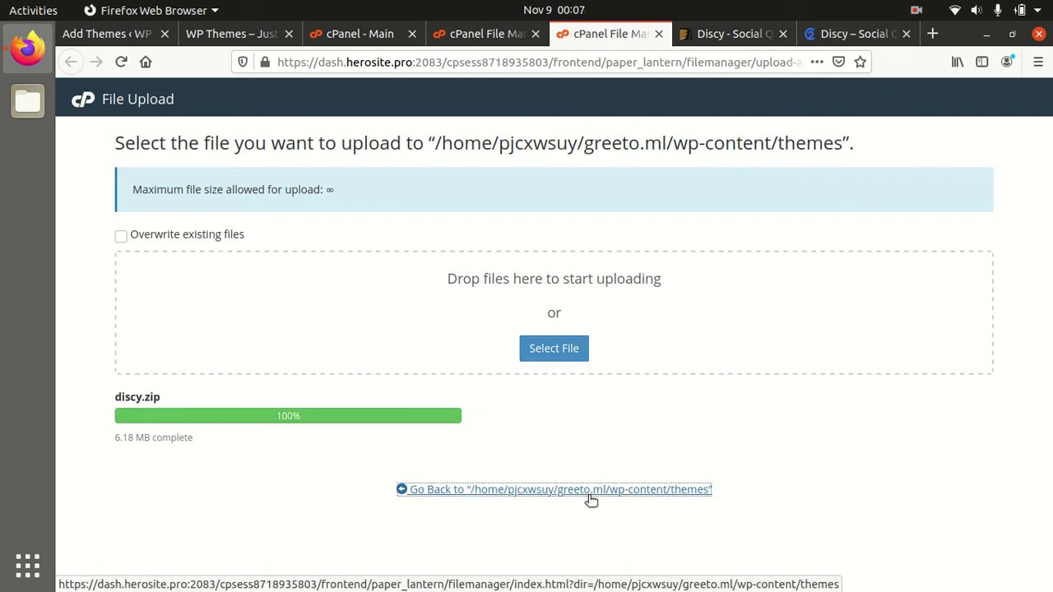
Extract discy.zip into /greeto.ml/wp-content/themes and reload the file list.
{"action": "left_click", "coordinate": [431, 275]}
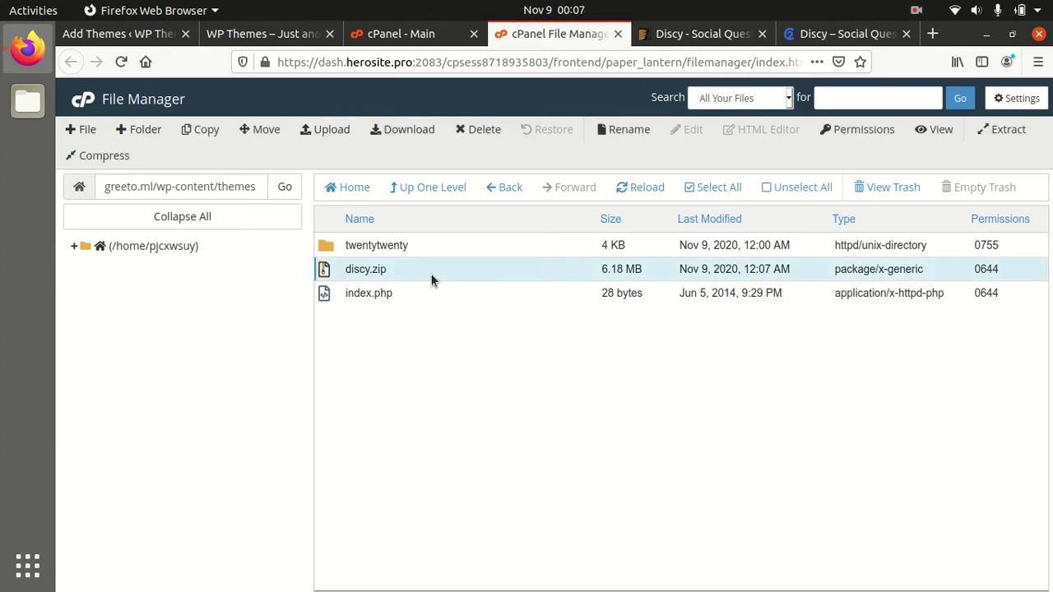
{"action": "right_click", "coordinate": [432, 278]}
{"action": "left_click", "coordinate": [488, 445]}
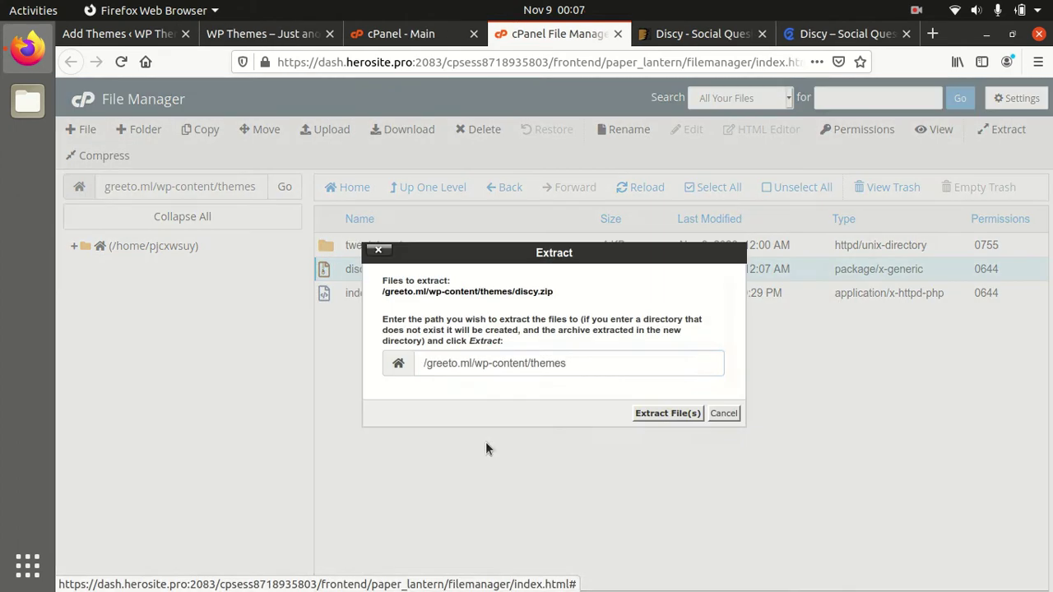
{"action": "left_click", "coordinate": [668, 420]}
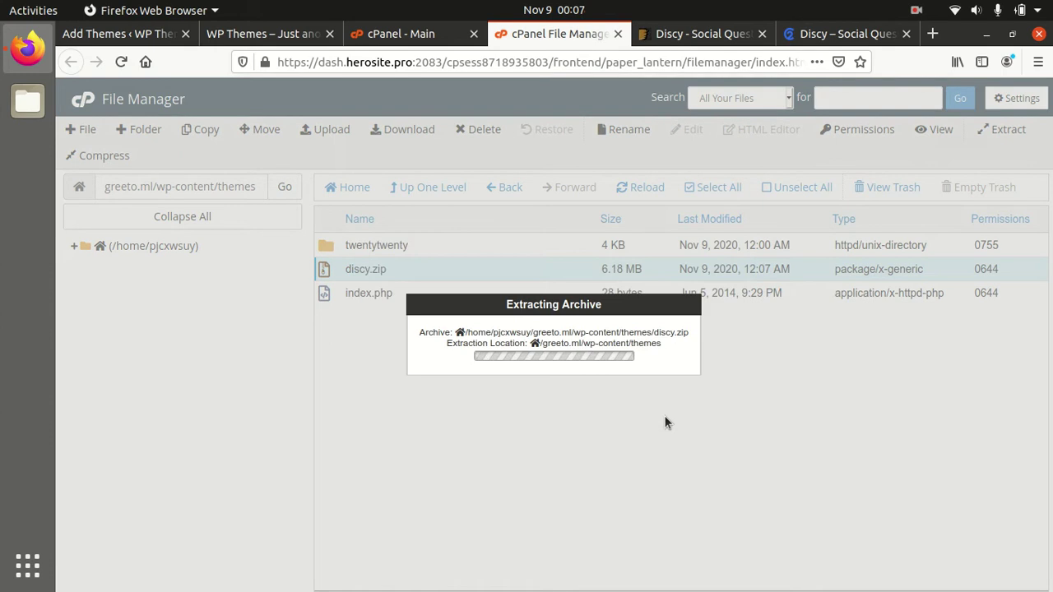
{"action": "left_click", "coordinate": [802, 491]}
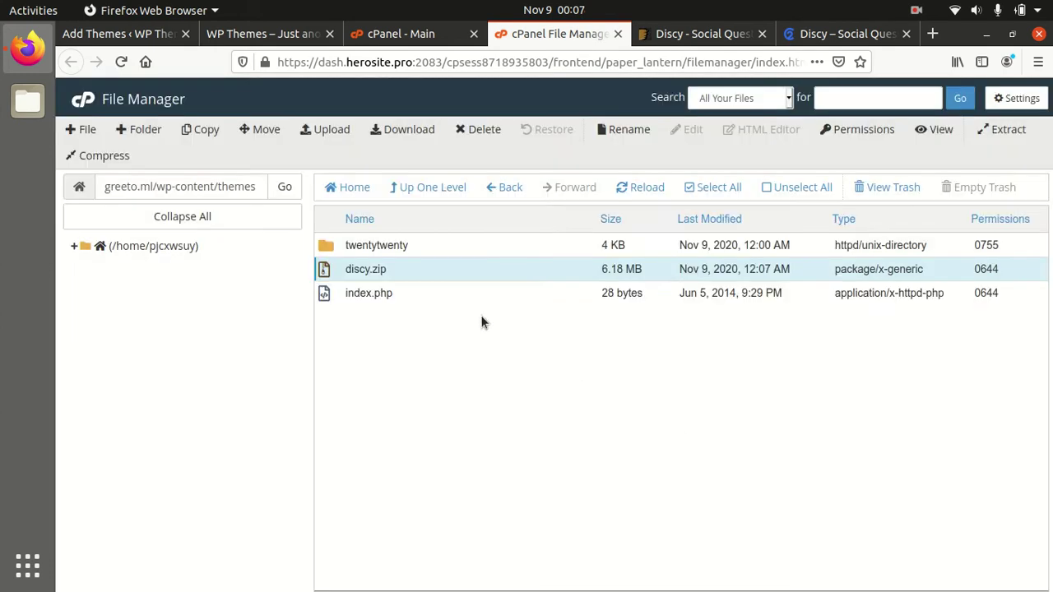
{"action": "left_click", "coordinate": [658, 193]}
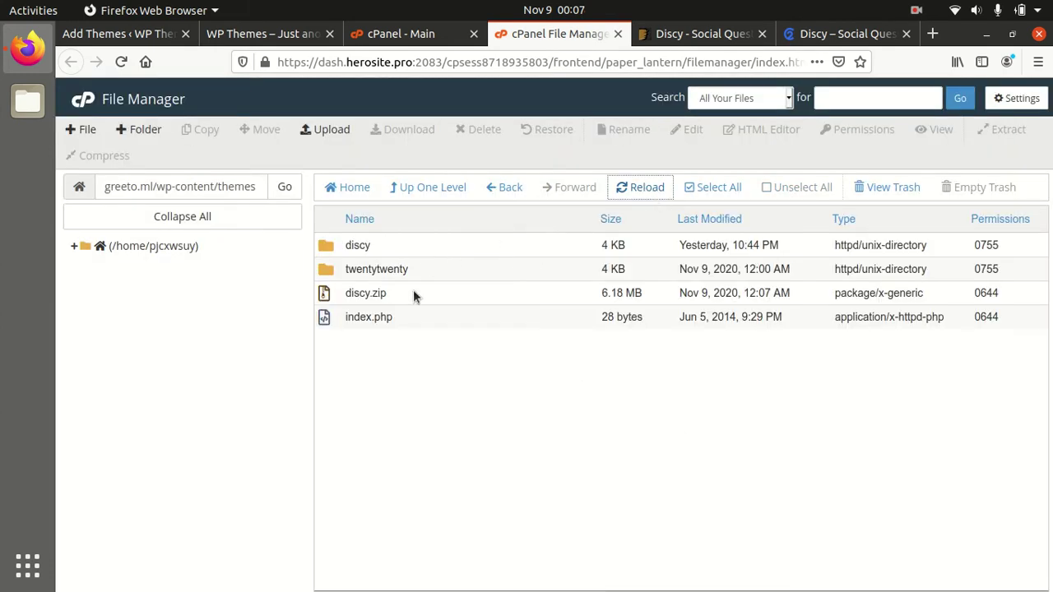
Permanently delete discy.zip from the themes folder, skipping the trash.
{"action": "left_click", "coordinate": [411, 292]}
{"action": "left_click", "coordinate": [469, 130]}
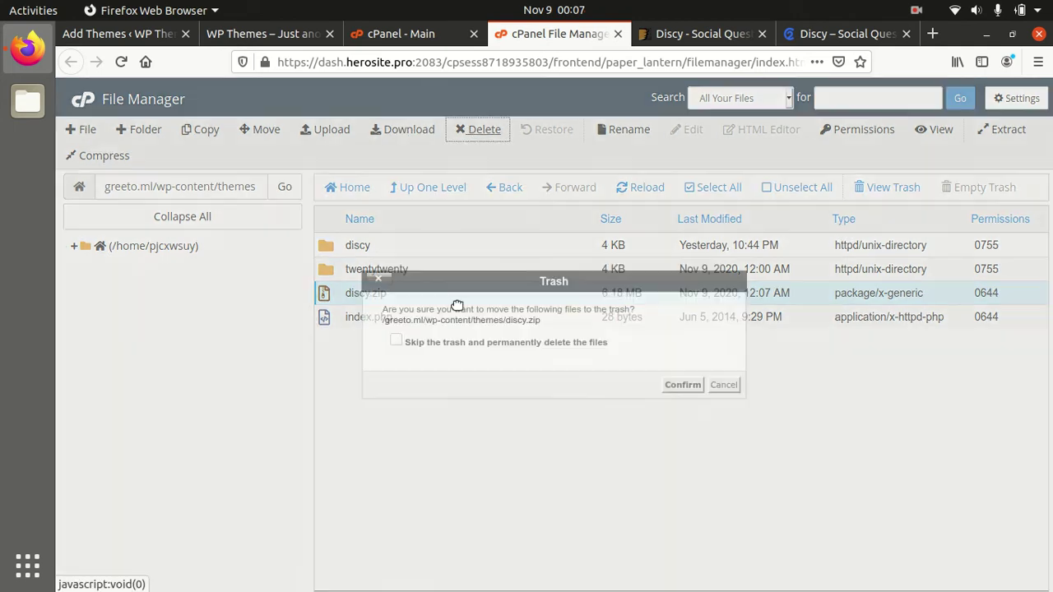
{"action": "left_click", "coordinate": [396, 340]}
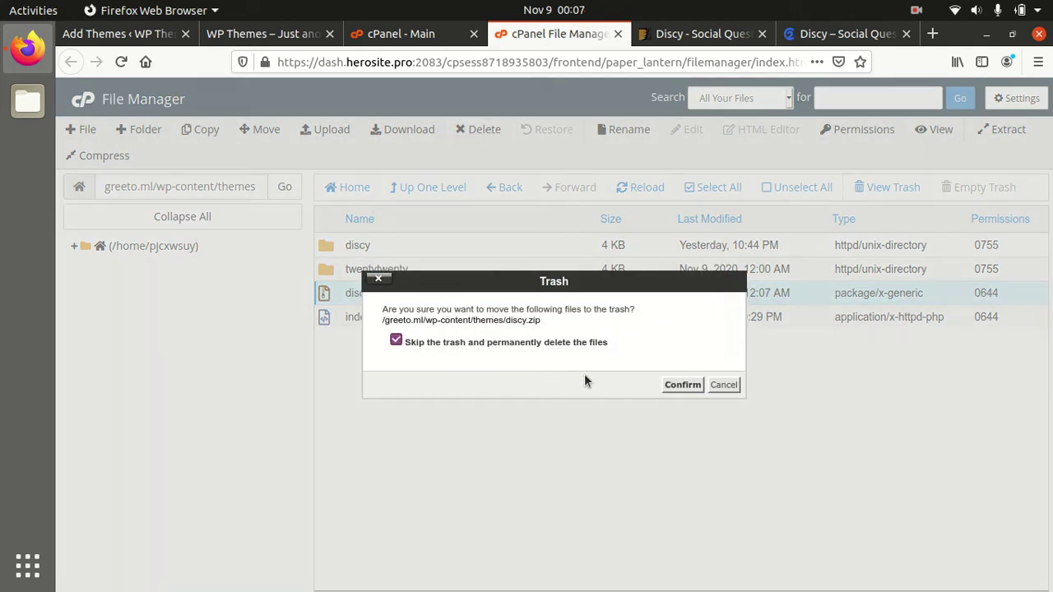
{"action": "left_click", "coordinate": [683, 385]}
Inspect the contents of the extracted discy folder and return to the themes folder.
{"action": "left_click", "coordinate": [417, 251]}
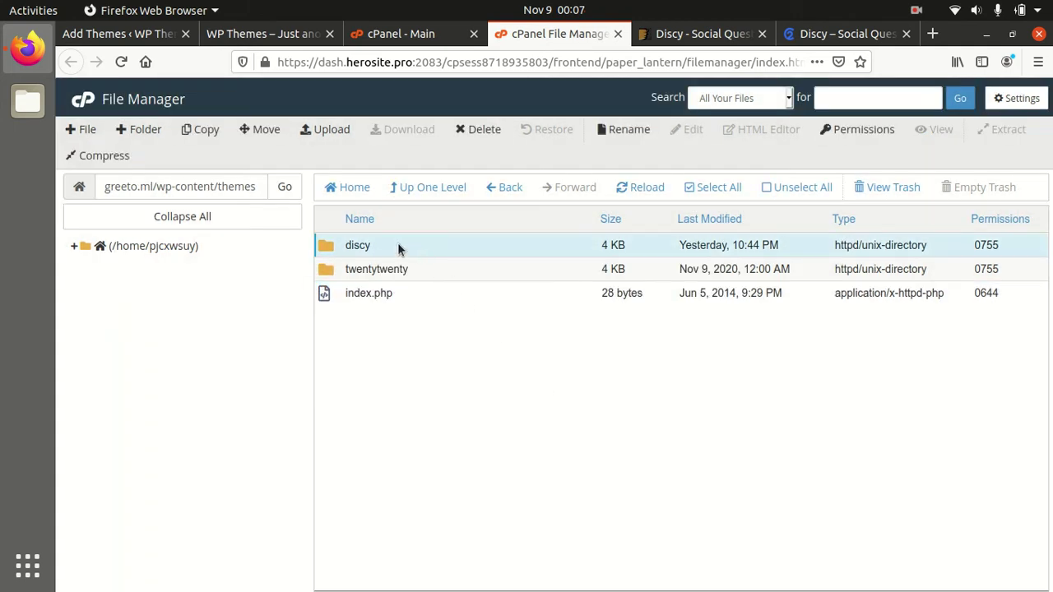
{"action": "double_click", "coordinate": [395, 245]}
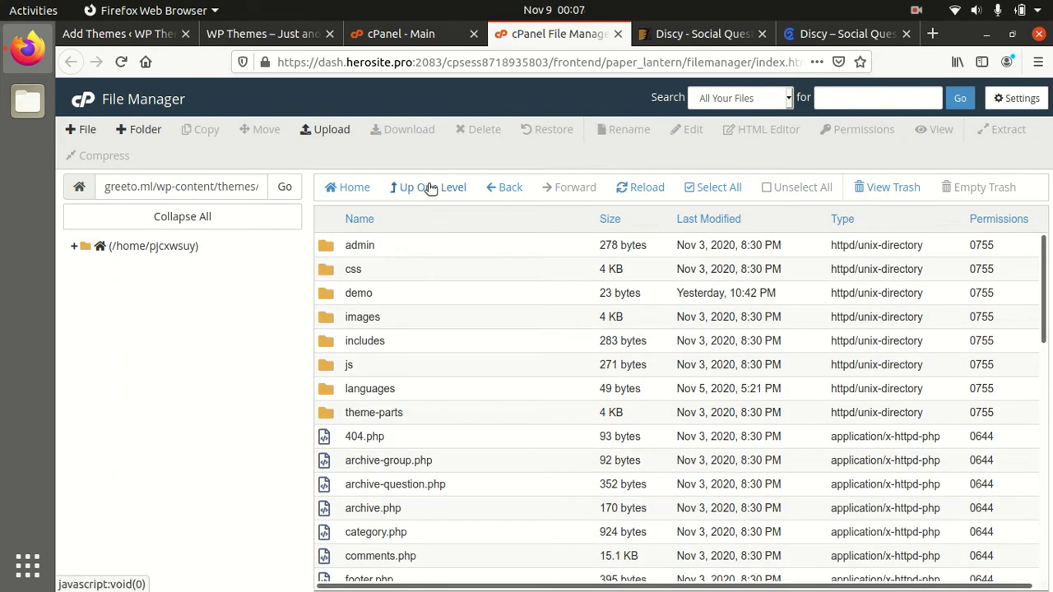
{"action": "left_click", "coordinate": [429, 189]}
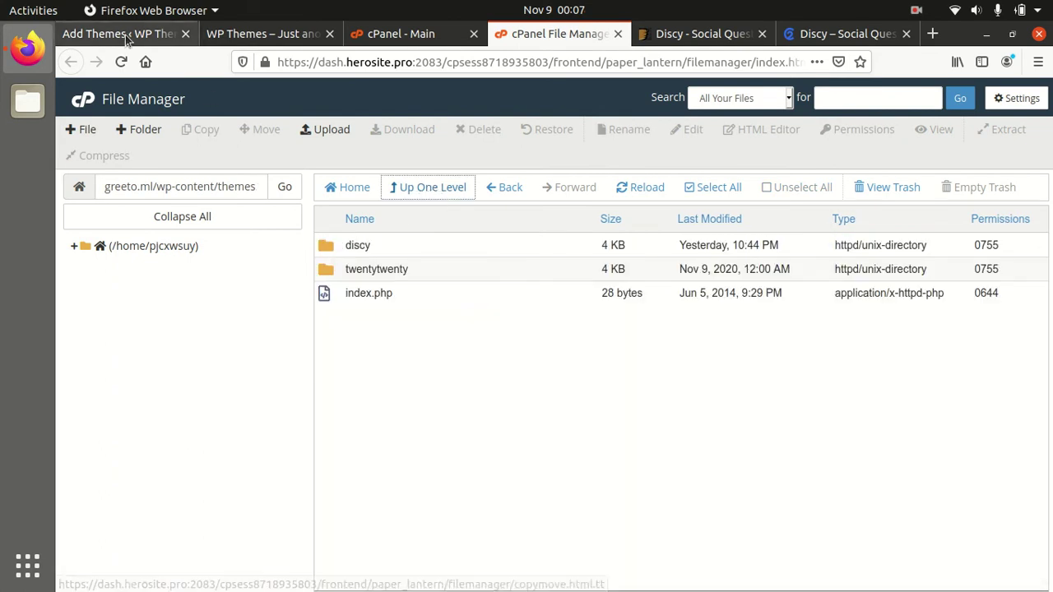
Return to the WordPress admin, open the Discy theme's details from the installed themes and activate it.
{"action": "left_click", "coordinate": [123, 34]}
{"action": "left_click", "coordinate": [64, 309]}
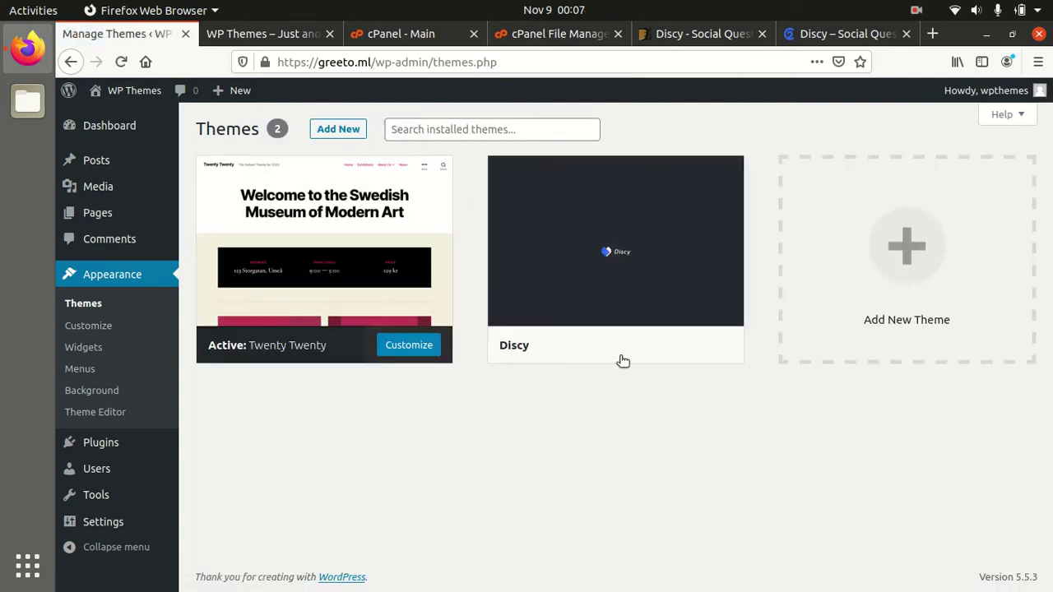
{"action": "left_click", "coordinate": [610, 251]}
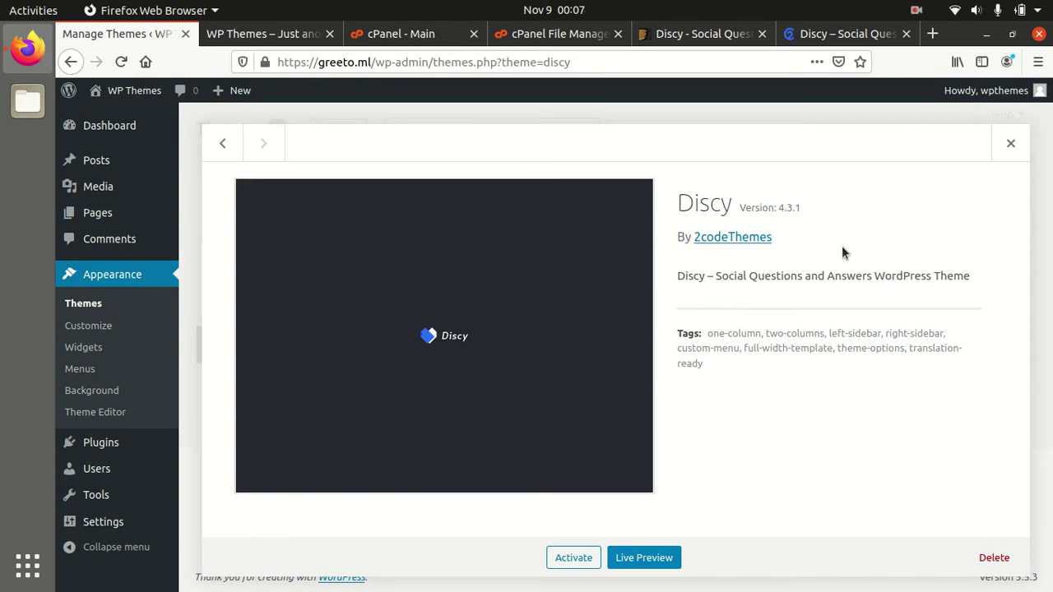
{"action": "left_click", "coordinate": [576, 557]}
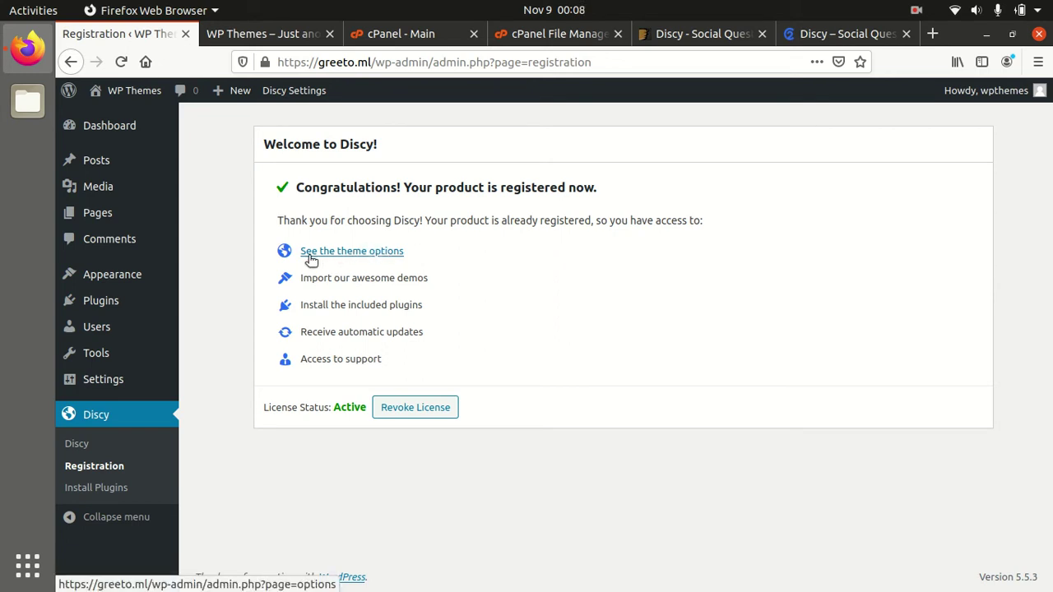
Review the features listed on the Discy registration page, from theme options and demo imports to included plugins and automatic updates.
{"action": "left_click_drag", "start_coordinate": [410, 251], "coordinate": [368, 252]}
{"action": "left_click_drag", "start_coordinate": [428, 278], "coordinate": [317, 278]}
{"action": "left_click_drag", "start_coordinate": [422, 305], "coordinate": [315, 305]}
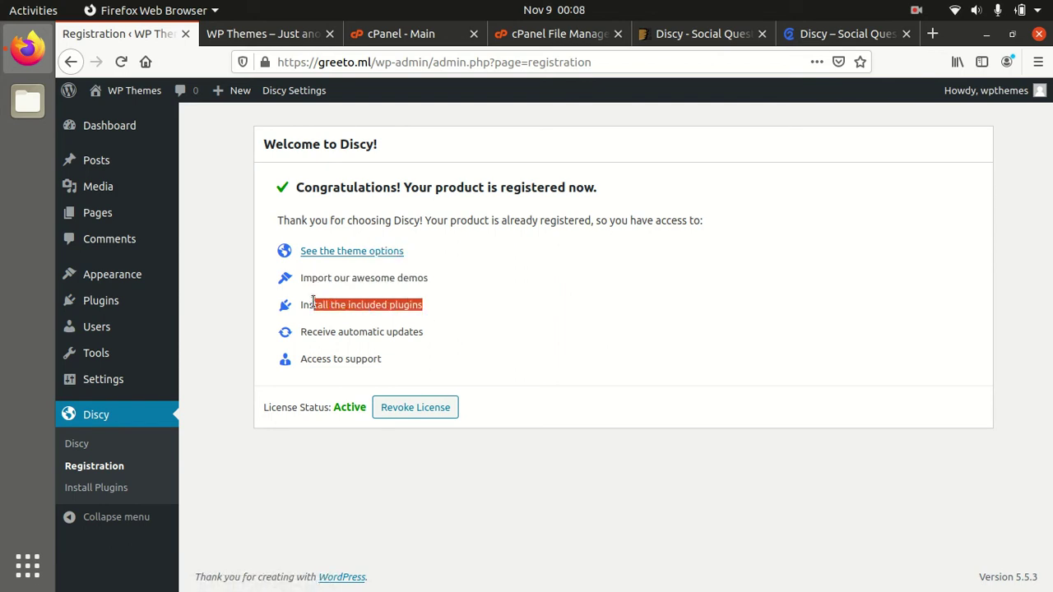
{"action": "left_click_drag", "start_coordinate": [450, 334], "coordinate": [317, 333]}
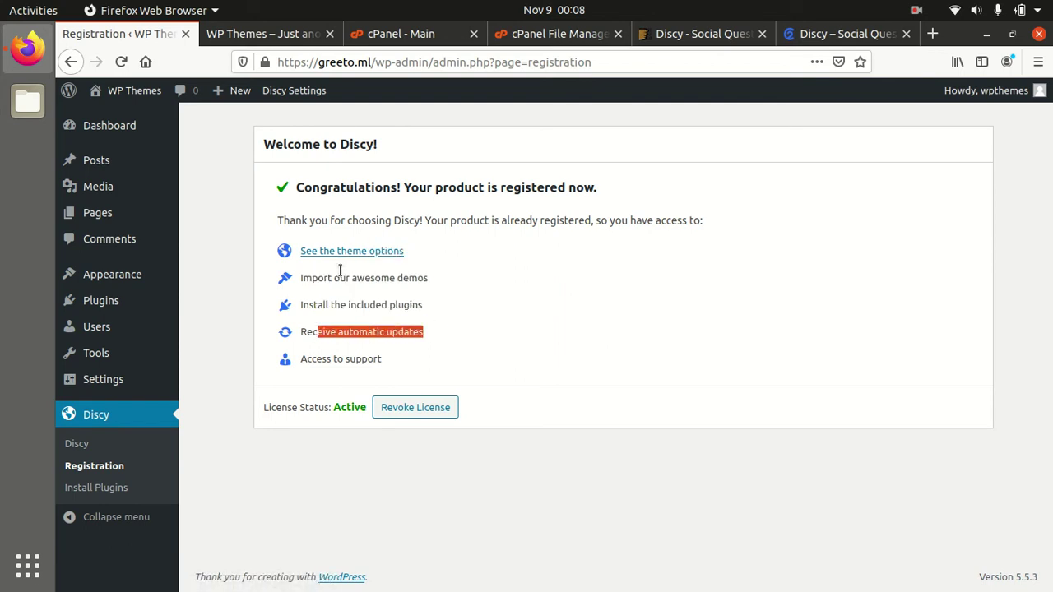
Open the Discy theme options and examine the settings categories from General settings to Advanced settings.
{"action": "left_click", "coordinate": [341, 255]}
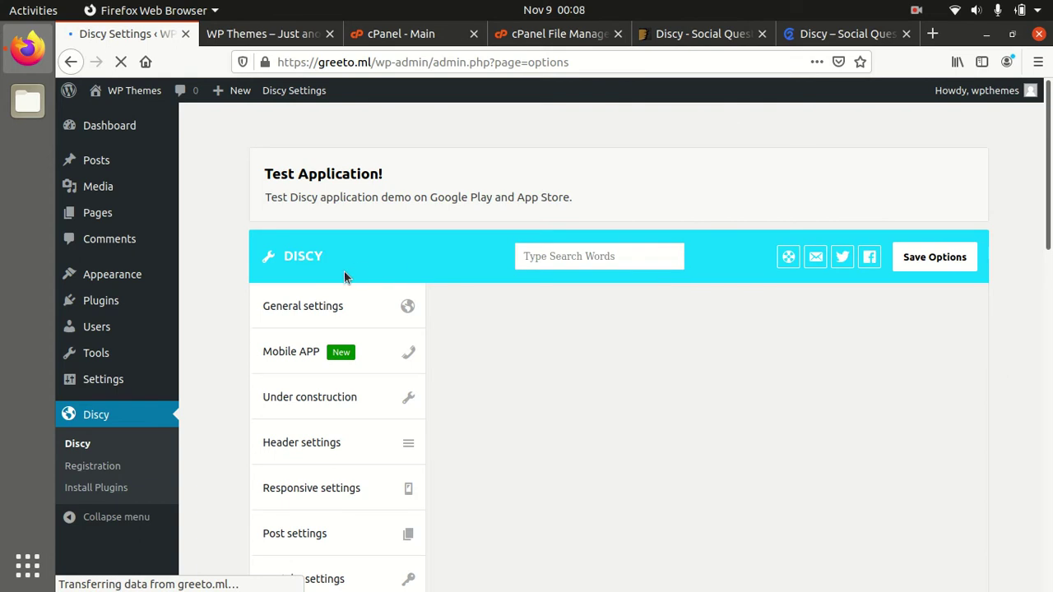
{"action": "scroll", "coordinate": [388, 312], "scroll_direction": "down", "scroll_amount": 3}
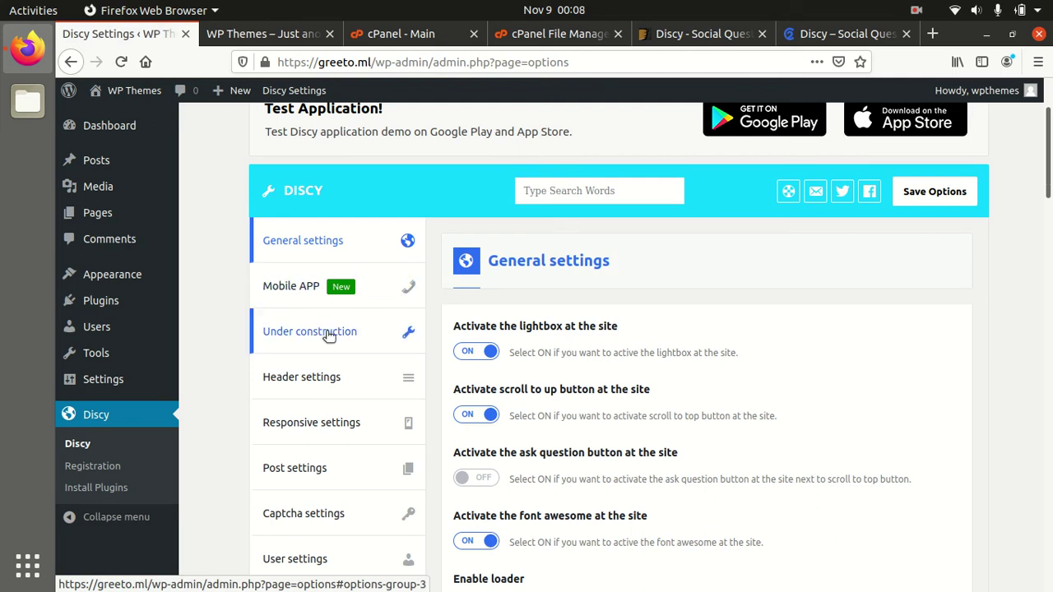
{"action": "scroll", "coordinate": [345, 333], "scroll_direction": "down", "scroll_amount": 5}
{"action": "scroll", "coordinate": [358, 335], "scroll_direction": "down", "scroll_amount": 11}
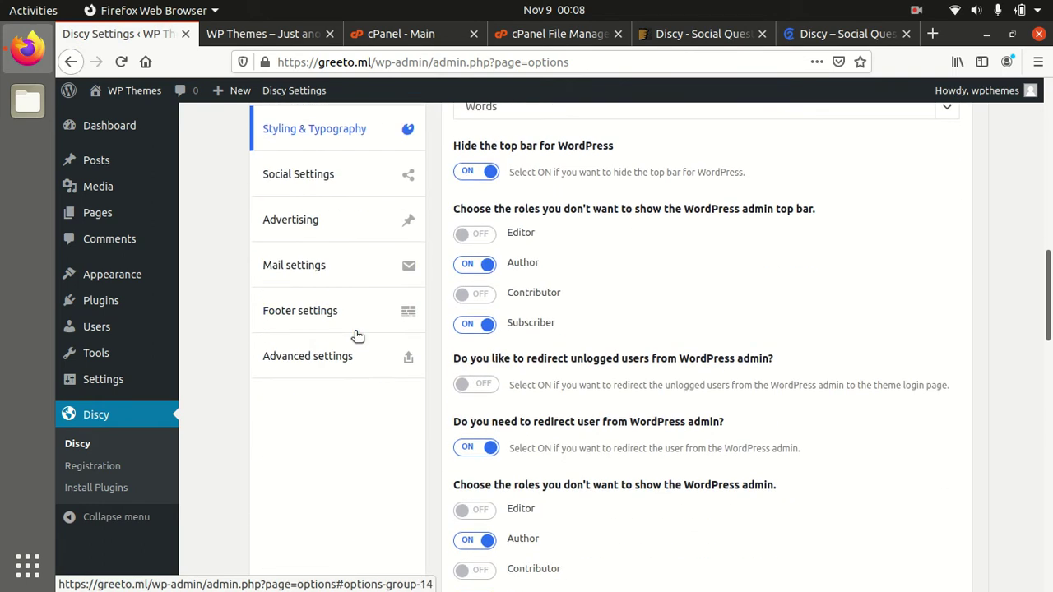
{"action": "scroll", "coordinate": [358, 335], "scroll_direction": "up", "scroll_amount": 14}
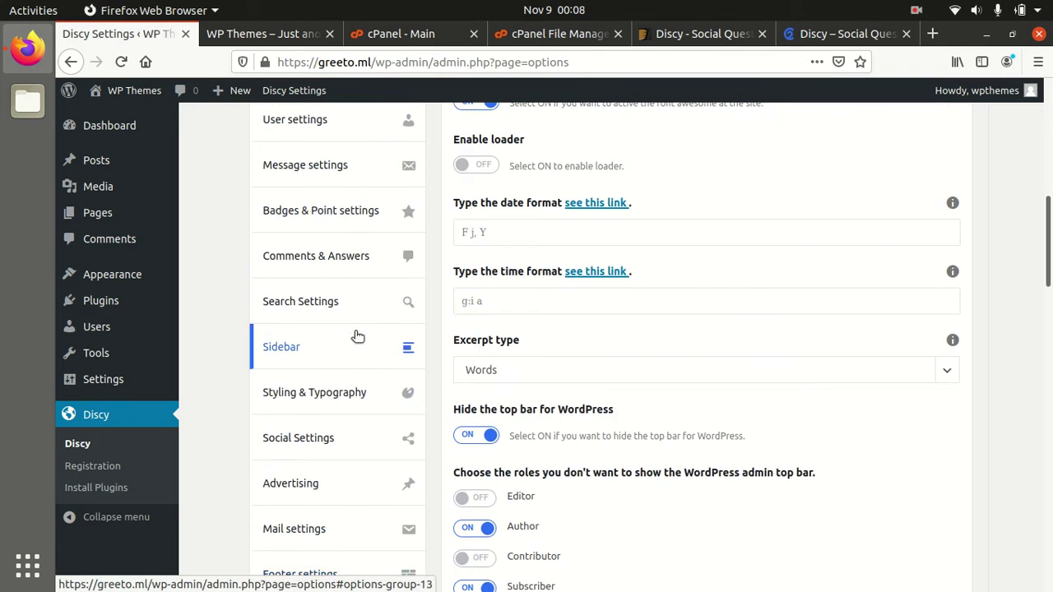
{"action": "scroll", "coordinate": [358, 335], "scroll_direction": "up", "scroll_amount": 6}
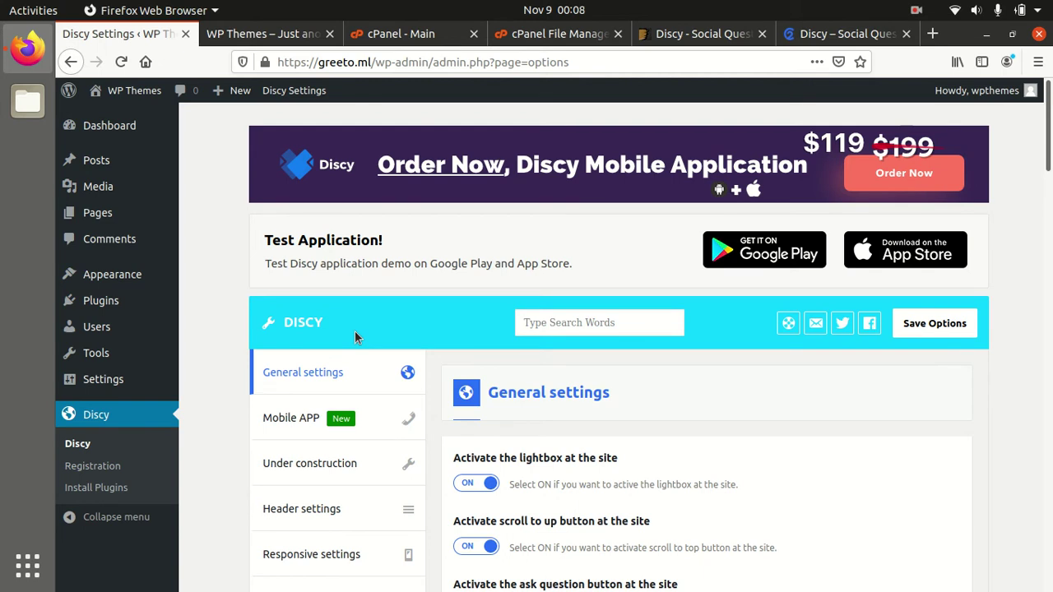
{"action": "scroll", "coordinate": [302, 395], "scroll_direction": "down", "scroll_amount": 2}
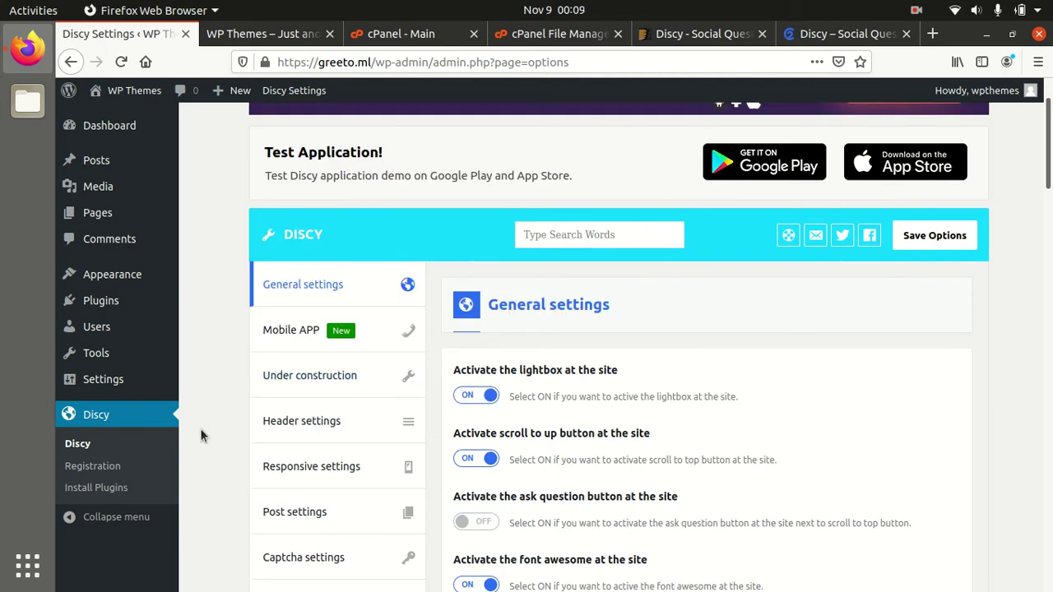
{"action": "scroll", "coordinate": [230, 418], "scroll_direction": "down", "scroll_amount": 2}
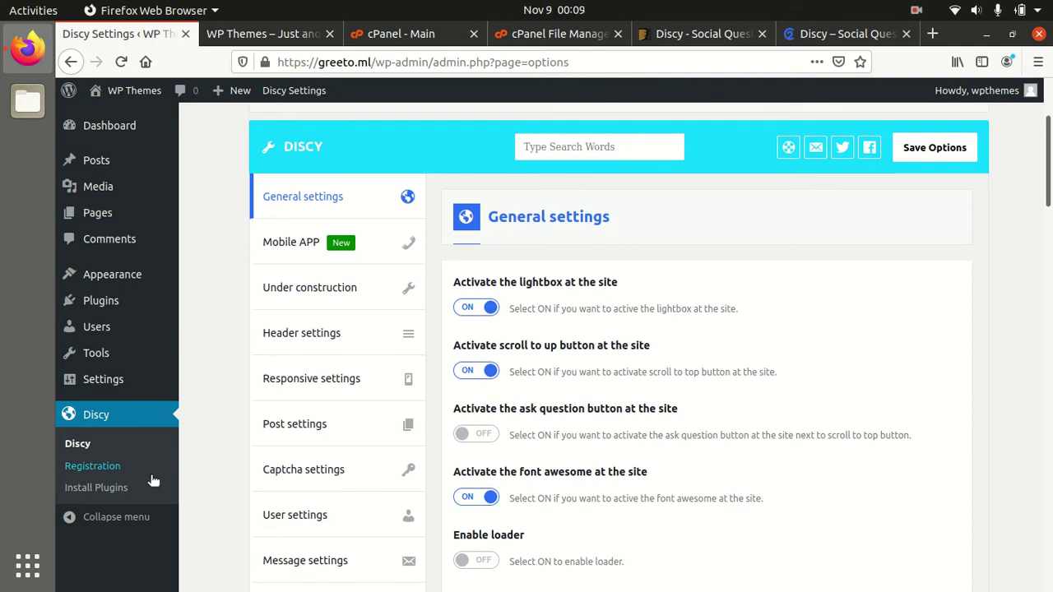
Install and activate the required WPQA - The WordPress Questions And Answers Plugin from Discy's required plugins list.
{"action": "left_click", "coordinate": [113, 490]}
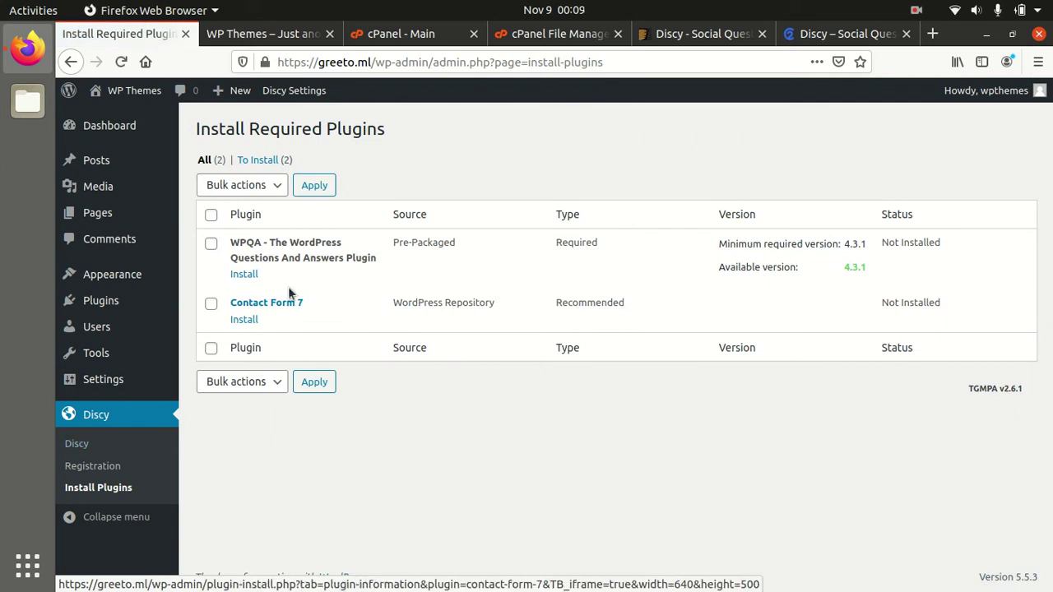
{"action": "left_click", "coordinate": [254, 277]}
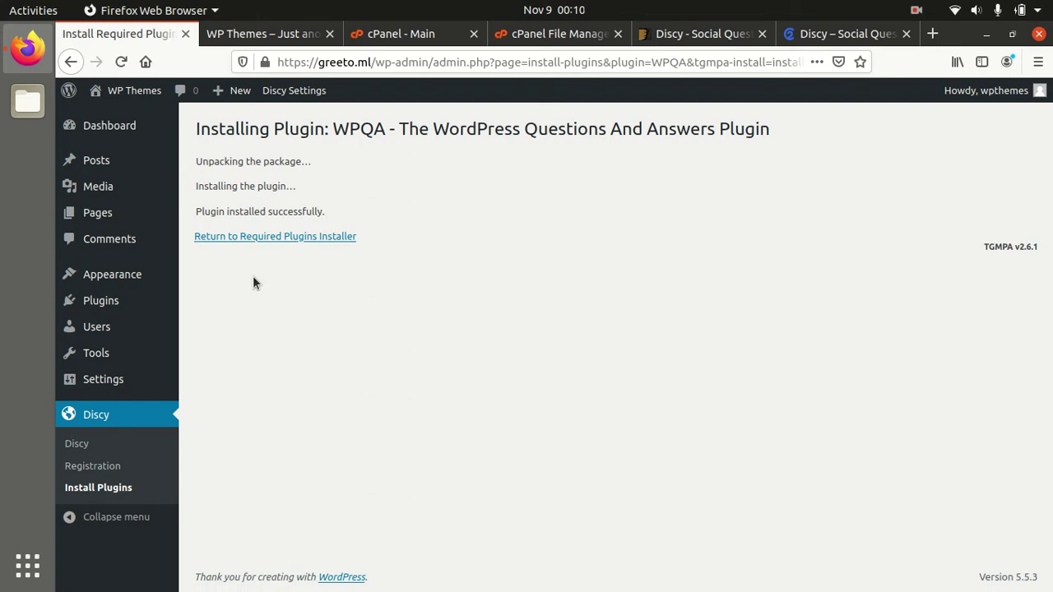
{"action": "left_click", "coordinate": [271, 236]}
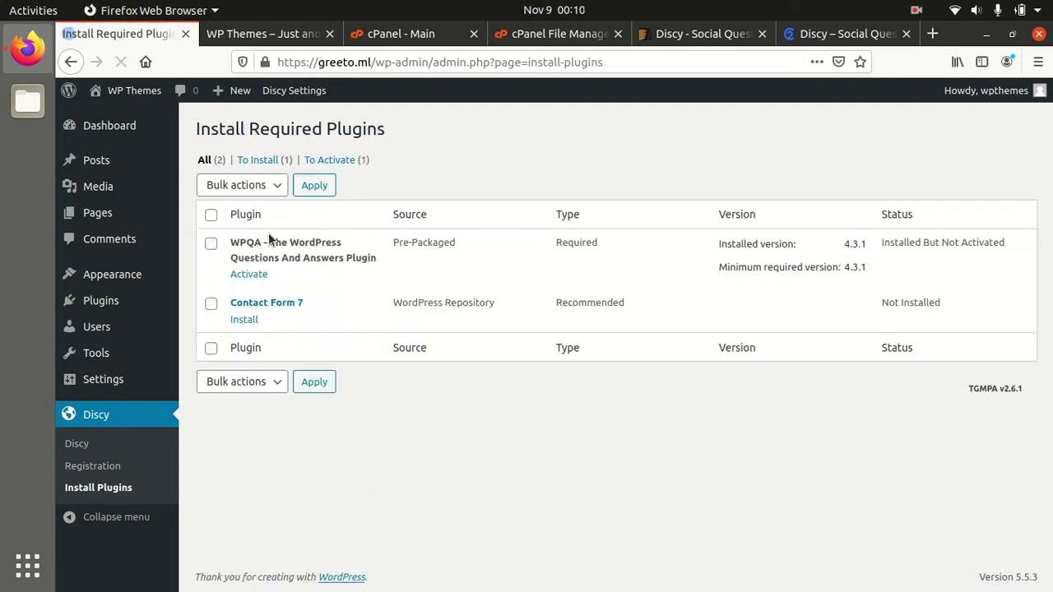
{"action": "left_click", "coordinate": [256, 275]}
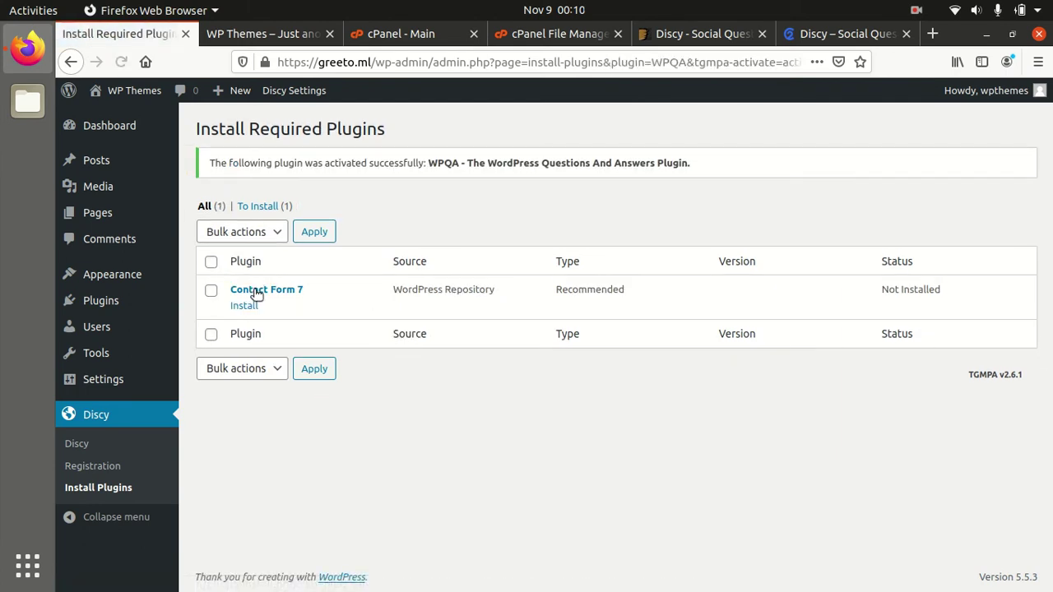
Install the recommended Contact Form 7 plugin and return to the Required Plugins Installer.
{"action": "left_click", "coordinate": [253, 307]}
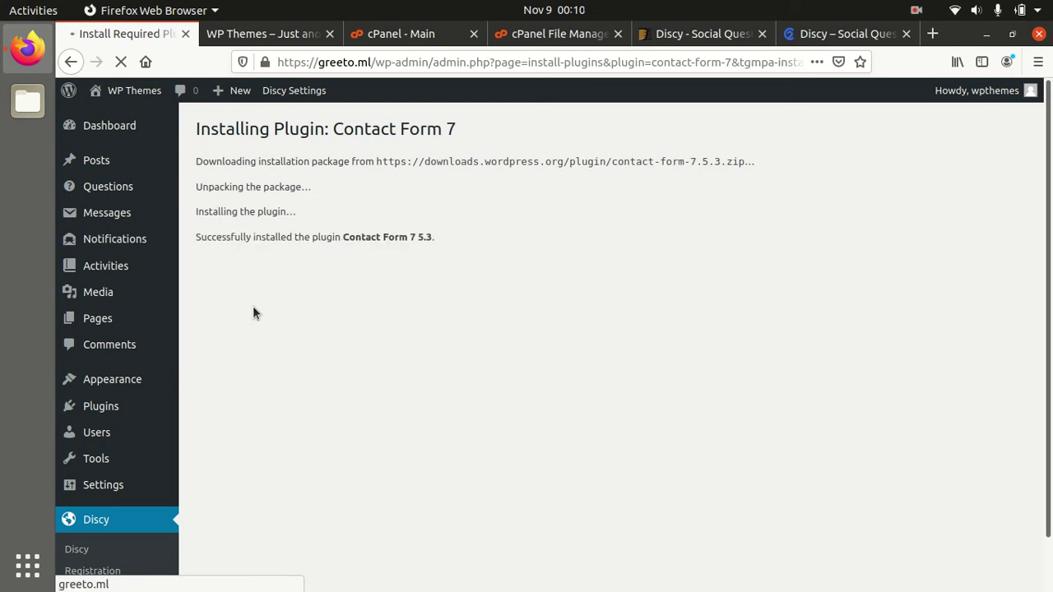
{"action": "left_click", "coordinate": [261, 265]}
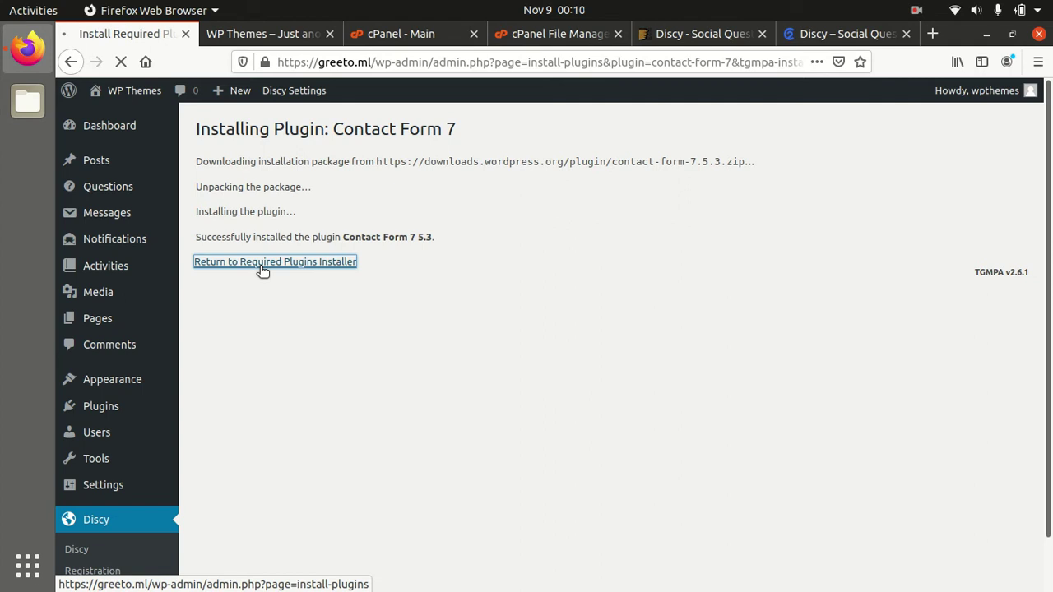
{"action": "left_click", "coordinate": [261, 261]}
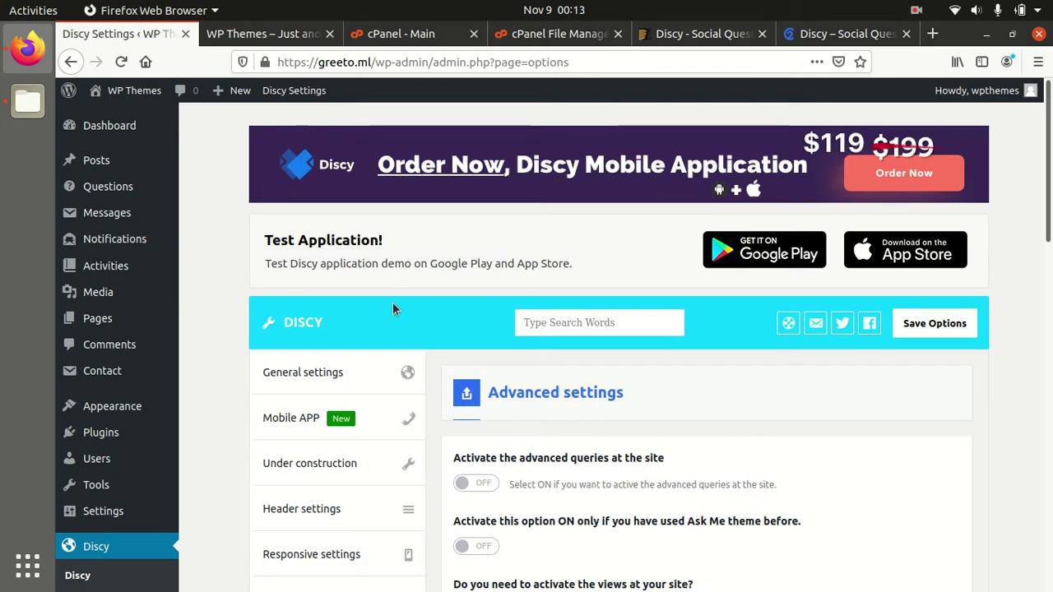
Look through the Discy settings categories and the toggles and meta fields under Advanced settings.
{"action": "scroll", "coordinate": [393, 305], "scroll_direction": "down", "scroll_amount": 3}
{"action": "scroll", "coordinate": [393, 319], "scroll_direction": "down", "scroll_amount": 2}
{"action": "scroll", "coordinate": [280, 275], "scroll_direction": "down", "scroll_amount": 2}
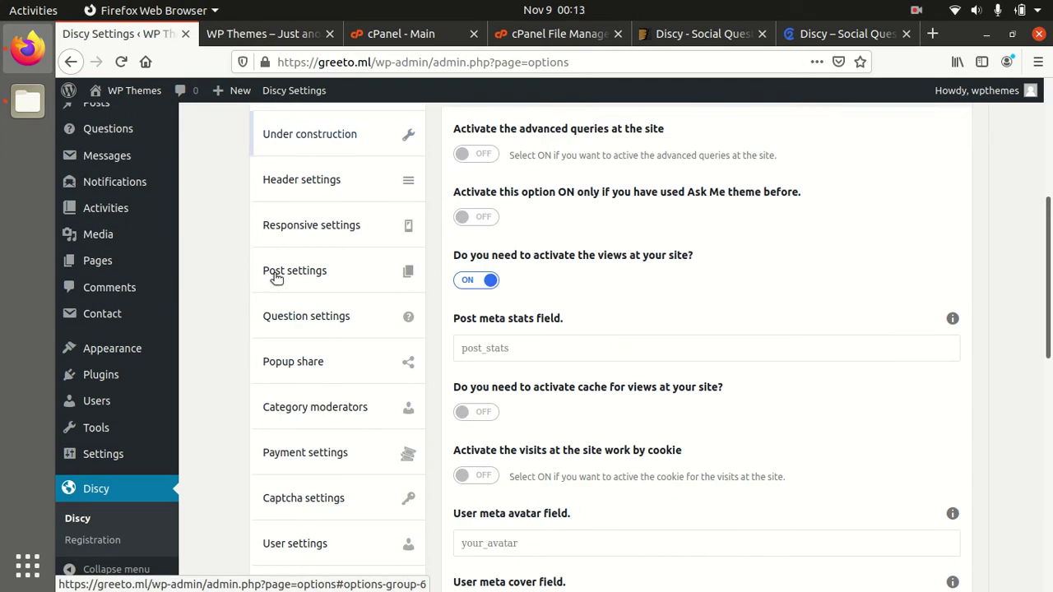
{"action": "scroll", "coordinate": [238, 317], "scroll_direction": "down", "scroll_amount": 2}
{"action": "scroll", "coordinate": [237, 317], "scroll_direction": "down", "scroll_amount": 5}
{"action": "scroll", "coordinate": [237, 319], "scroll_direction": "up", "scroll_amount": 7}
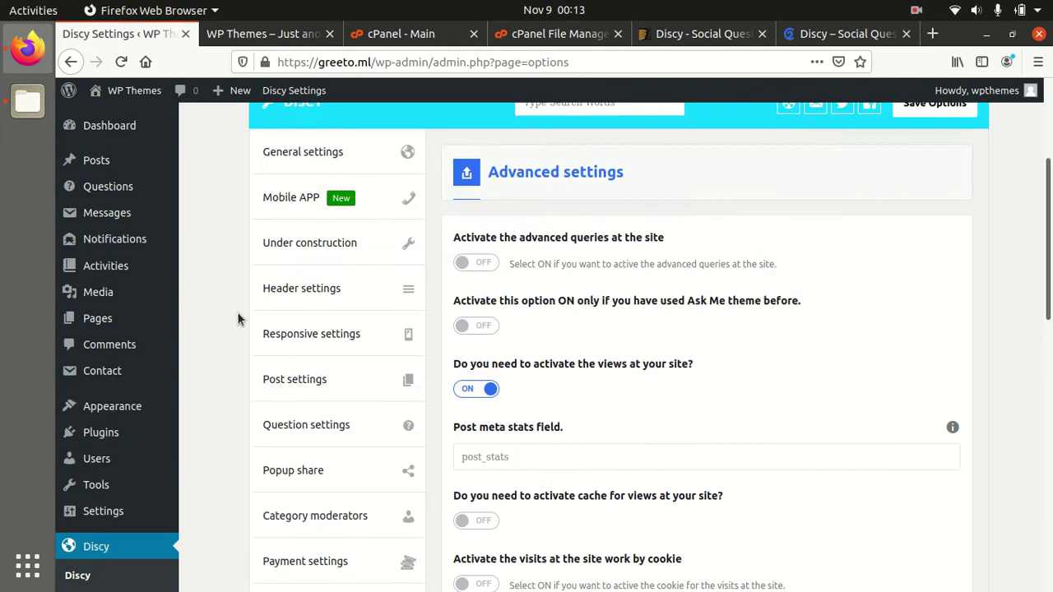
{"action": "scroll", "coordinate": [237, 319], "scroll_direction": "up", "scroll_amount": 5}
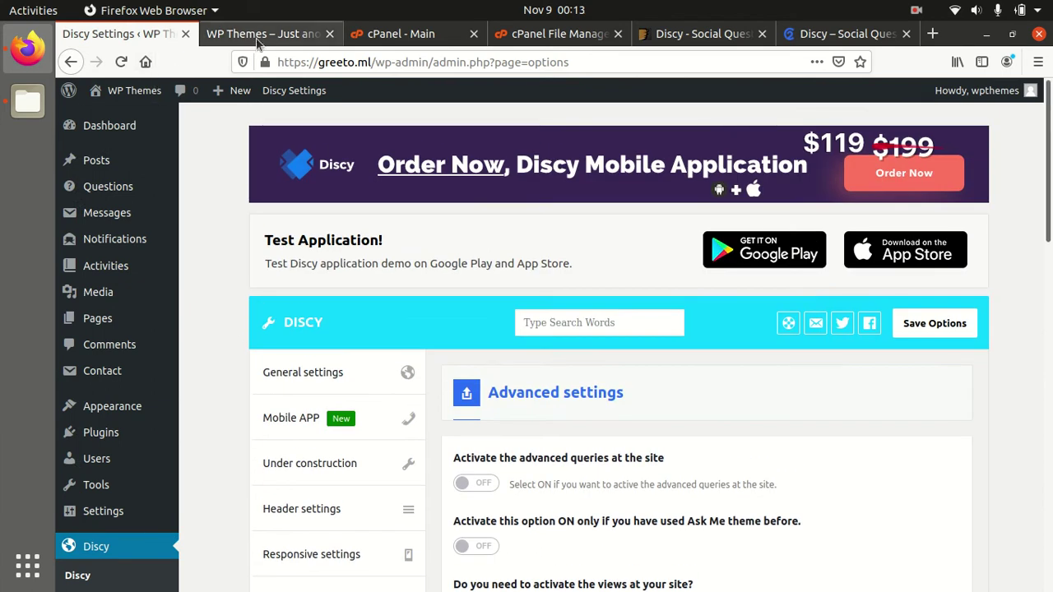
Reload the site's front page to check how the Discy theme displays, and return to the Discy Settings page.
{"action": "left_click", "coordinate": [258, 38]}
{"action": "left_click", "coordinate": [120, 63]}
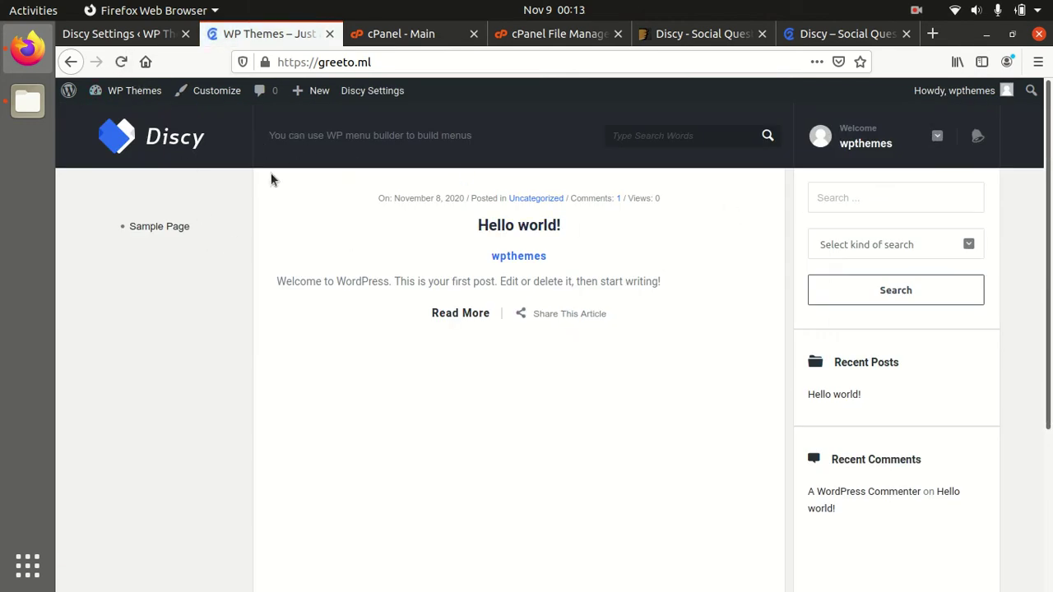
{"action": "left_click", "coordinate": [128, 38]}
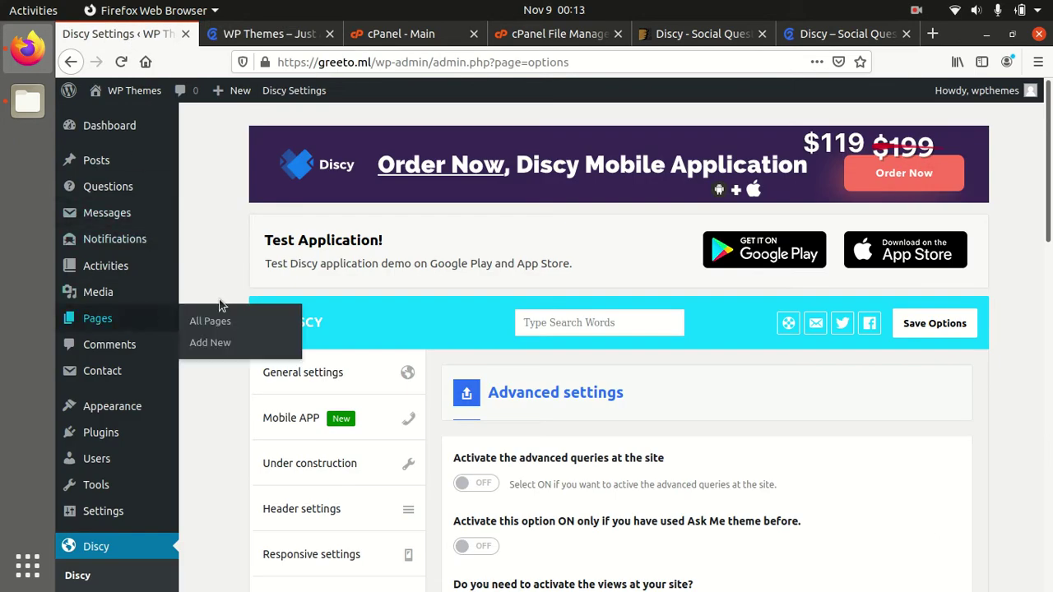
{"action": "scroll", "coordinate": [215, 301], "scroll_direction": "down", "scroll_amount": 3}
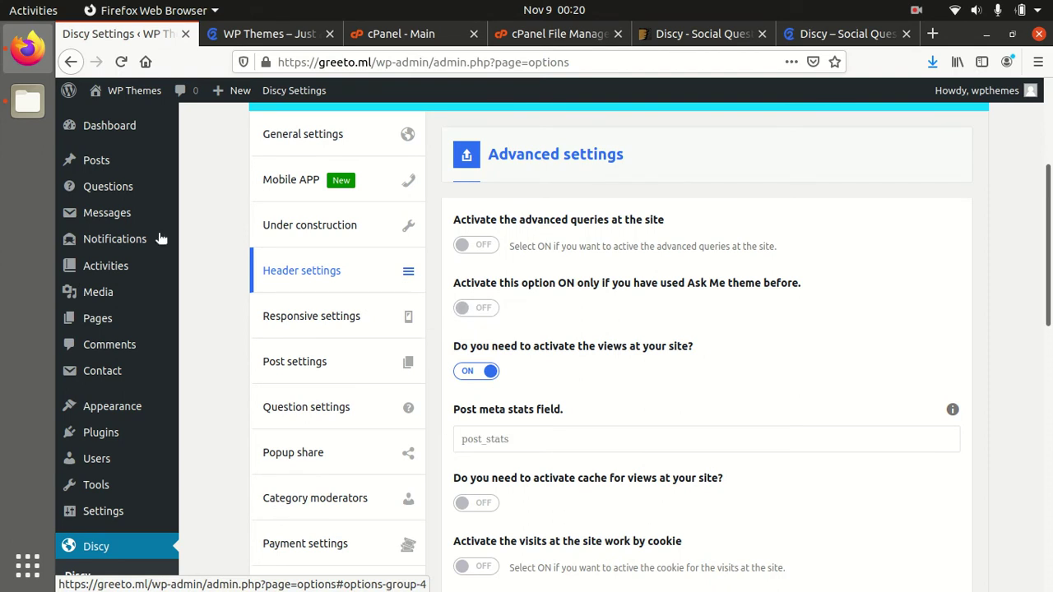
In the Files app, browse the Desktop discy folder and its Docs subfolder, and return to the discy folder.
{"action": "left_click", "coordinate": [32, 103]}
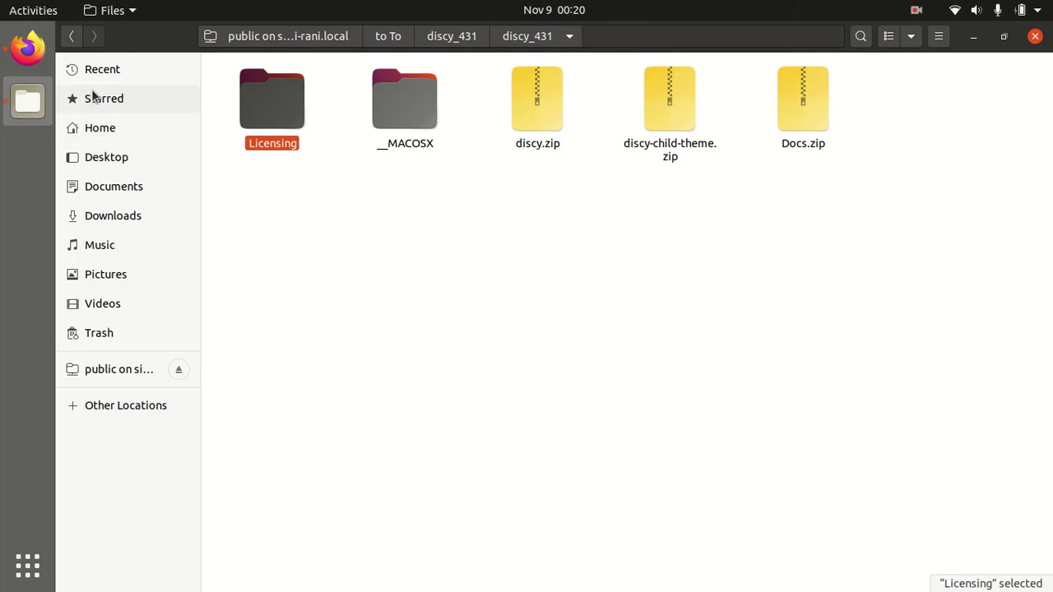
{"action": "left_click", "coordinate": [101, 160]}
{"action": "left_click", "coordinate": [325, 116]}
{"action": "double_click", "coordinate": [325, 116]}
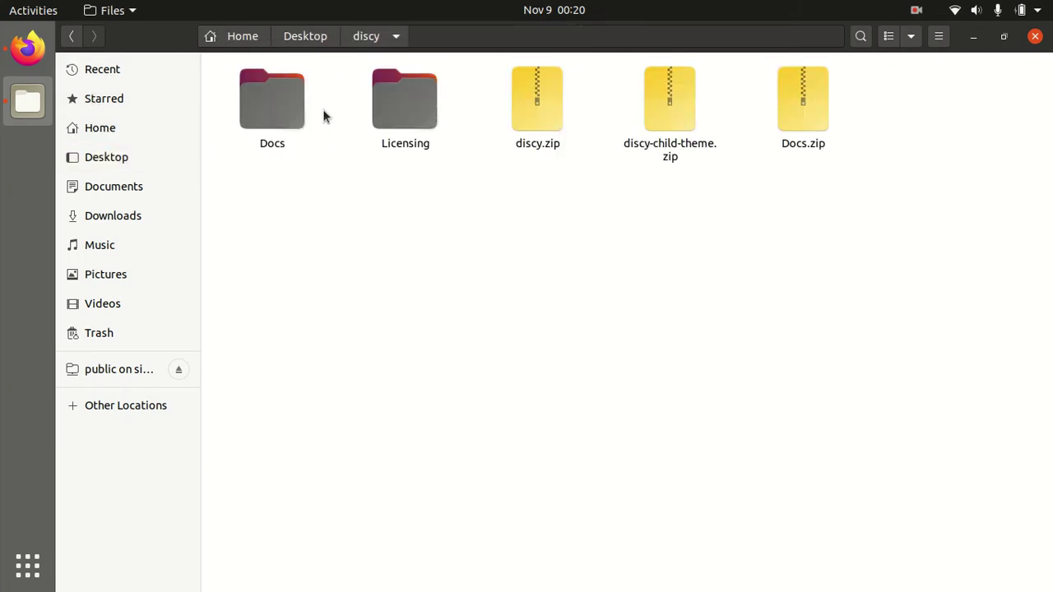
{"action": "double_click", "coordinate": [265, 112]}
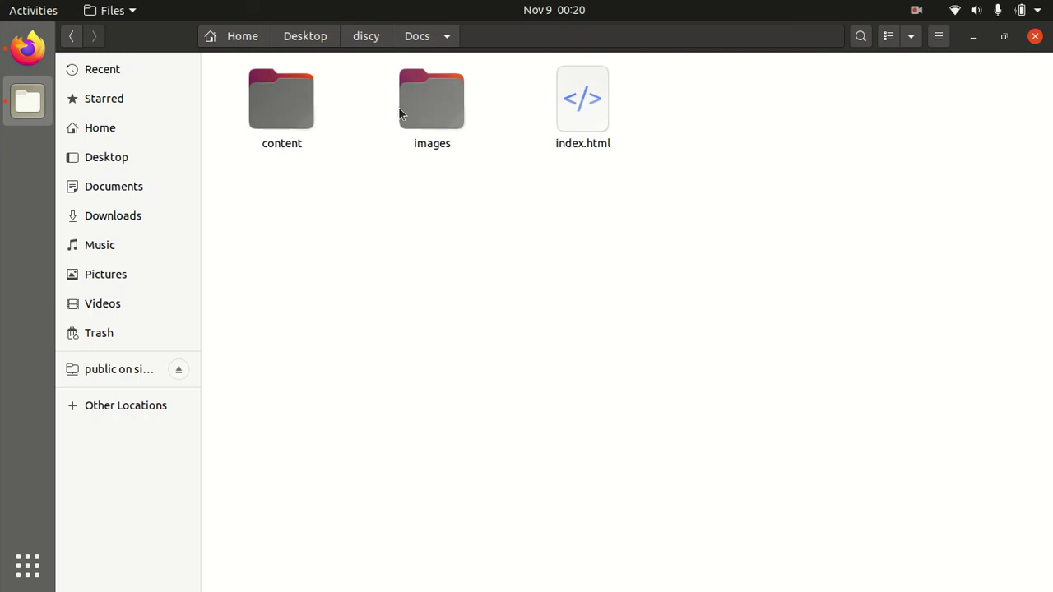
{"action": "left_click", "coordinate": [375, 39]}
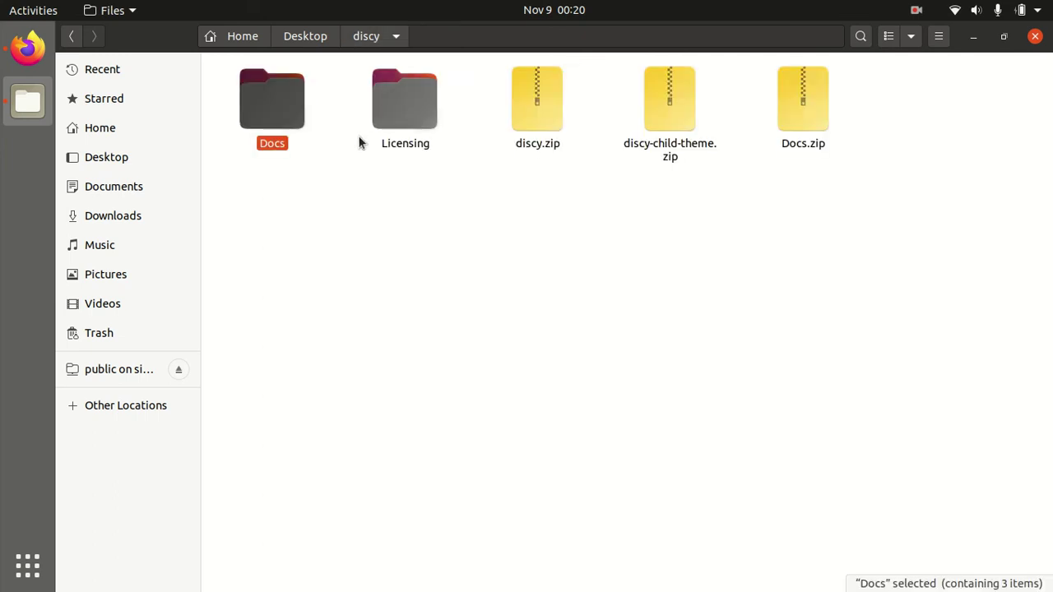
Switch back to Firefox and examine the Discy Advanced settings, including the Export Setting and Import Setting fields.
{"action": "left_click", "coordinate": [27, 47]}
{"action": "scroll", "coordinate": [236, 239], "scroll_direction": "down", "scroll_amount": 10}
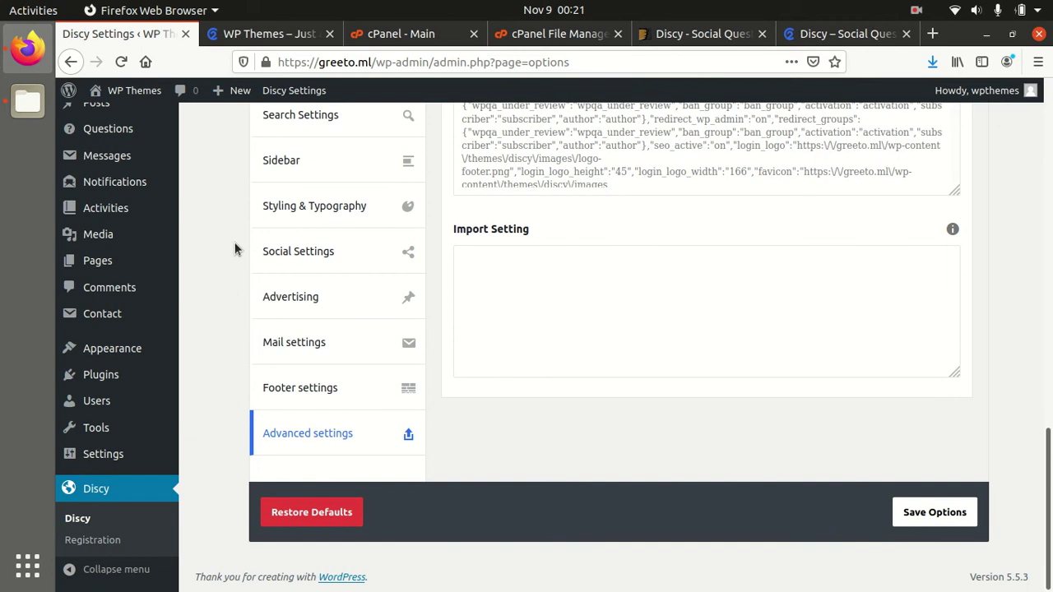
{"action": "scroll", "coordinate": [235, 248], "scroll_direction": "up", "scroll_amount": 10}
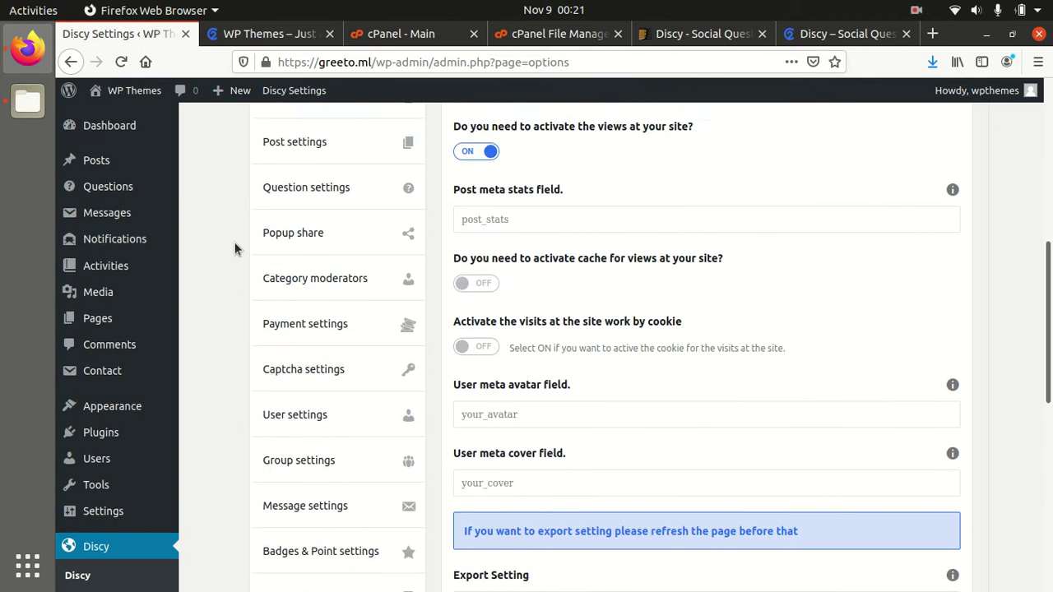
{"action": "scroll", "coordinate": [234, 249], "scroll_direction": "up", "scroll_amount": 5}
{"action": "scroll", "coordinate": [354, 251], "scroll_direction": "down", "scroll_amount": 1}
{"action": "scroll", "coordinate": [353, 251], "scroll_direction": "down", "scroll_amount": 5}
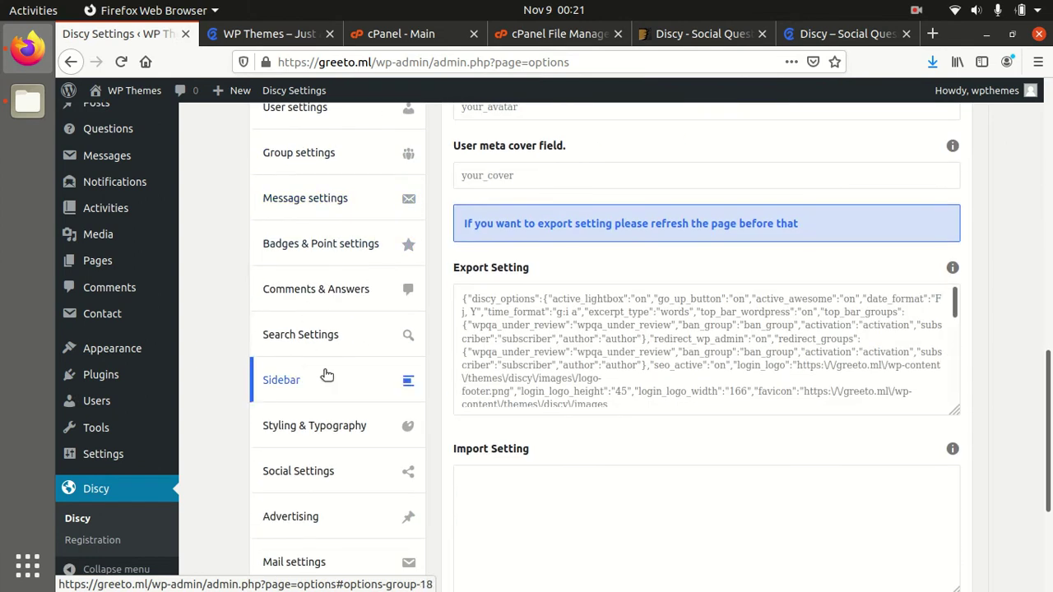
{"action": "scroll", "coordinate": [326, 374], "scroll_direction": "down", "scroll_amount": 5}
{"action": "scroll", "coordinate": [327, 374], "scroll_direction": "up", "scroll_amount": 10}
{"action": "scroll", "coordinate": [326, 374], "scroll_direction": "up", "scroll_amount": 3}
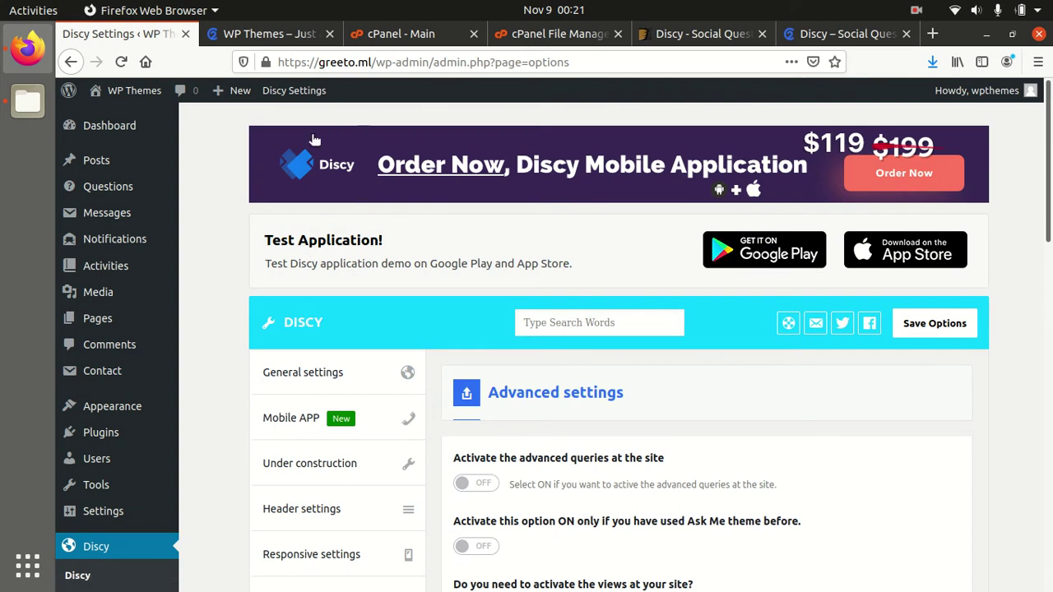
In cPanel File Manager, go up to the themes directory and open the demo folder inside the discy theme.
{"action": "left_click", "coordinate": [542, 36]}
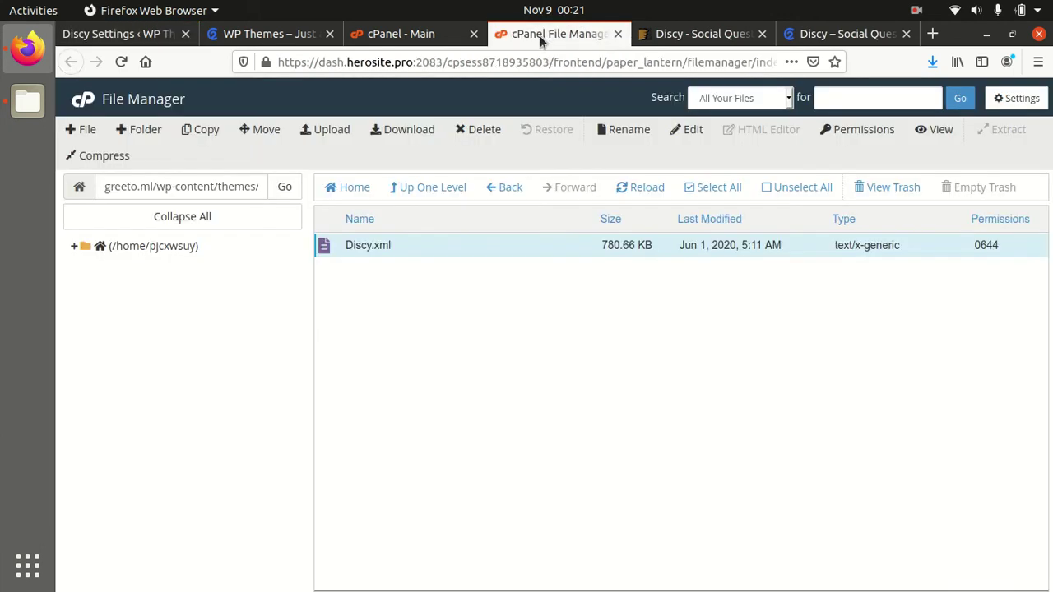
{"action": "left_click", "coordinate": [403, 186]}
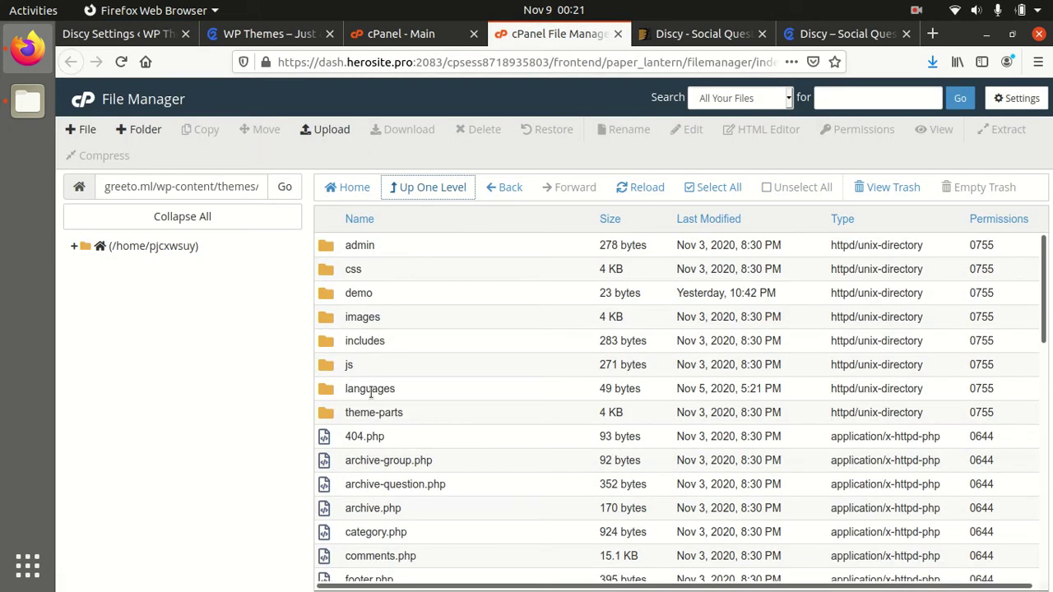
{"action": "left_click", "coordinate": [429, 190]}
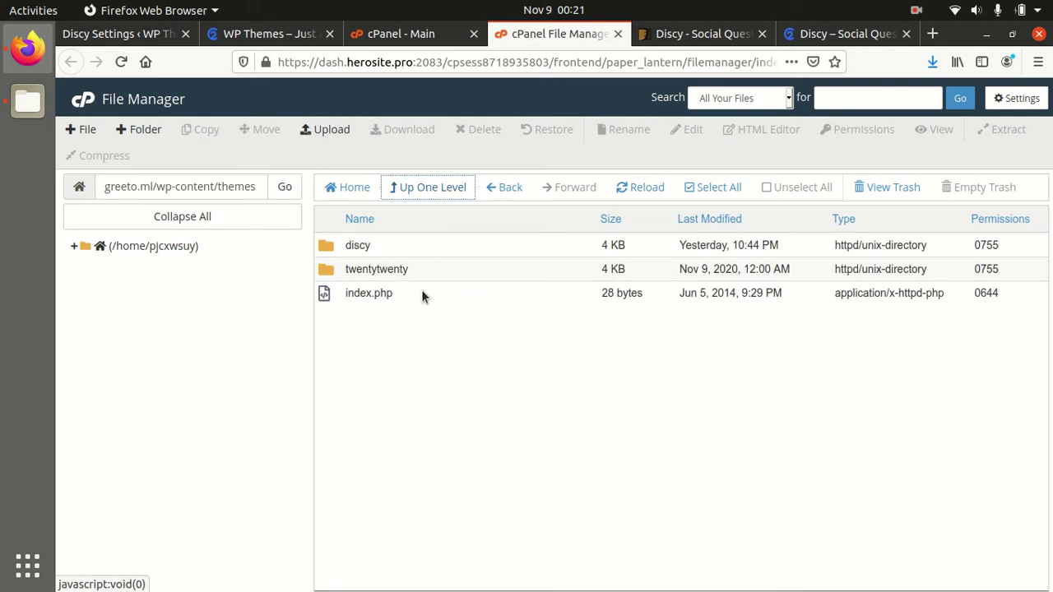
{"action": "double_click", "coordinate": [386, 246]}
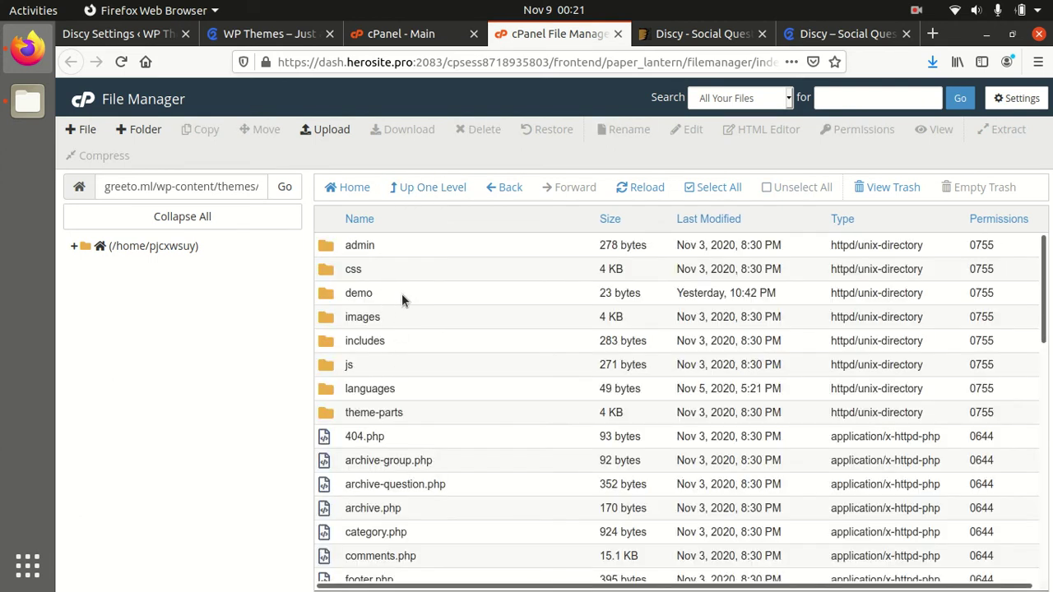
{"action": "double_click", "coordinate": [401, 295]}
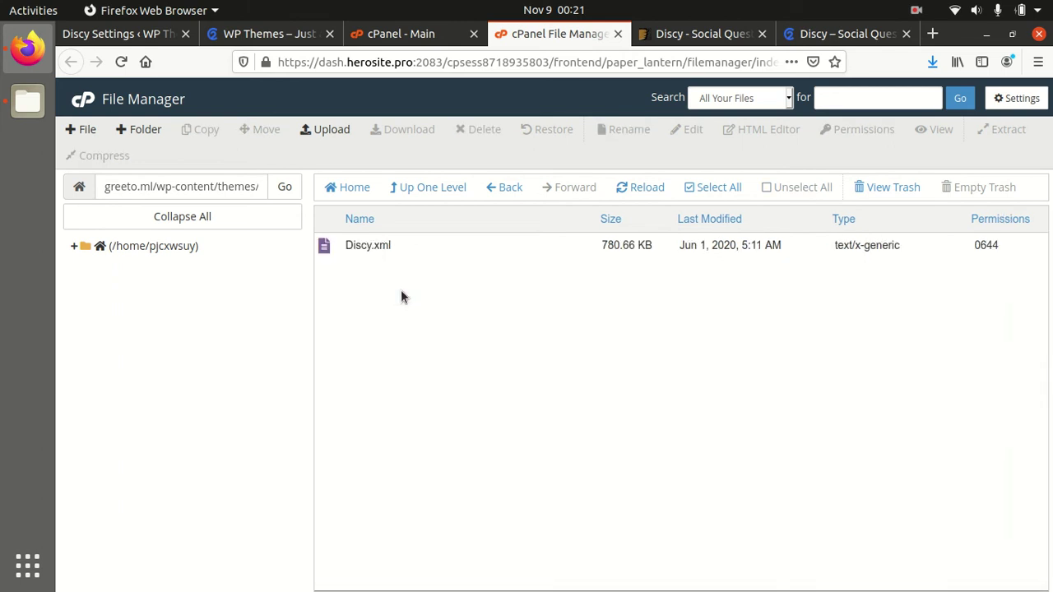
Download Discy.xml from the theme's demo folder and save the file to the computer.
{"action": "left_click", "coordinate": [404, 245]}
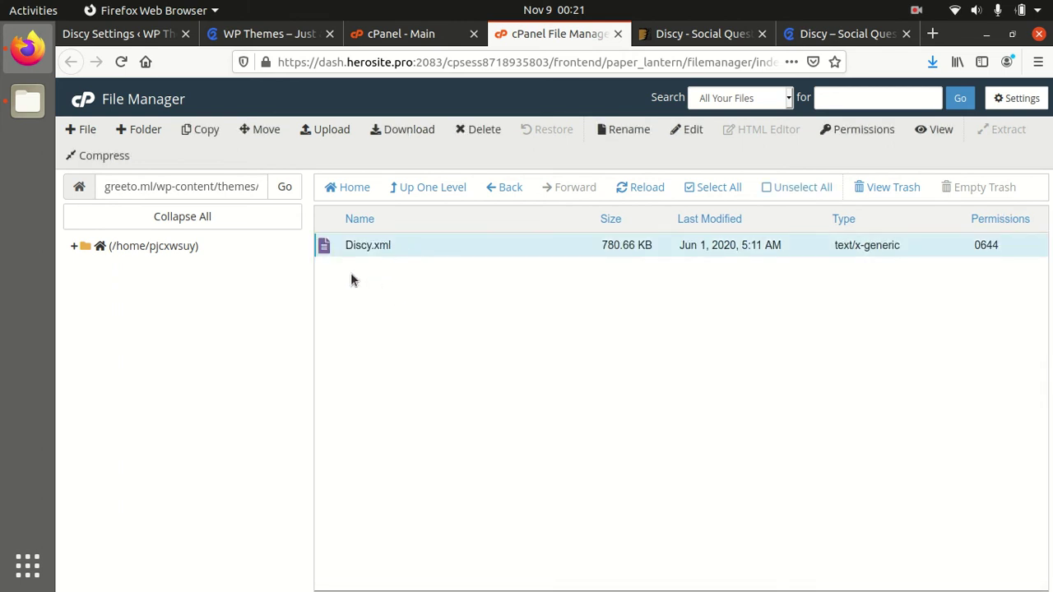
{"action": "right_click", "coordinate": [423, 247]}
{"action": "left_click", "coordinate": [449, 261]}
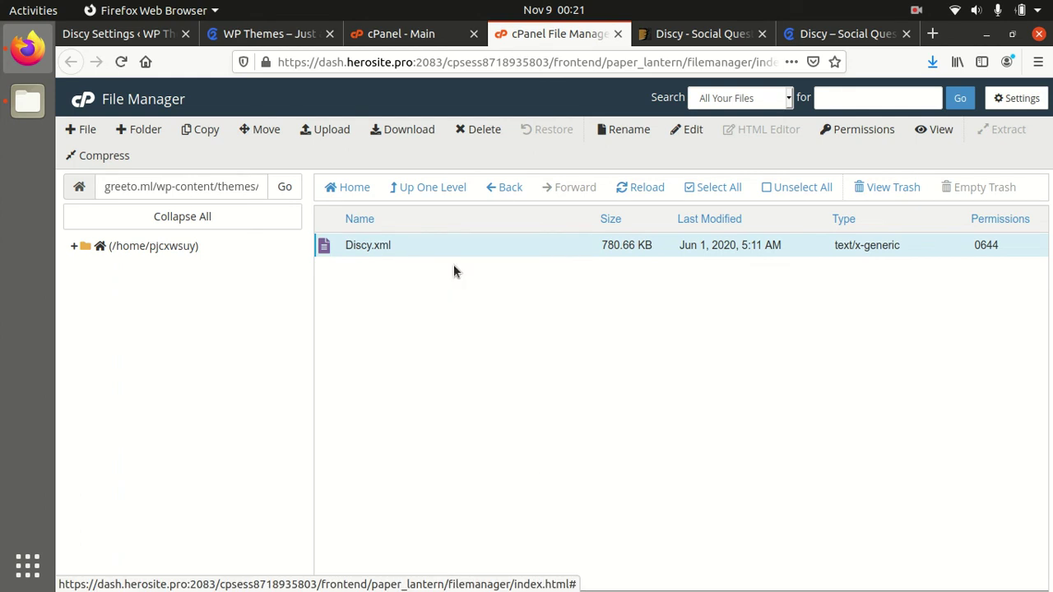
{"action": "left_click", "coordinate": [416, 386]}
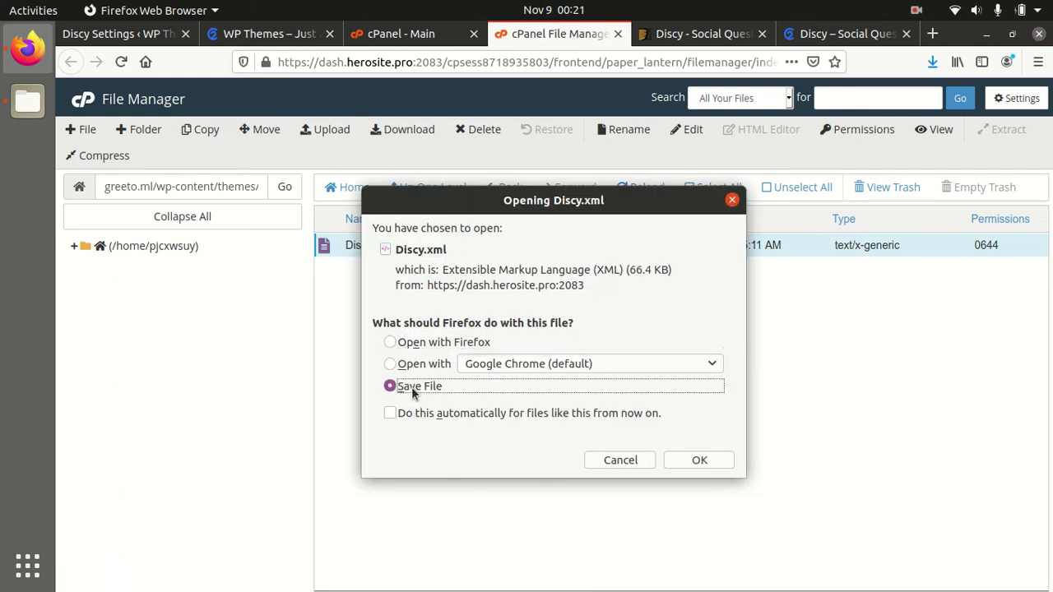
{"action": "left_click", "coordinate": [689, 460]}
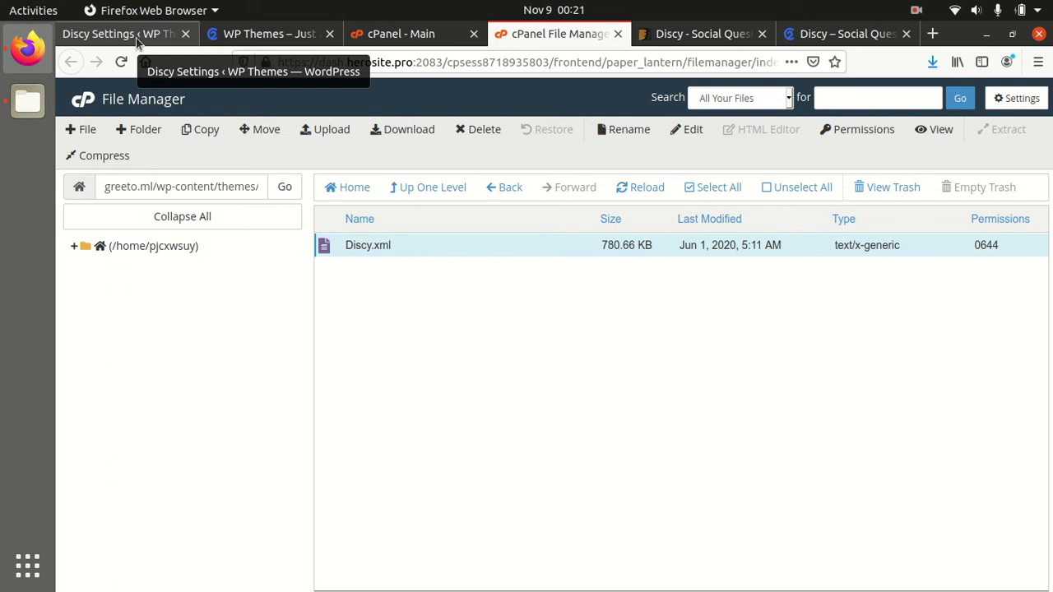
Return to the WordPress admin, open the Import tools, and install the WordPress importer.
{"action": "left_click", "coordinate": [138, 43]}
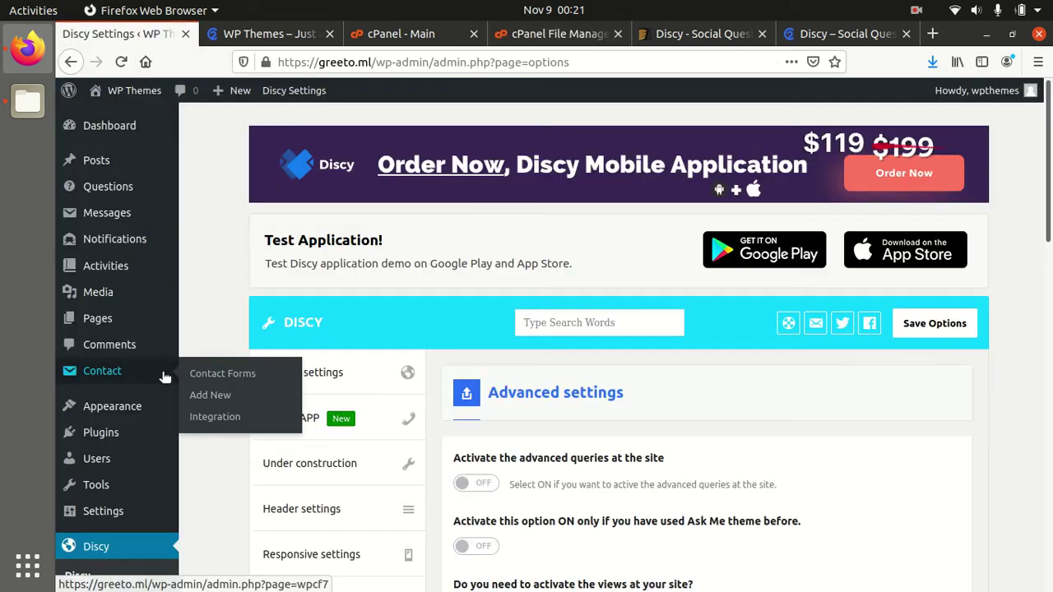
{"action": "scroll", "coordinate": [152, 403], "scroll_direction": "down", "scroll_amount": 5}
{"action": "mouse_move", "coordinate": [89, 428]}
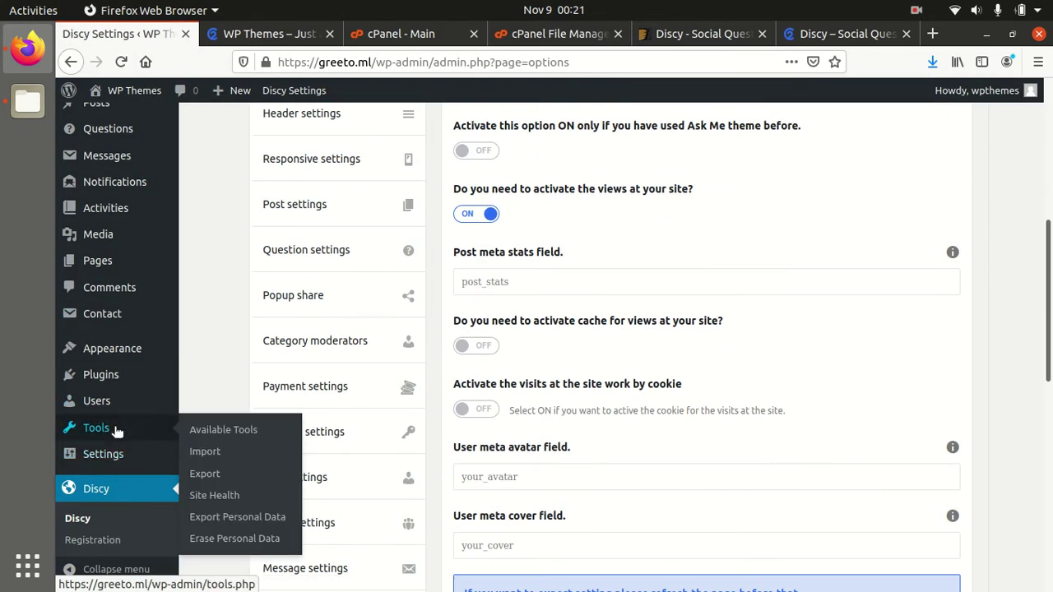
{"action": "left_click", "coordinate": [202, 453]}
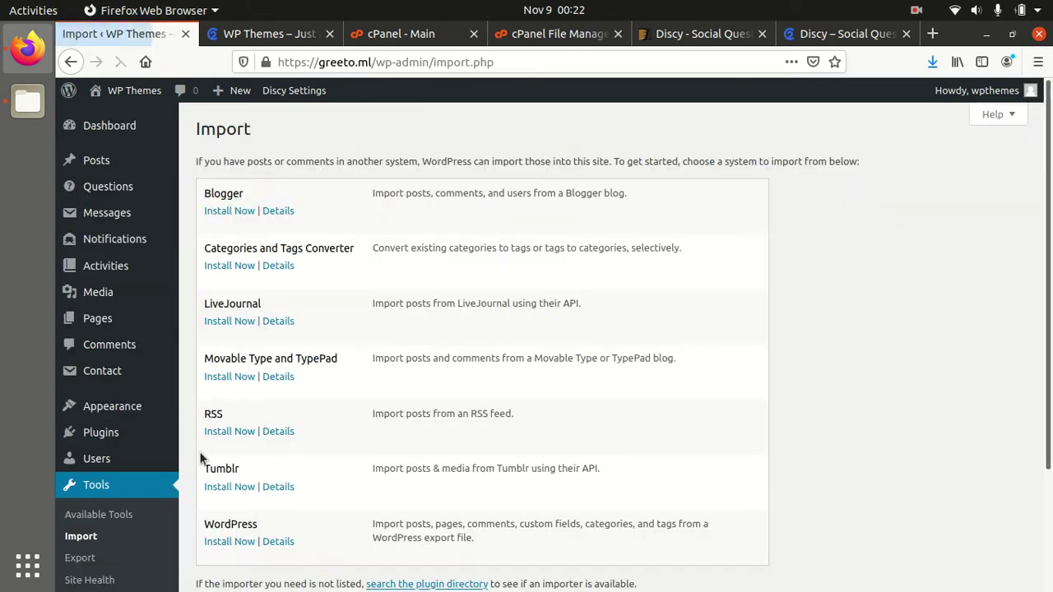
{"action": "scroll", "coordinate": [241, 460], "scroll_direction": "down", "scroll_amount": 3}
{"action": "left_click", "coordinate": [230, 413]}
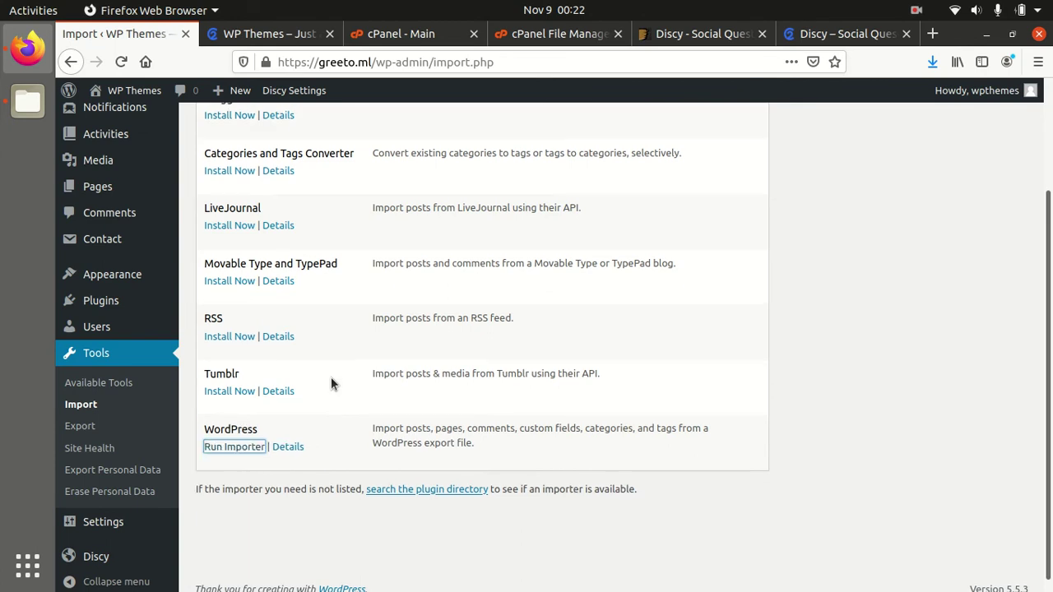
Run the WordPress importer and upload Discy.xml from the Downloads folder for import.
{"action": "left_click", "coordinate": [240, 450]}
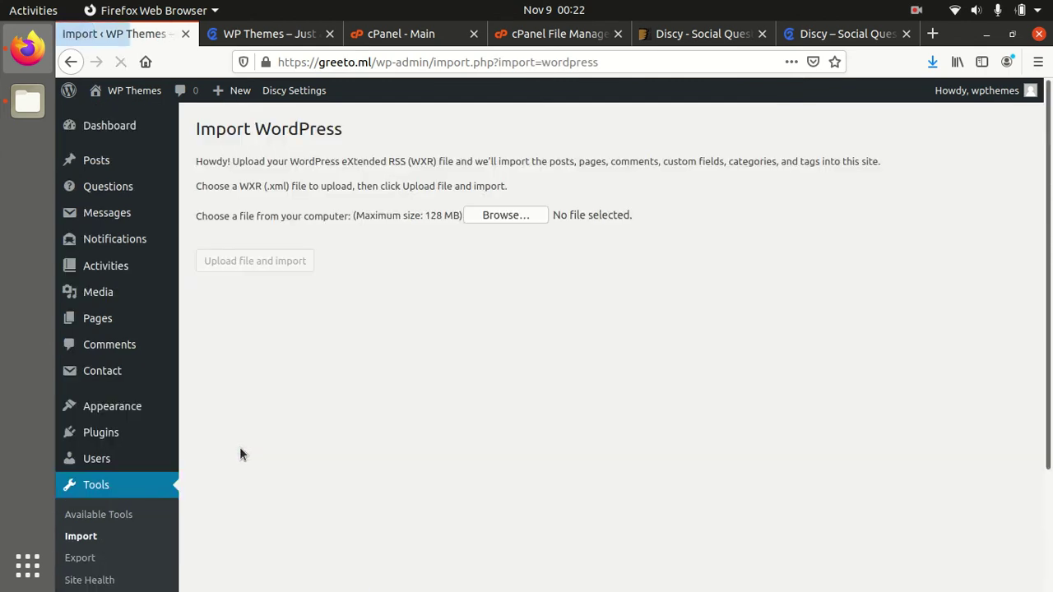
{"action": "left_click", "coordinate": [505, 217]}
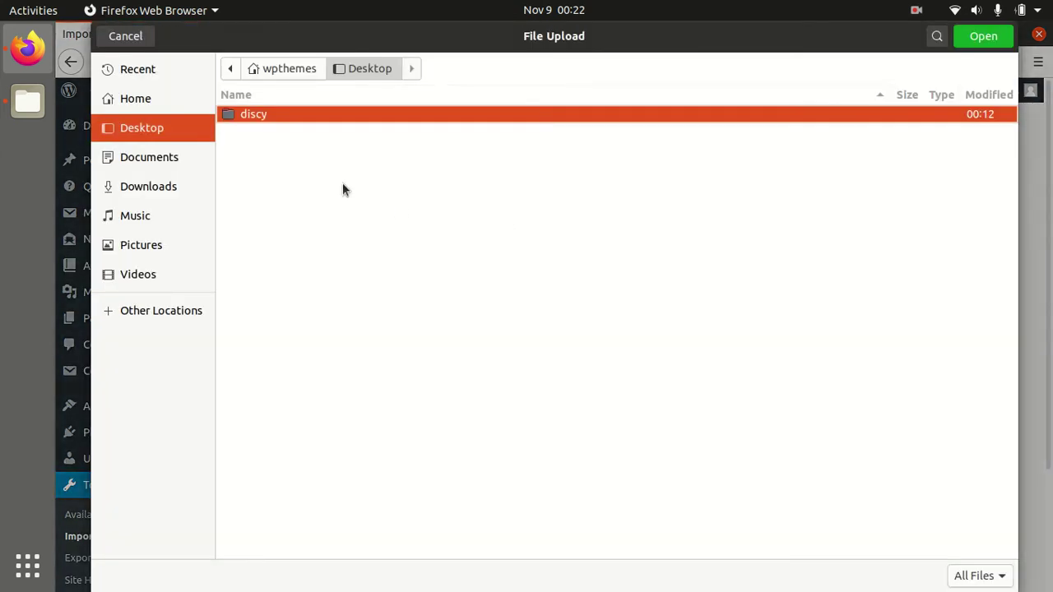
{"action": "left_click", "coordinate": [150, 189]}
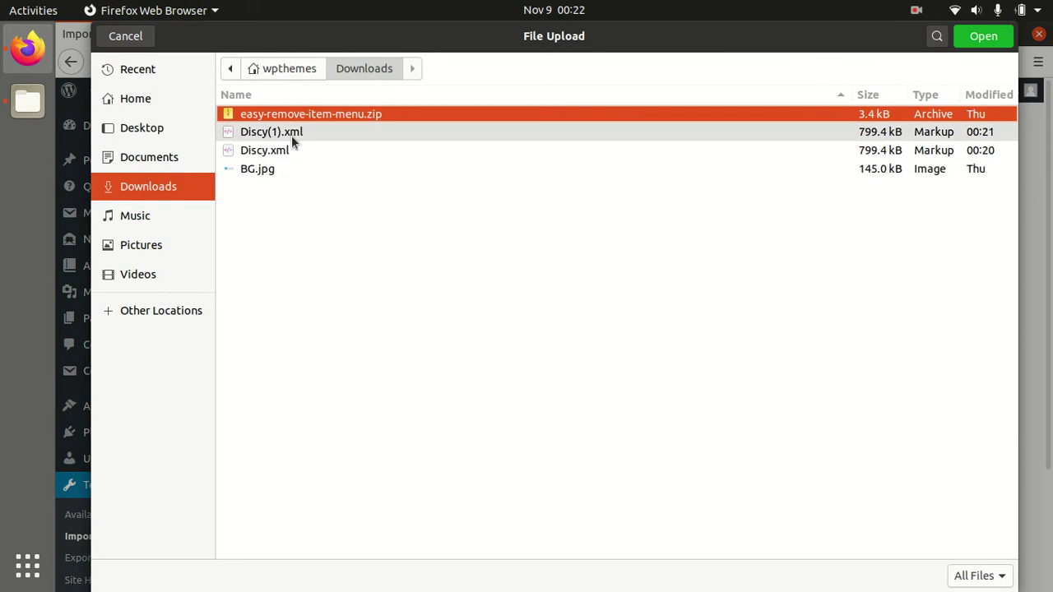
{"action": "left_click", "coordinate": [285, 151]}
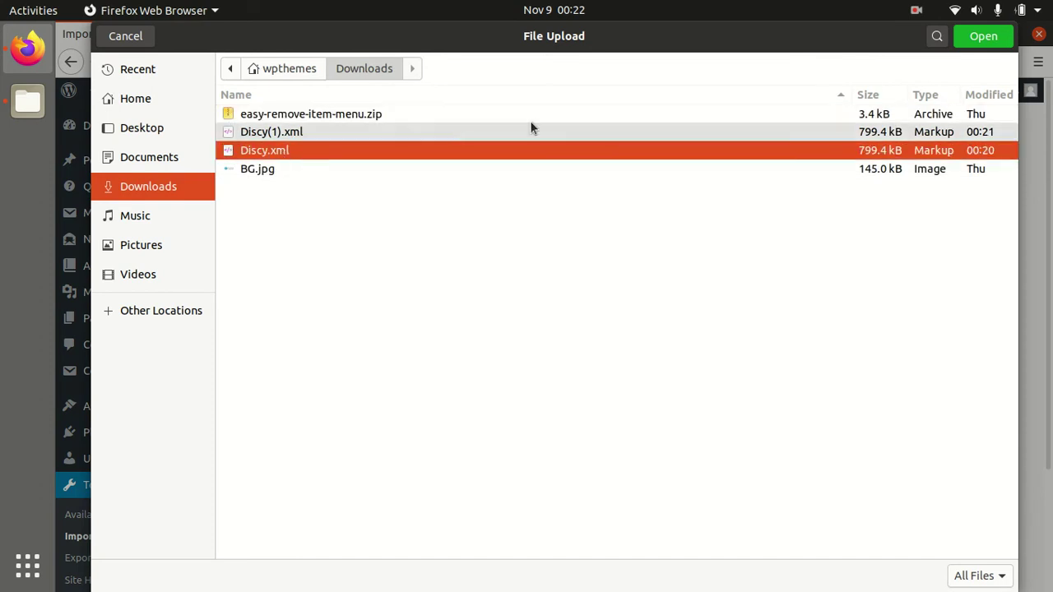
{"action": "left_click", "coordinate": [964, 42]}
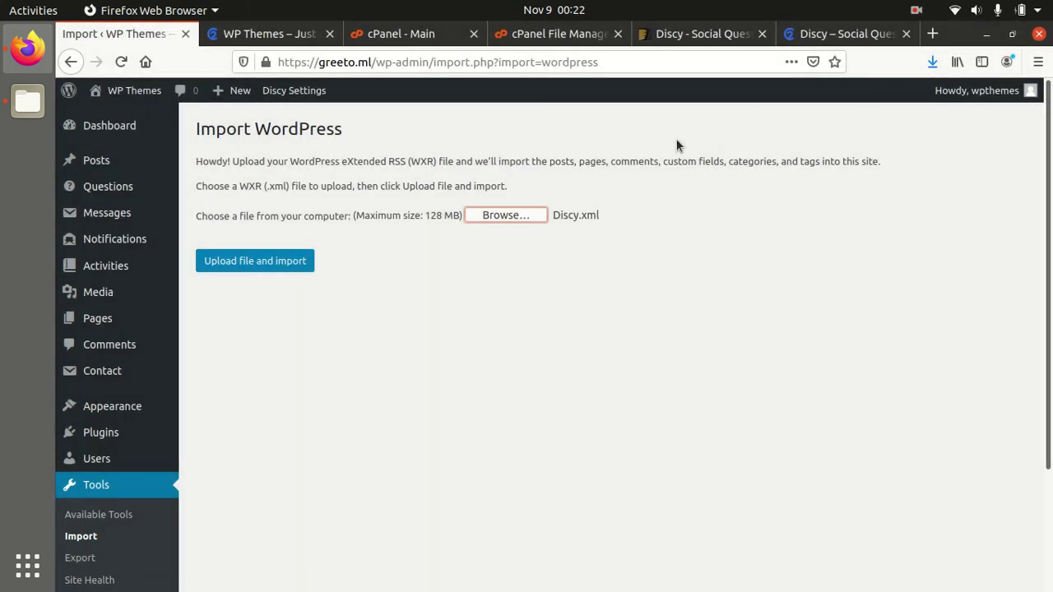
{"action": "left_click", "coordinate": [257, 261]}
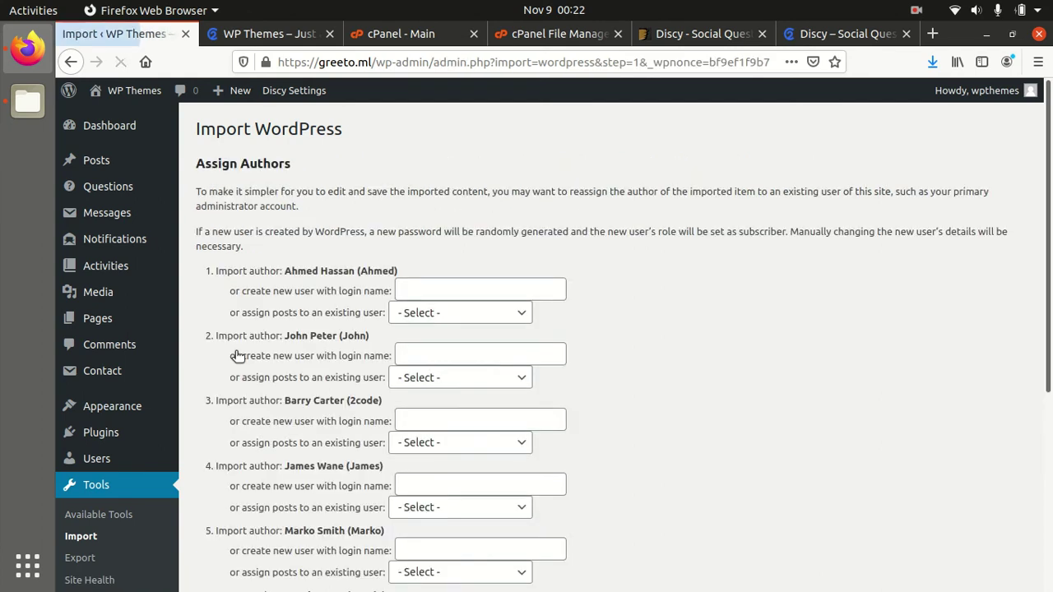
Assign the posts of all seven import authors to the existing user wpthemes.
{"action": "left_click", "coordinate": [509, 316]}
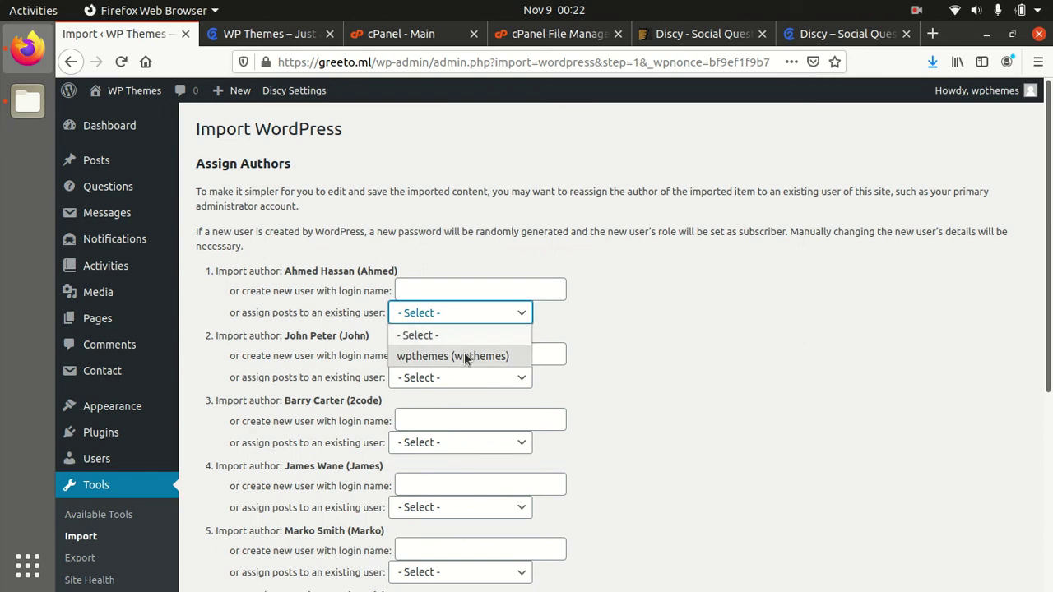
{"action": "left_click", "coordinate": [465, 355]}
{"action": "left_click", "coordinate": [503, 378]}
{"action": "left_click", "coordinate": [475, 421]}
{"action": "left_click", "coordinate": [493, 444]}
{"action": "left_click", "coordinate": [468, 484]}
{"action": "left_click", "coordinate": [487, 514]}
{"action": "left_click", "coordinate": [485, 551]}
{"action": "scroll", "coordinate": [486, 493], "scroll_direction": "down", "scroll_amount": 4}
{"action": "left_click", "coordinate": [470, 404]}
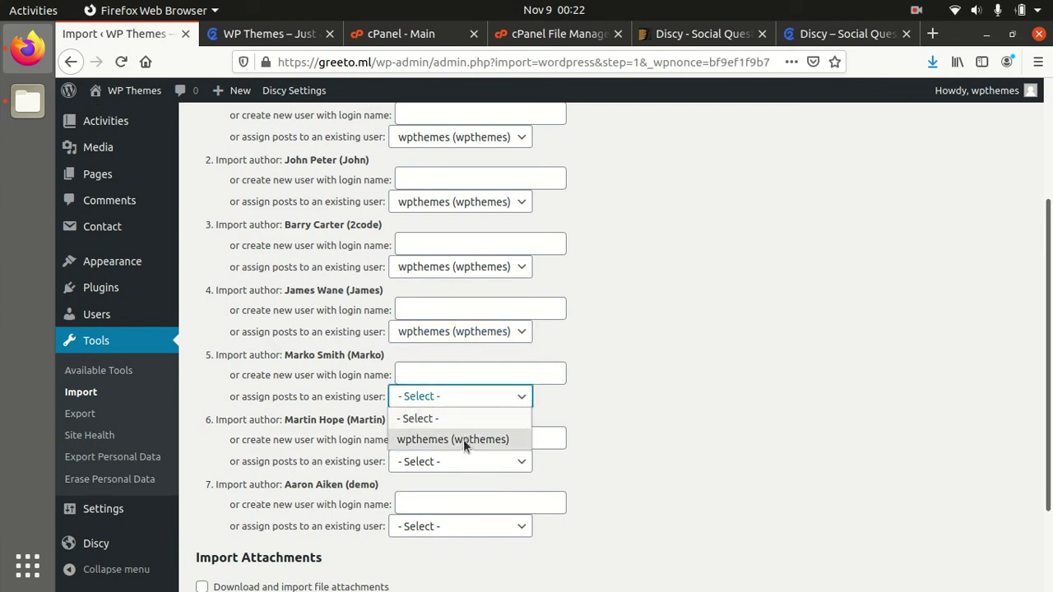
{"action": "left_click", "coordinate": [463, 439]}
{"action": "left_click", "coordinate": [461, 462]}
{"action": "left_click", "coordinate": [447, 503]}
{"action": "left_click", "coordinate": [442, 526]}
{"action": "left_click", "coordinate": [444, 568]}
Enable downloading and importing of file attachments and submit the WordPress import.
{"action": "scroll", "coordinate": [244, 480], "scroll_direction": "down", "scroll_amount": 3}
{"action": "left_click", "coordinate": [203, 470]}
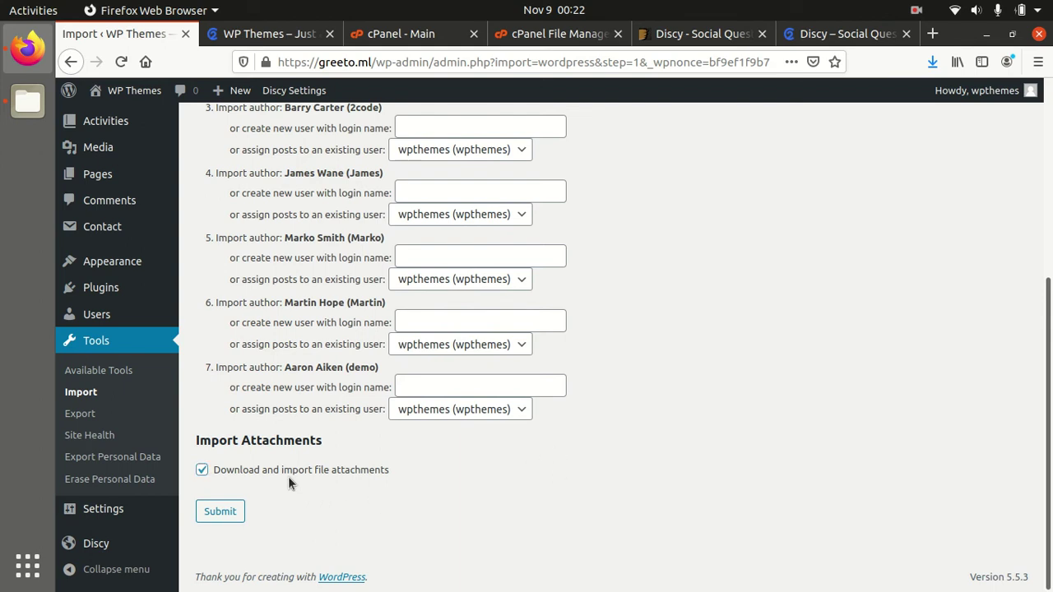
{"action": "left_click", "coordinate": [222, 512]}
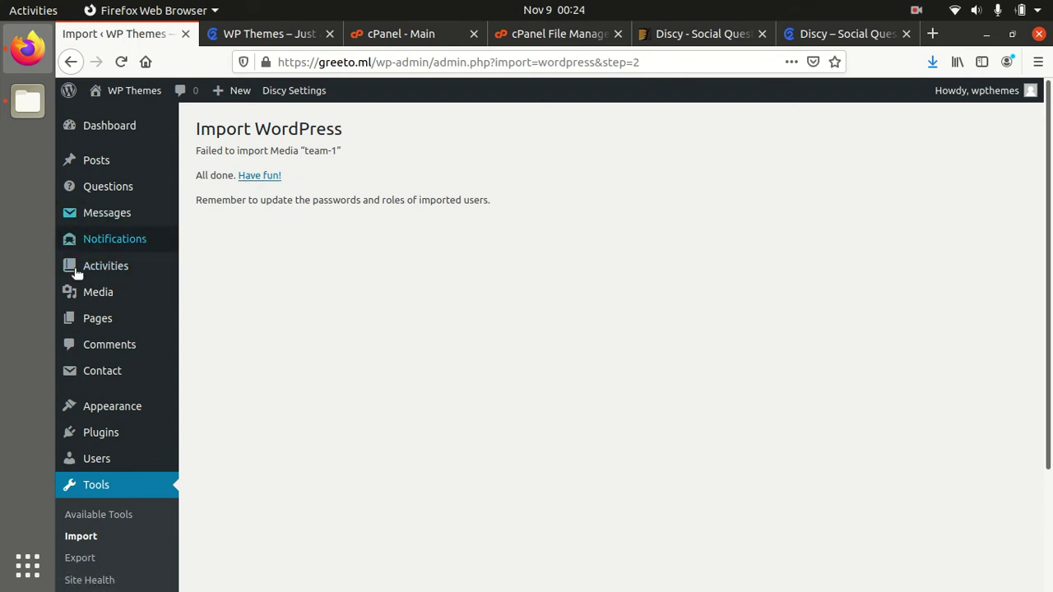
Open the list of all pages in a new tab and look through the imported pages.
{"action": "middle_click", "coordinate": [207, 326]}
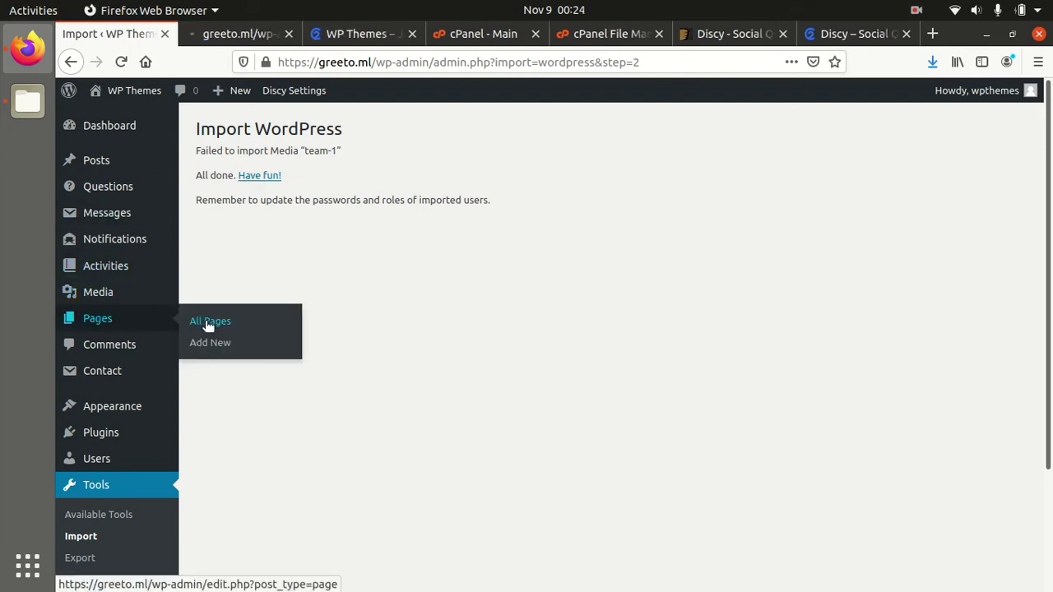
{"action": "left_click", "coordinate": [223, 37]}
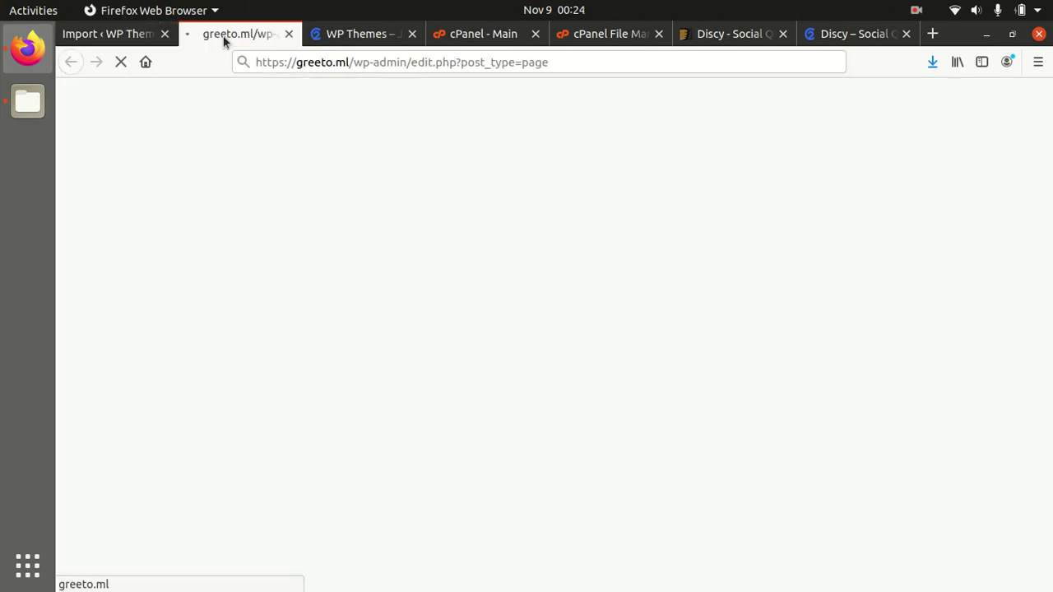
{"action": "scroll", "coordinate": [320, 284], "scroll_direction": "down", "scroll_amount": 8}
{"action": "scroll", "coordinate": [319, 282], "scroll_direction": "up", "scroll_amount": 3}
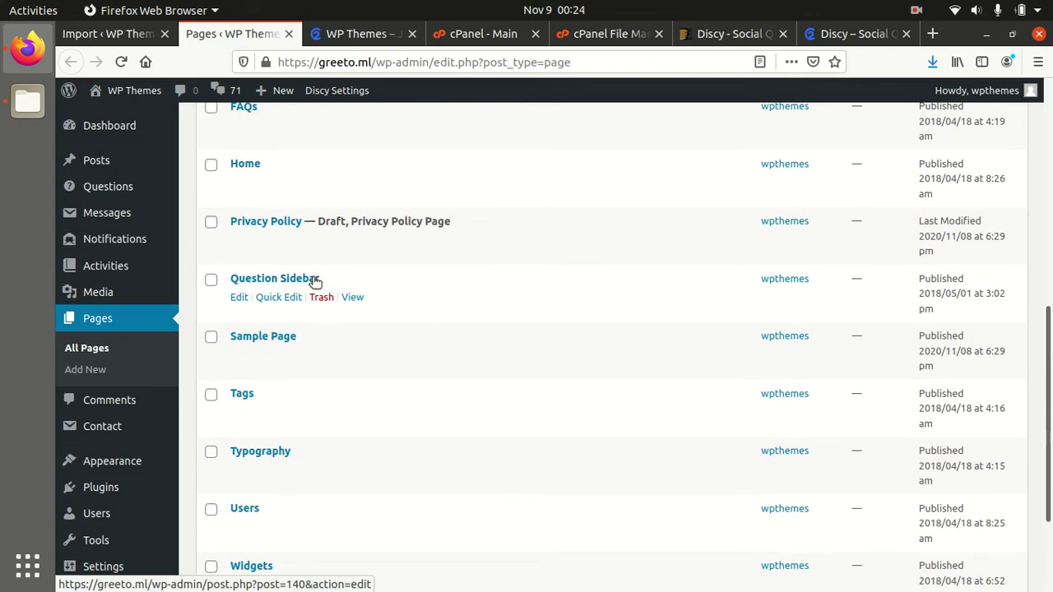
{"action": "scroll", "coordinate": [359, 240], "scroll_direction": "up", "scroll_amount": 5}
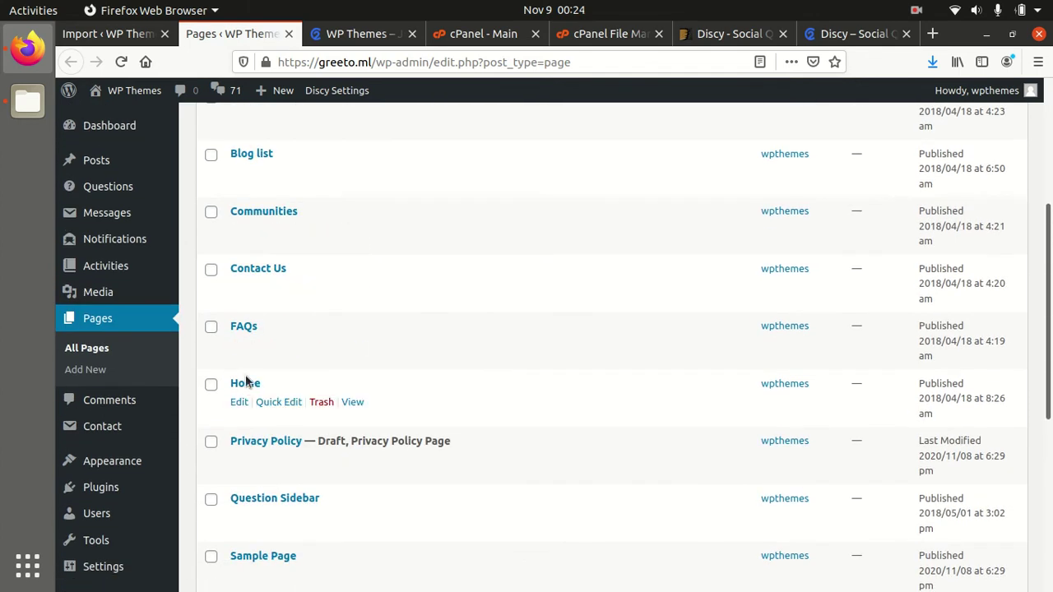
View the imported Home page in its own tab and look over its layout and questions.
{"action": "left_click", "coordinate": [352, 402]}
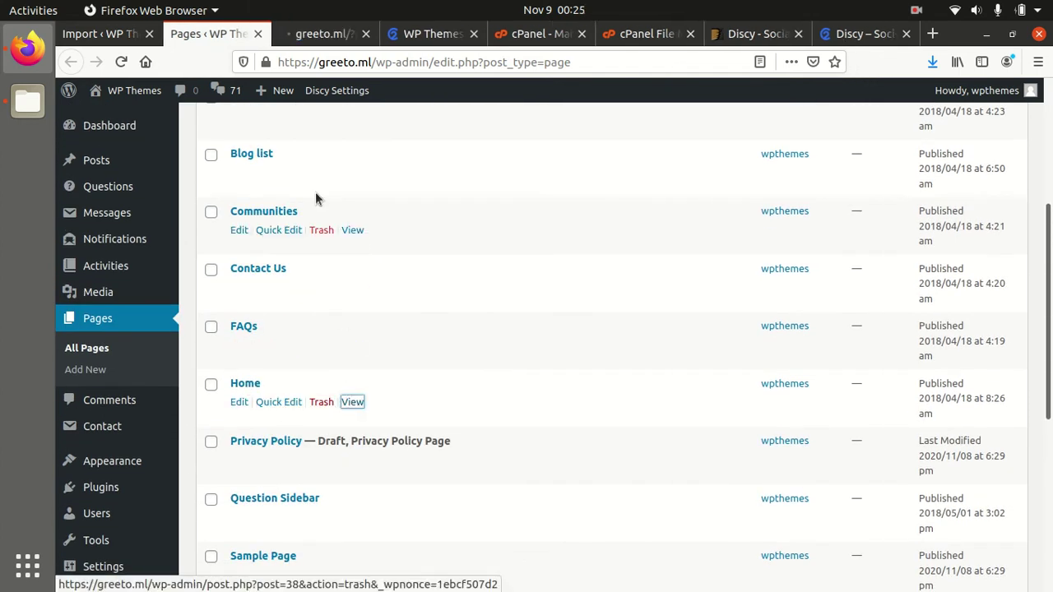
{"action": "left_click", "coordinate": [322, 34]}
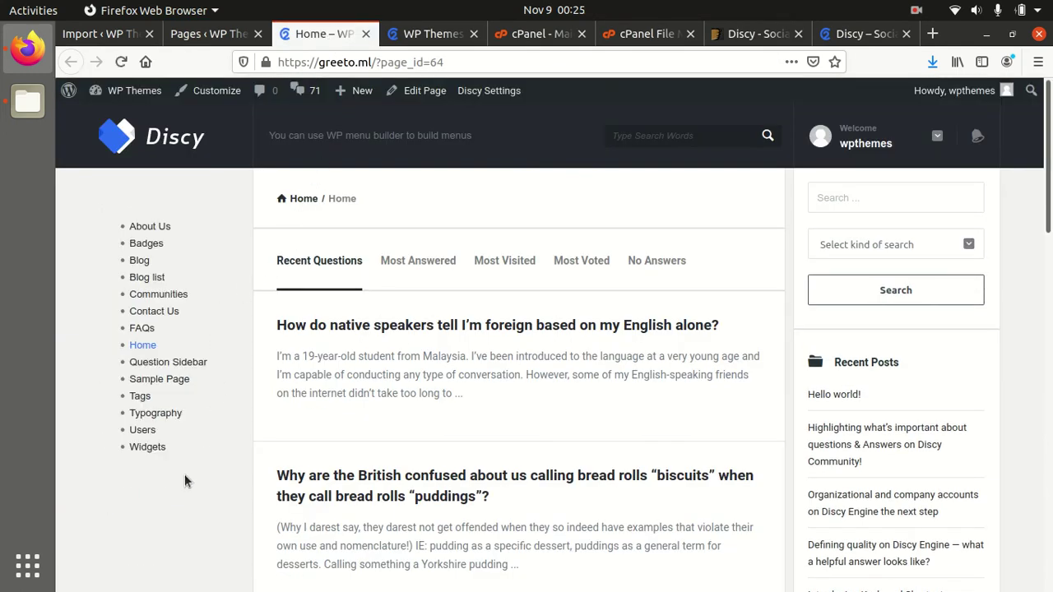
{"action": "scroll", "coordinate": [188, 461], "scroll_direction": "down", "scroll_amount": 5}
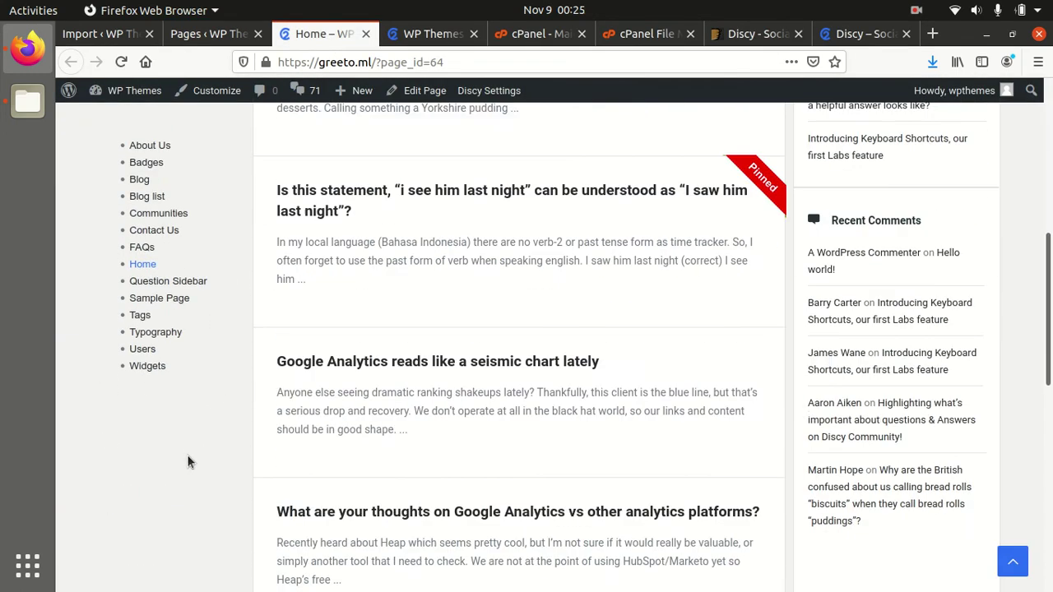
{"action": "scroll", "coordinate": [189, 461], "scroll_direction": "up", "scroll_amount": 4}
{"action": "scroll", "coordinate": [189, 461], "scroll_direction": "up", "scroll_amount": 2}
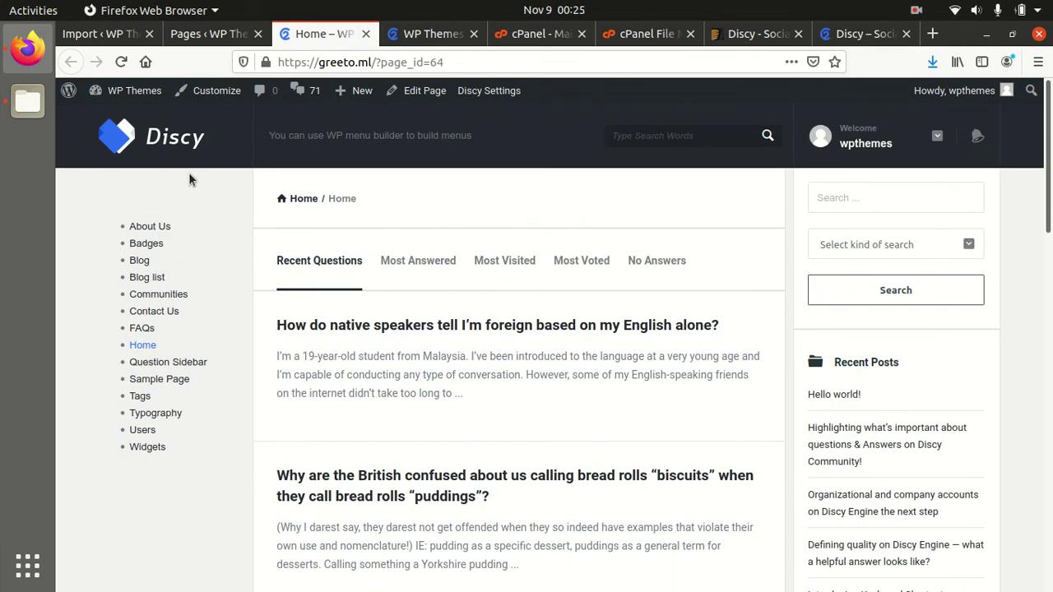
From the Home page, open the question about the British calling bread rolls "biscuits".
{"action": "left_click", "coordinate": [215, 38]}
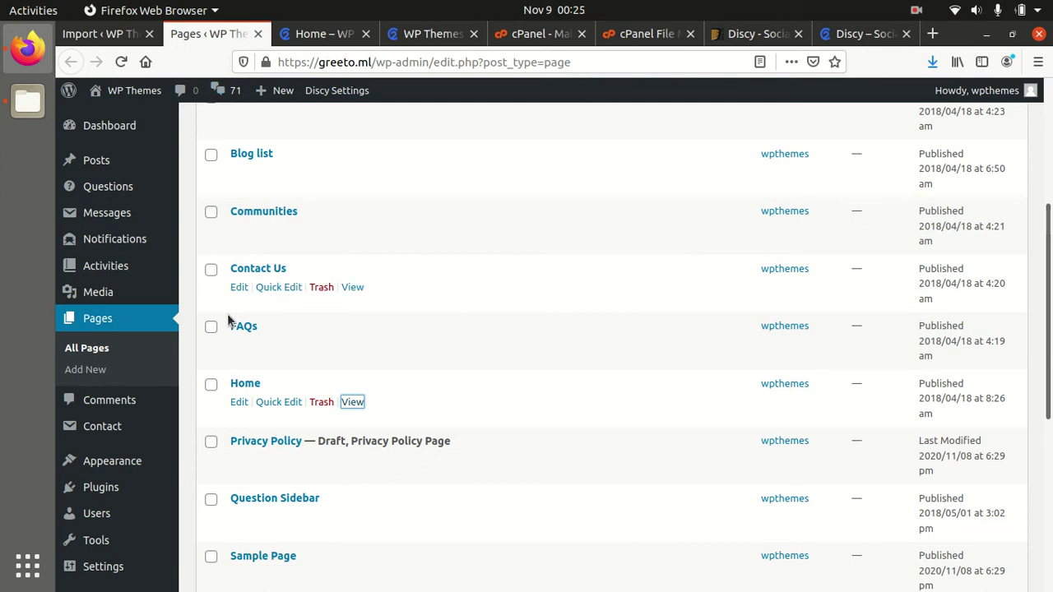
{"action": "left_click", "coordinate": [310, 43]}
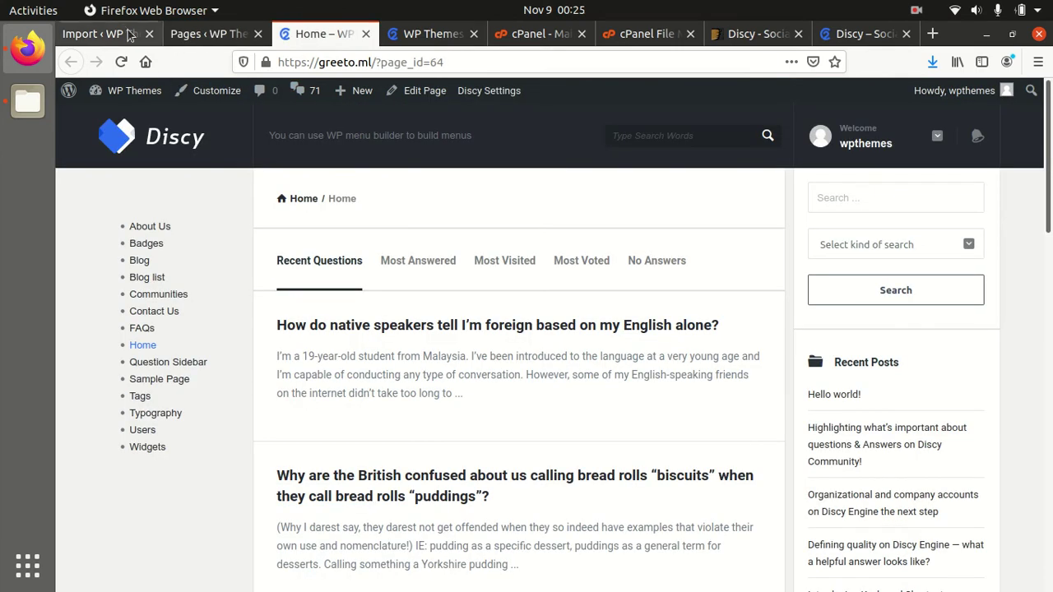
{"action": "scroll", "coordinate": [597, 274], "scroll_direction": "down", "scroll_amount": 4}
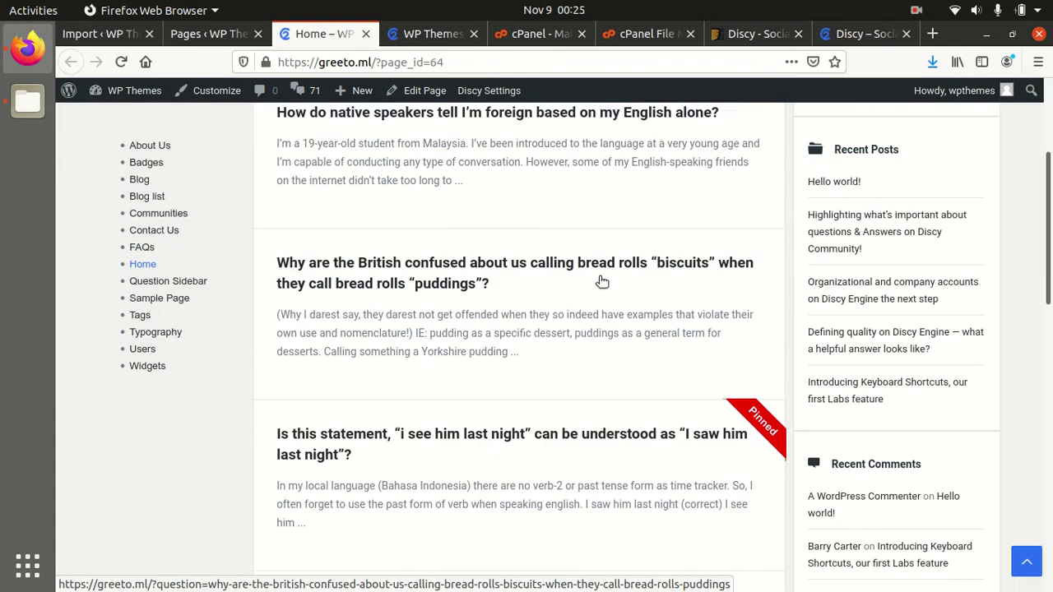
{"action": "left_click", "coordinate": [415, 268]}
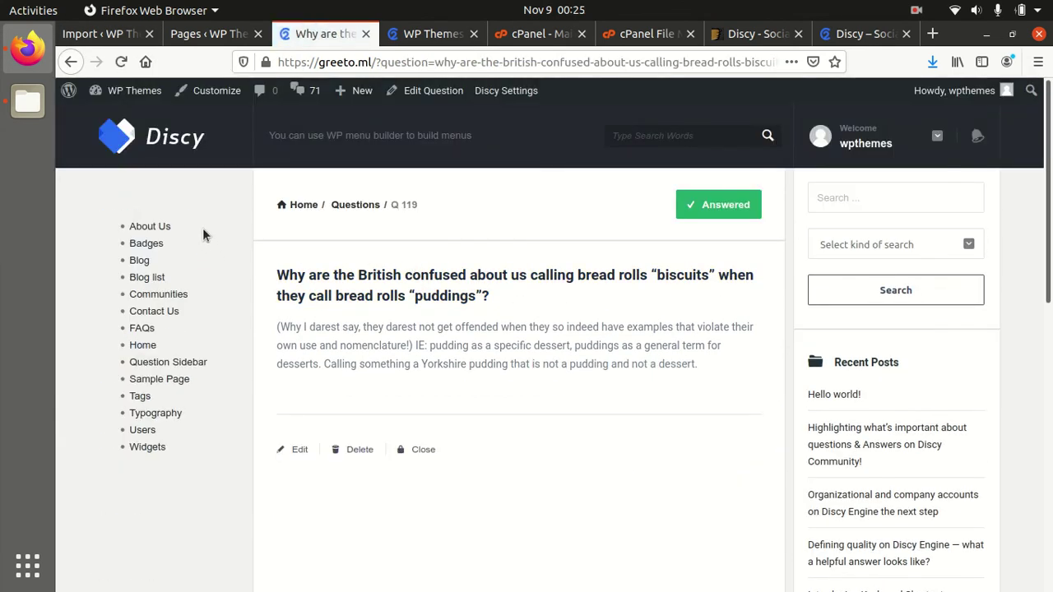
Go to the site's front page and look through the posts it displays.
{"action": "left_click", "coordinate": [149, 135]}
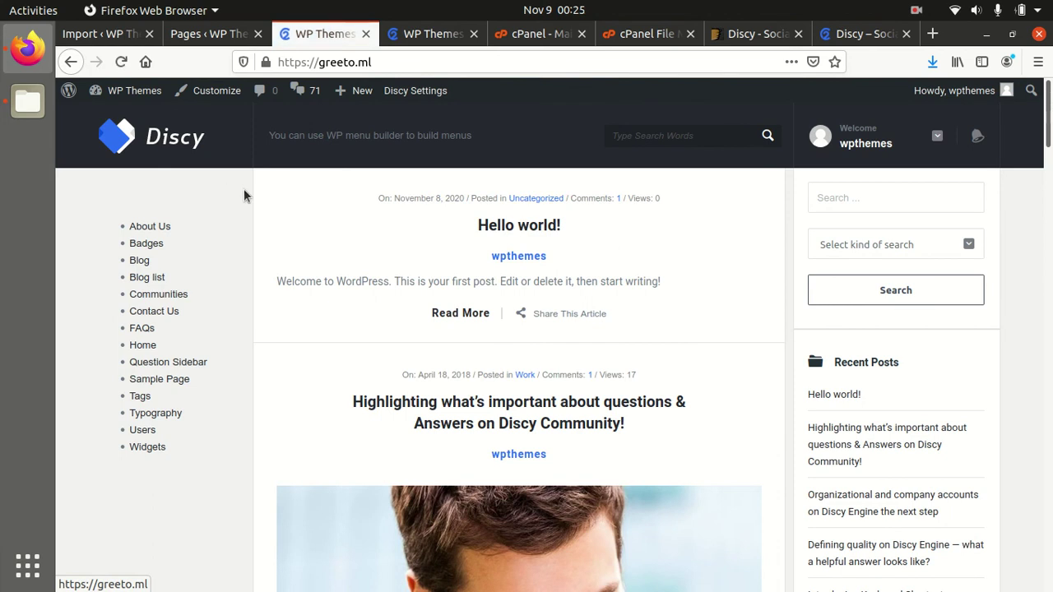
{"action": "scroll", "coordinate": [473, 333], "scroll_direction": "down", "scroll_amount": 10}
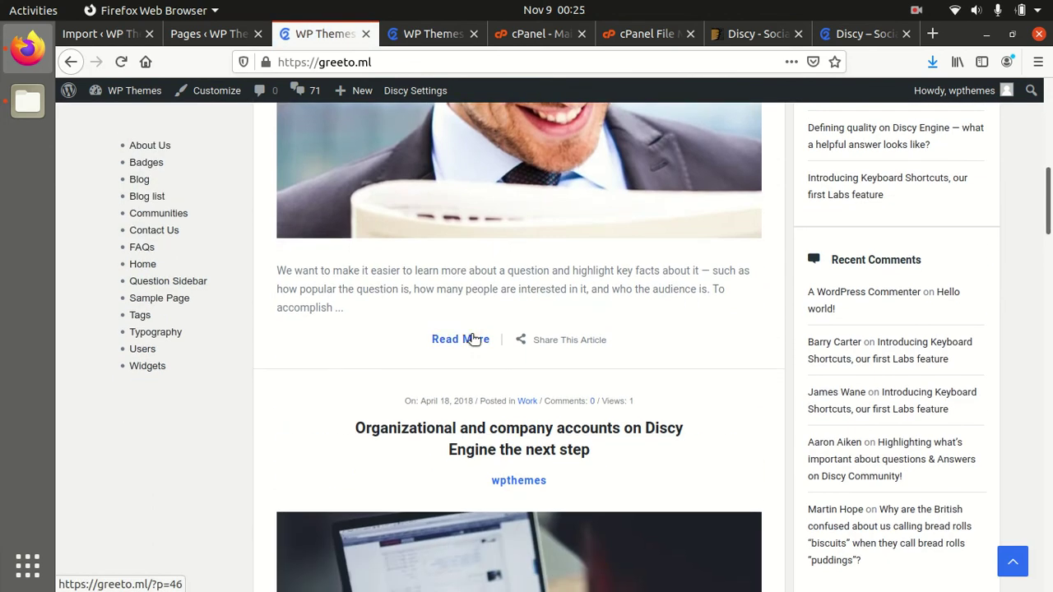
{"action": "scroll", "coordinate": [287, 189], "scroll_direction": "up", "scroll_amount": 4}
Return to the WordPress admin, open the list of all posts in a new tab, and review the imported posts.
{"action": "left_click", "coordinate": [94, 34]}
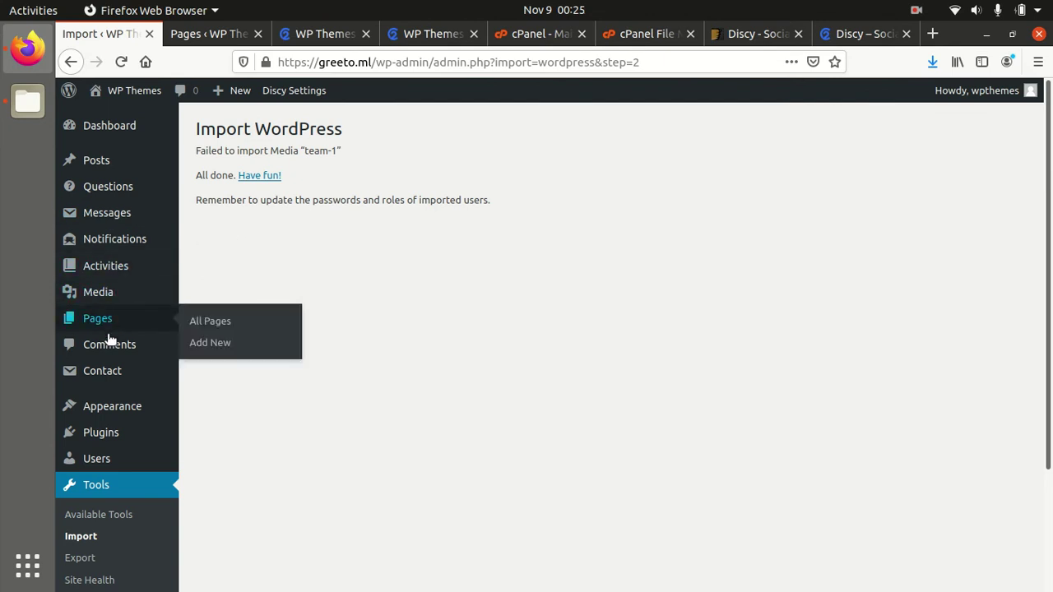
{"action": "scroll", "coordinate": [139, 362], "scroll_direction": "down", "scroll_amount": 4}
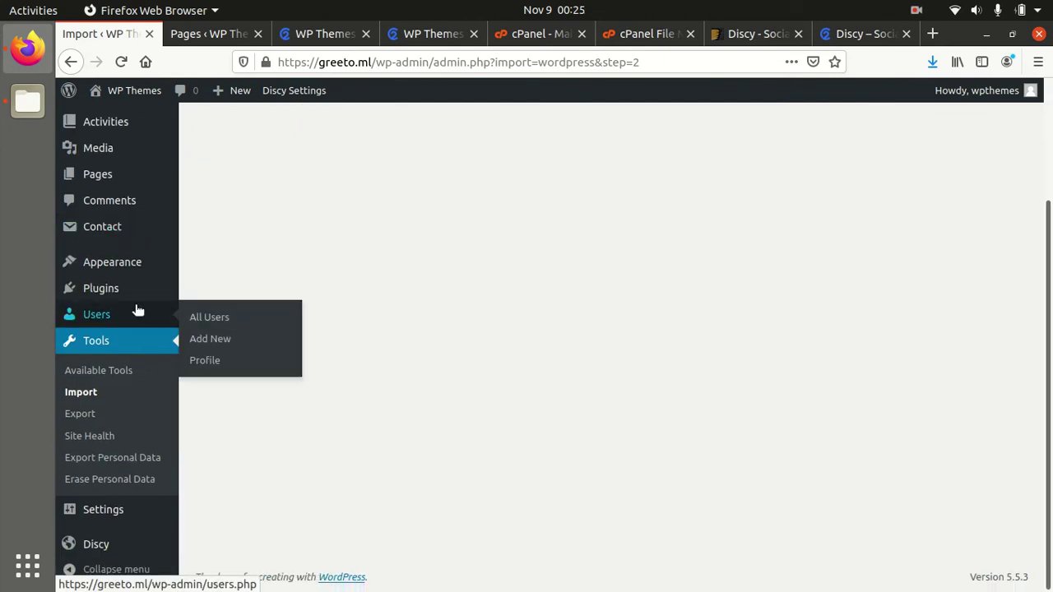
{"action": "scroll", "coordinate": [111, 329], "scroll_direction": "up", "scroll_amount": 4}
{"action": "mouse_move", "coordinate": [98, 162]}
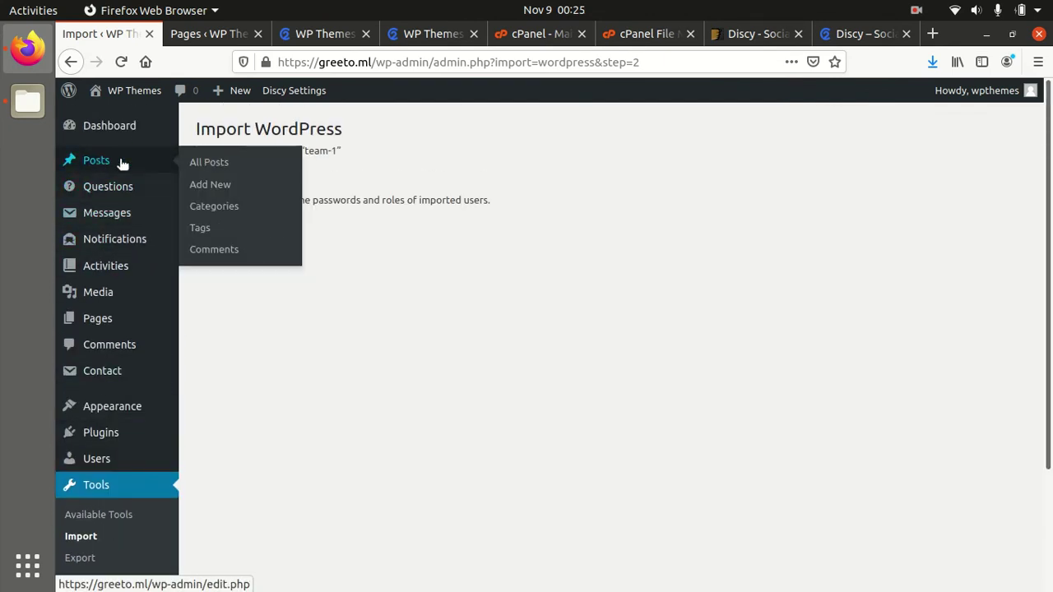
{"action": "middle_click", "coordinate": [205, 165]}
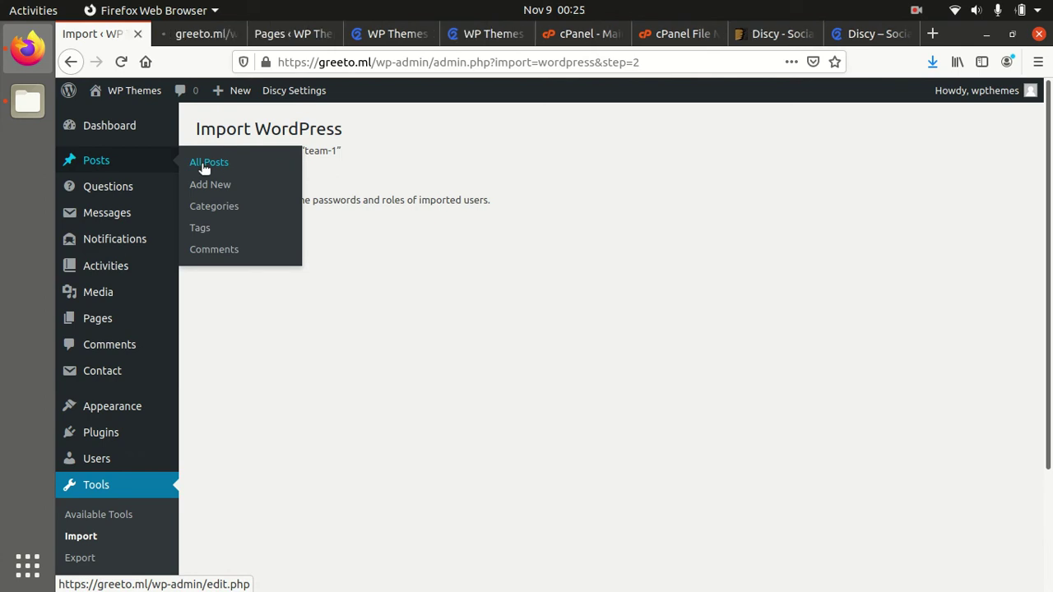
{"action": "left_click", "coordinate": [201, 34]}
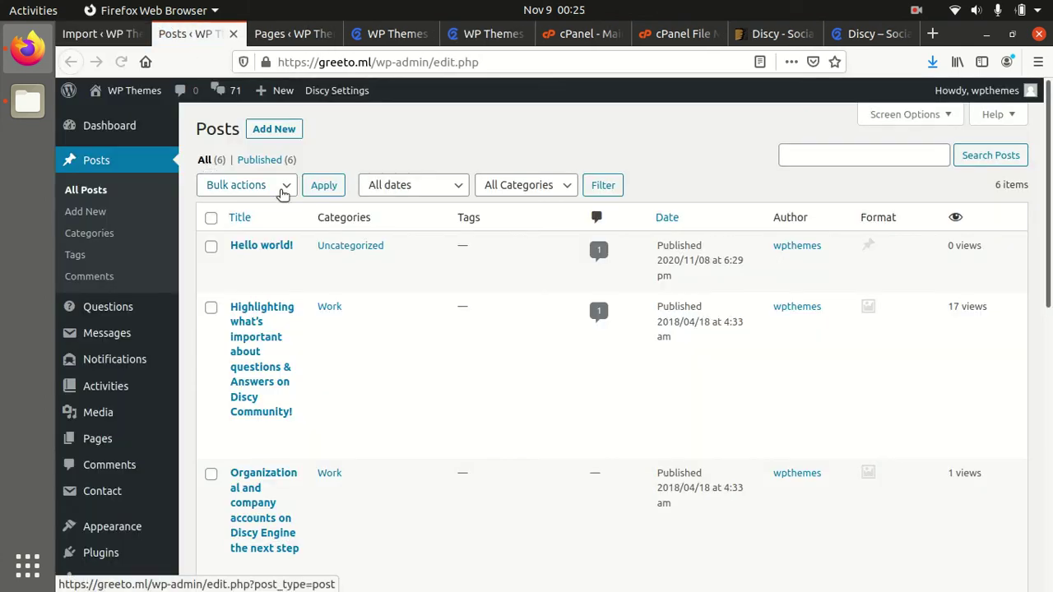
{"action": "scroll", "coordinate": [346, 246], "scroll_direction": "down", "scroll_amount": 6}
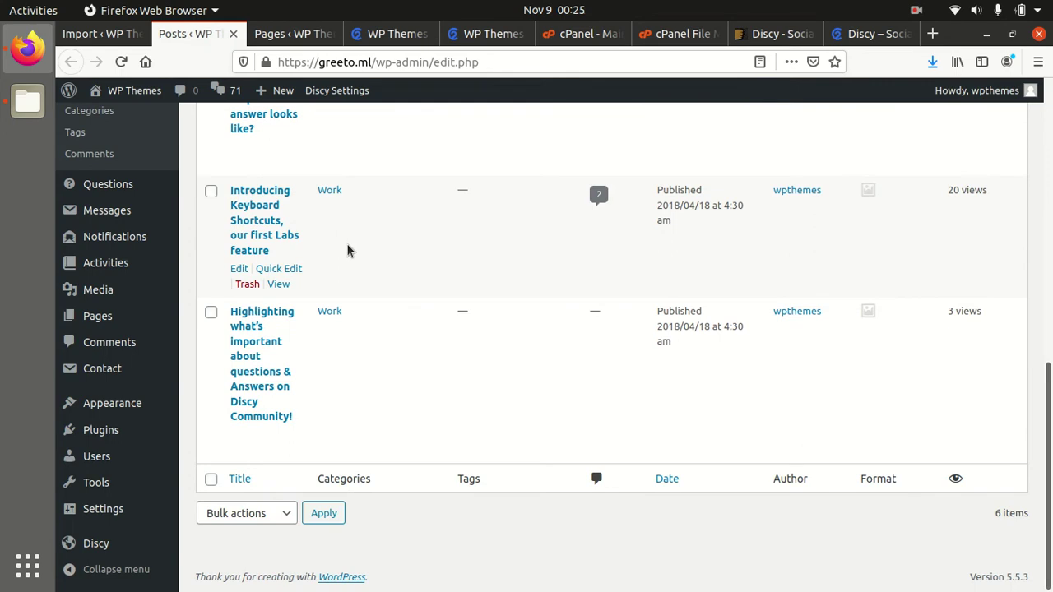
{"action": "scroll", "coordinate": [346, 247], "scroll_direction": "up", "scroll_amount": 7}
In the theme customizer, set the homepage to display the static page Home, publish the change, and close the customizer.
{"action": "mouse_move", "coordinate": [97, 313]}
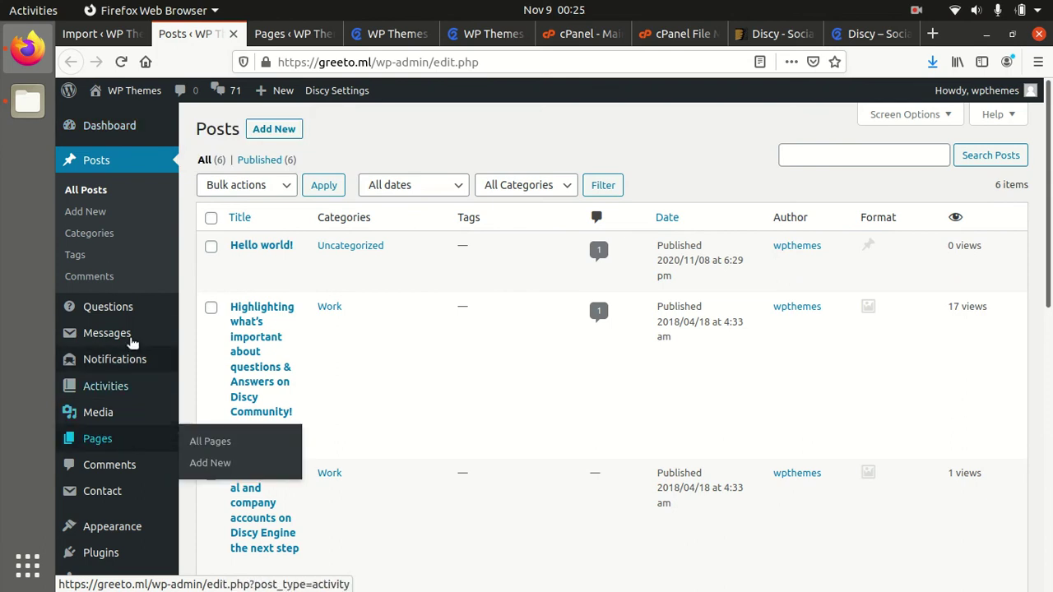
{"action": "scroll", "coordinate": [122, 316], "scroll_direction": "down", "scroll_amount": 6}
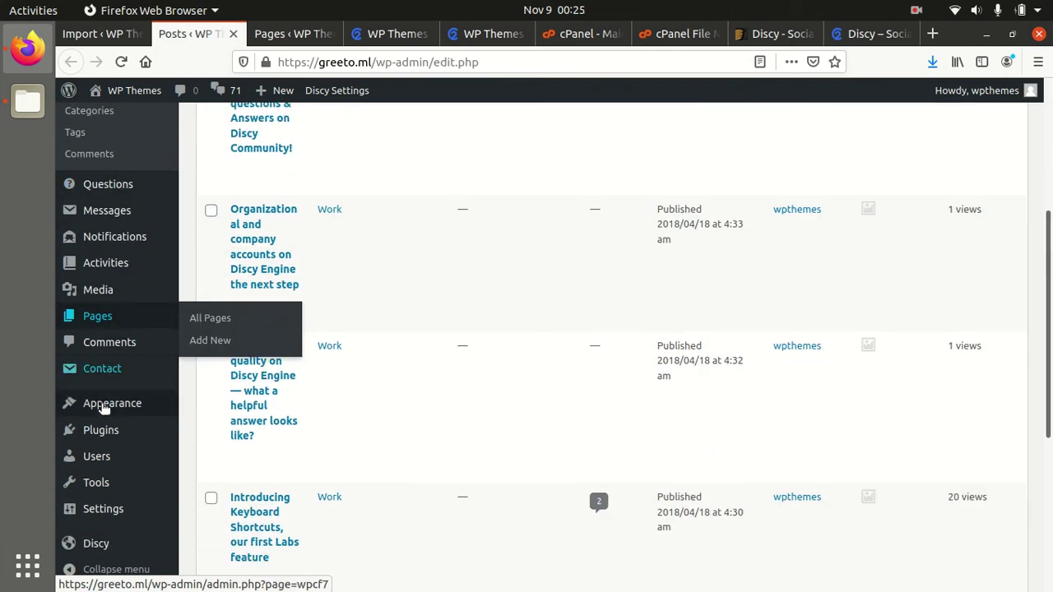
{"action": "mouse_move", "coordinate": [106, 403]}
{"action": "left_click", "coordinate": [213, 433]}
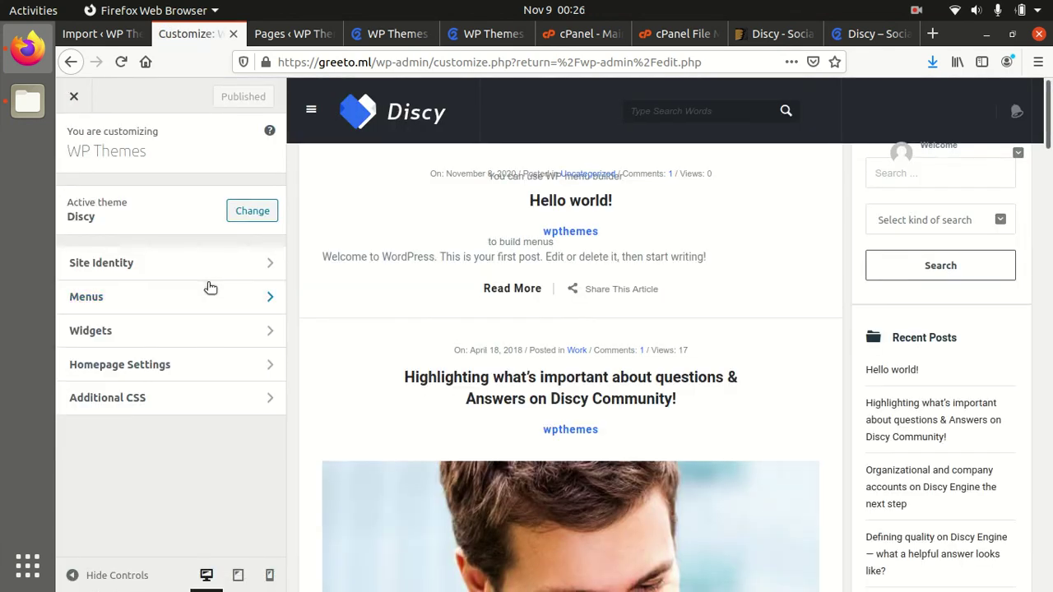
{"action": "left_click", "coordinate": [177, 369]}
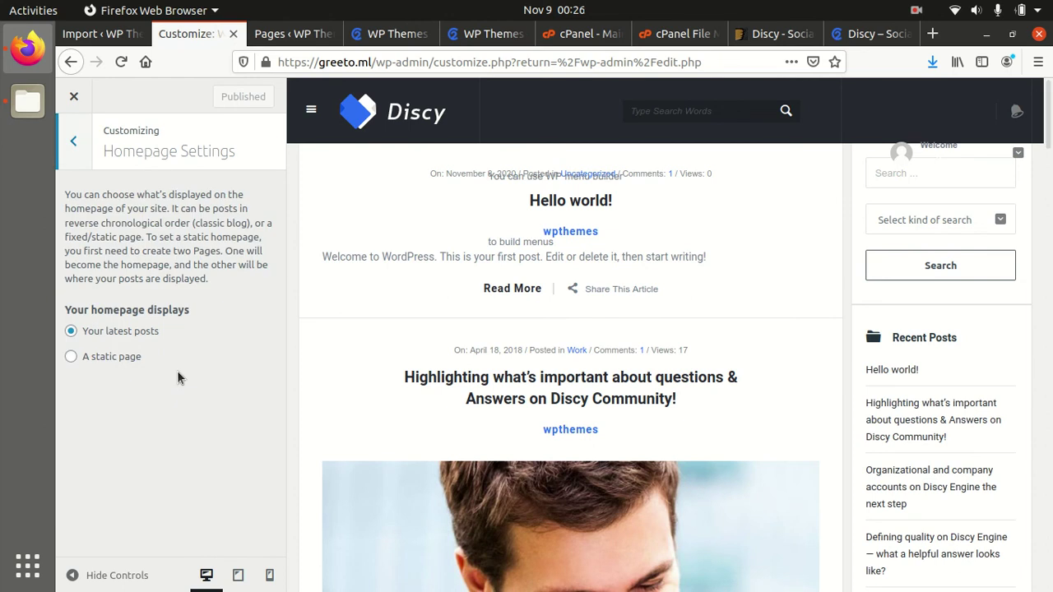
{"action": "left_click", "coordinate": [72, 357]}
{"action": "left_click", "coordinate": [181, 423]}
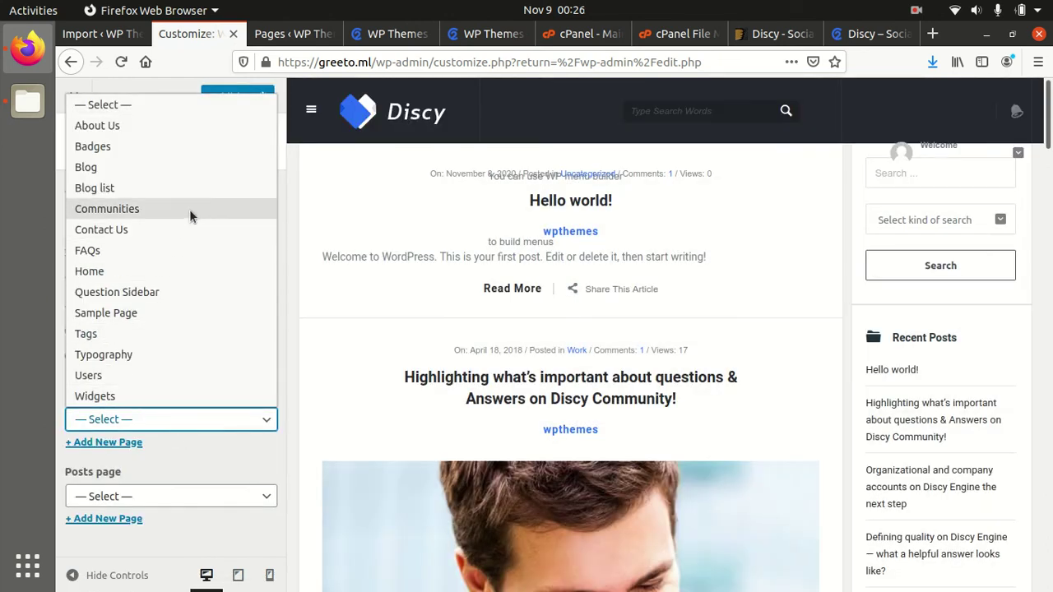
{"action": "left_click", "coordinate": [146, 267]}
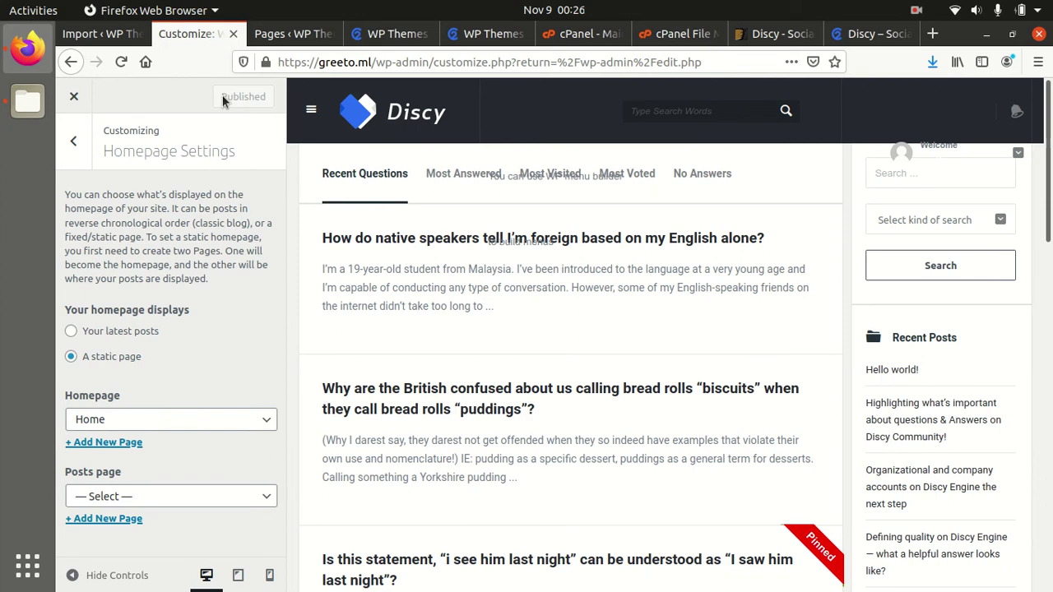
{"action": "left_click", "coordinate": [82, 99]}
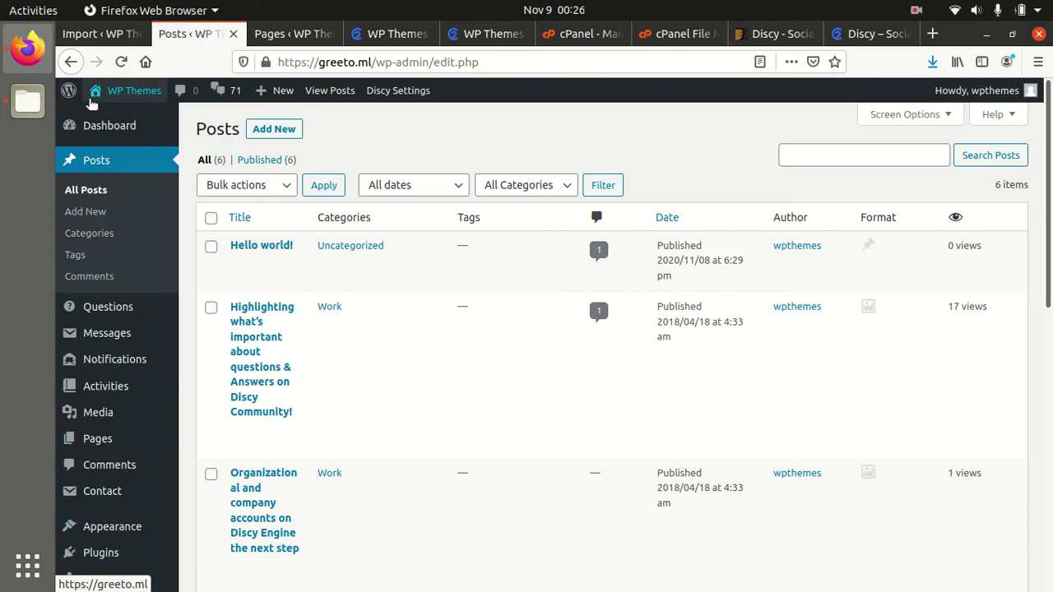
Visit the live site in a new tab from the WordPress admin and show its Most Answered questions.
{"action": "left_click", "coordinate": [99, 37]}
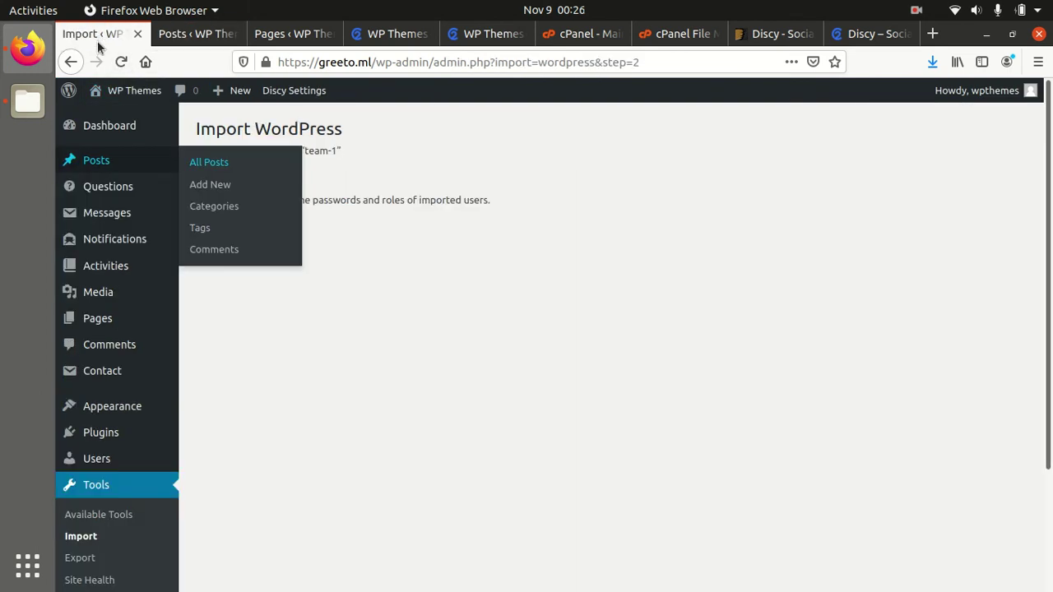
{"action": "mouse_move", "coordinate": [123, 92]}
{"action": "middle_click", "coordinate": [115, 119]}
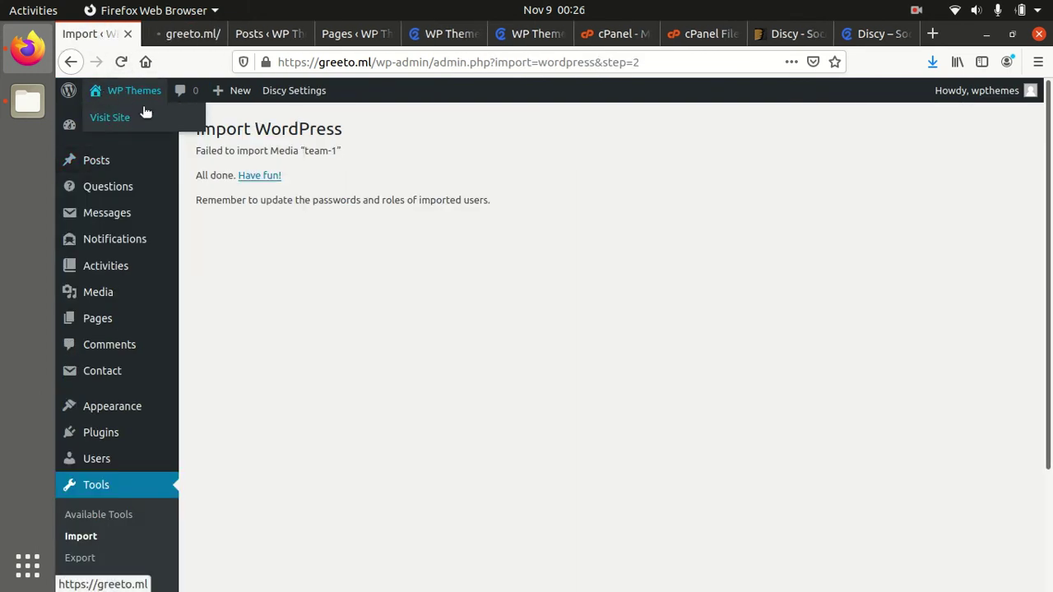
{"action": "left_click", "coordinate": [198, 33]}
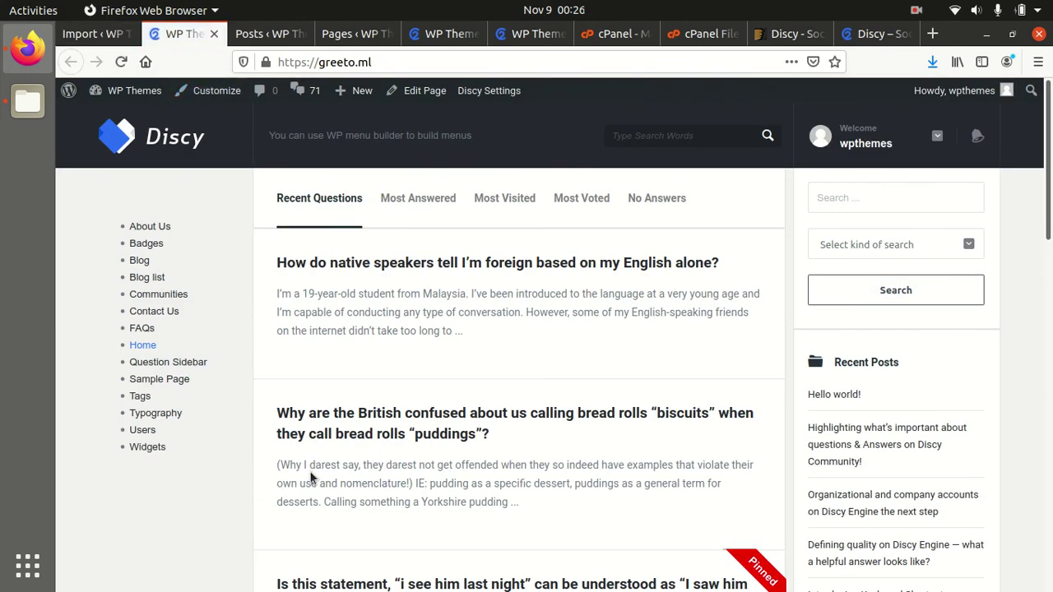
{"action": "left_click", "coordinate": [404, 207]}
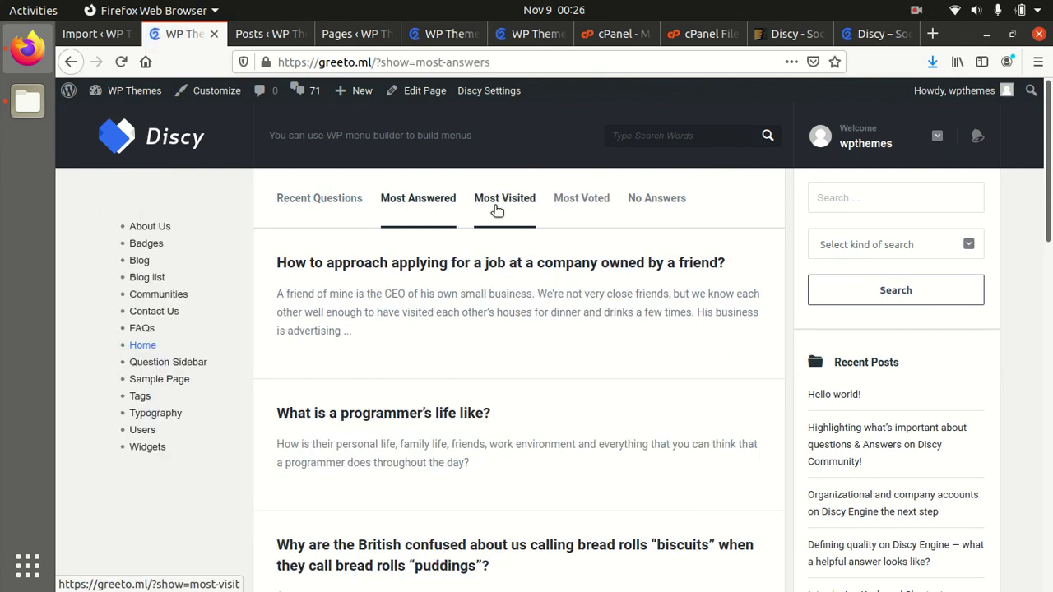
Show the Most Voted questions on the live site, and examine the Discy demo site's homepage layout and side menu for comparison.
{"action": "left_click", "coordinate": [569, 200]}
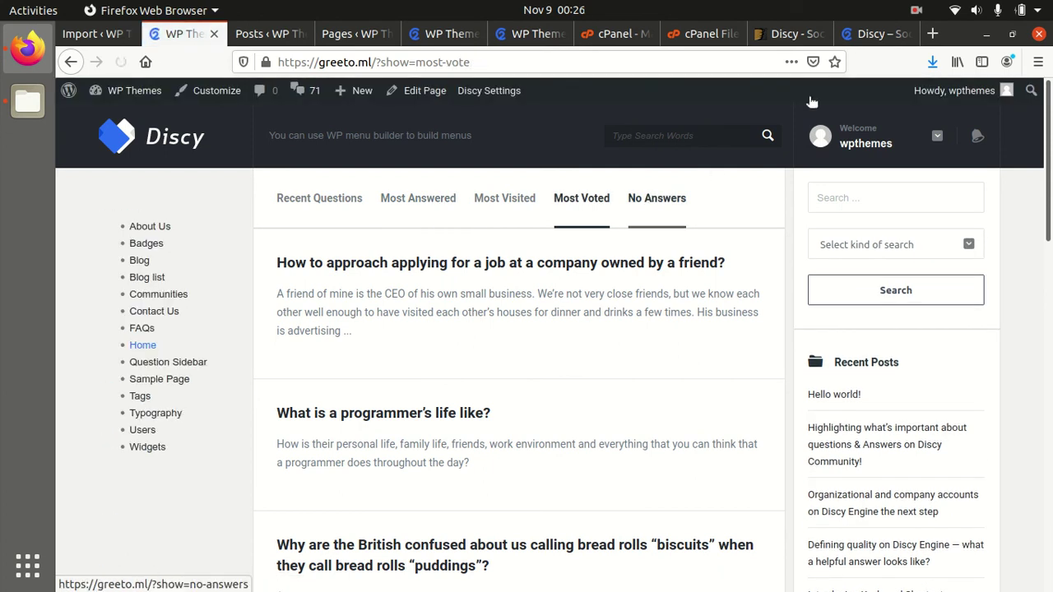
{"action": "left_click", "coordinate": [856, 37]}
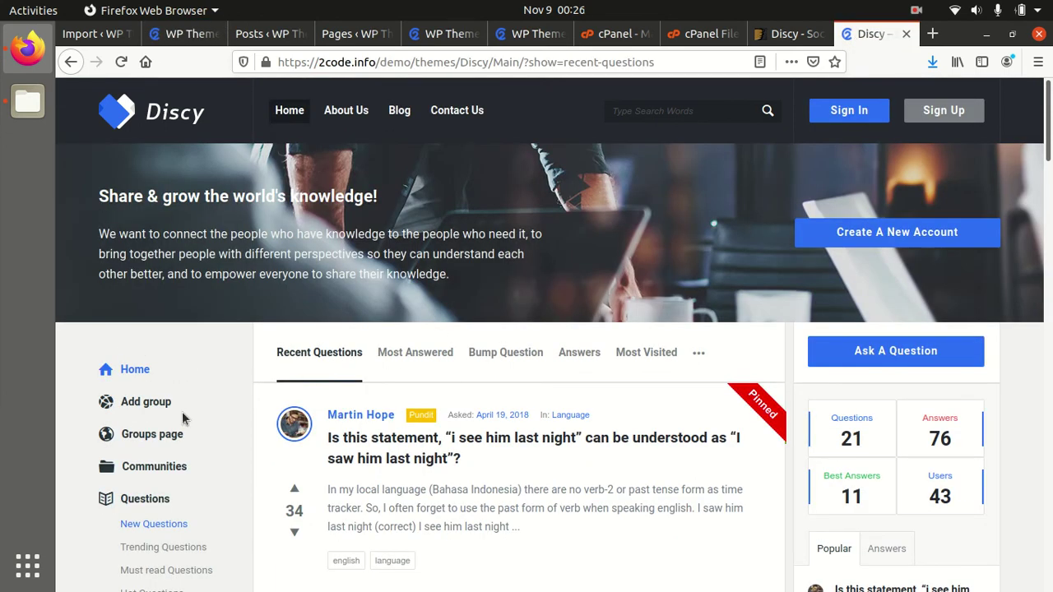
{"action": "scroll", "coordinate": [180, 412], "scroll_direction": "down", "scroll_amount": 3}
{"action": "scroll", "coordinate": [181, 412], "scroll_direction": "up", "scroll_amount": 3}
{"action": "scroll", "coordinate": [181, 419], "scroll_direction": "down", "scroll_amount": 6}
{"action": "scroll", "coordinate": [181, 419], "scroll_direction": "up", "scroll_amount": 3}
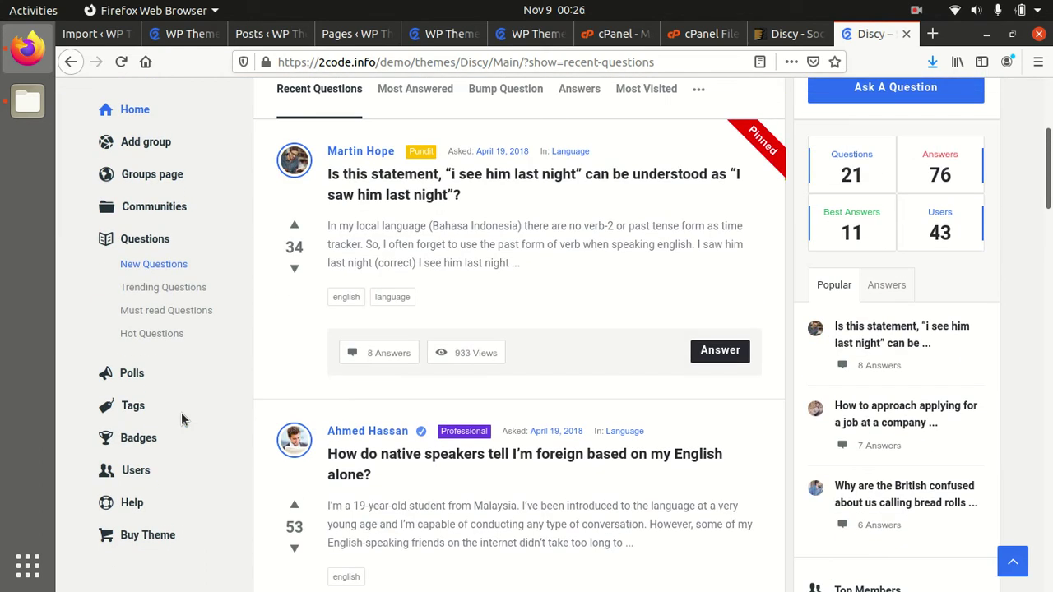
{"action": "scroll", "coordinate": [597, 268], "scroll_direction": "up", "scroll_amount": 2}
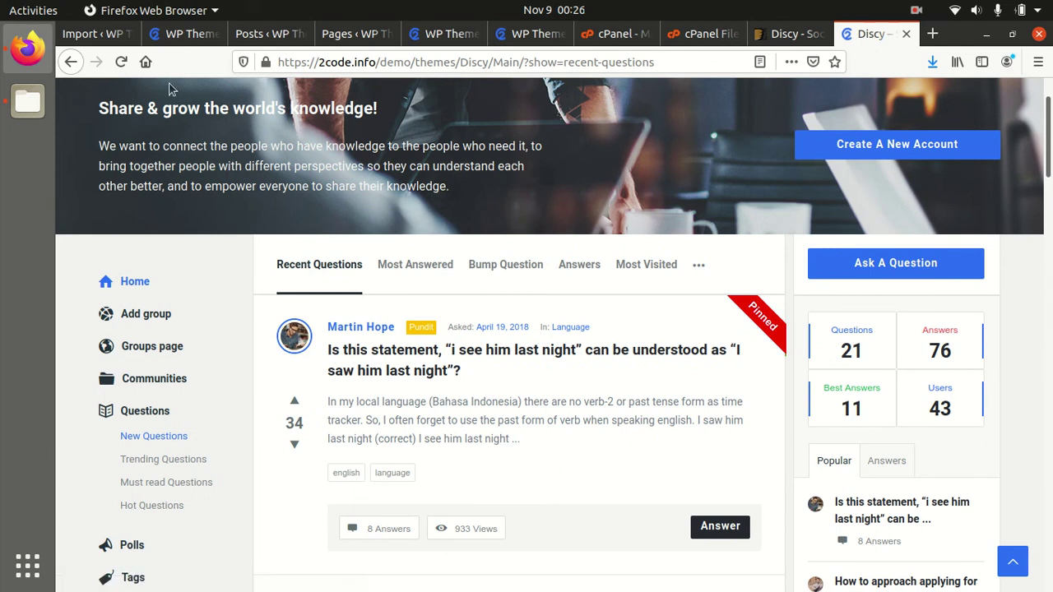
{"action": "left_click", "coordinate": [111, 39]}
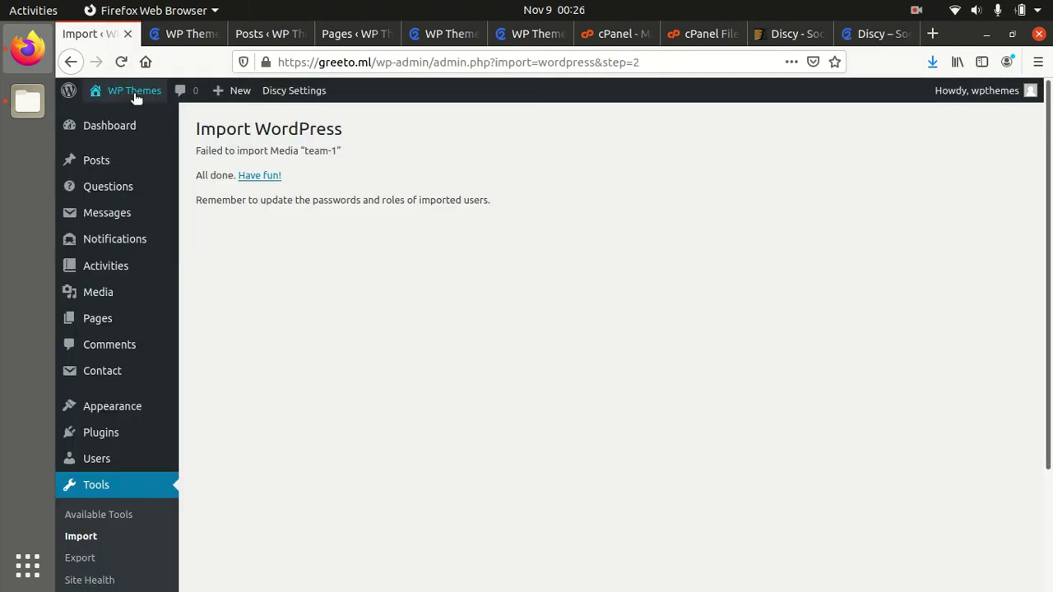
{"action": "left_click", "coordinate": [180, 41]}
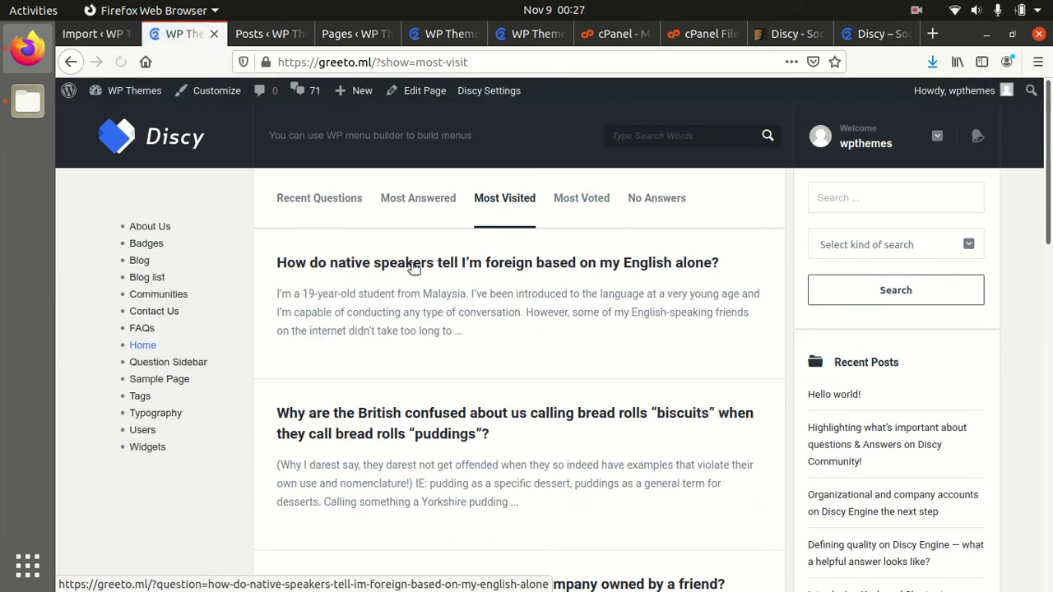
{"action": "left_click", "coordinate": [88, 42]}
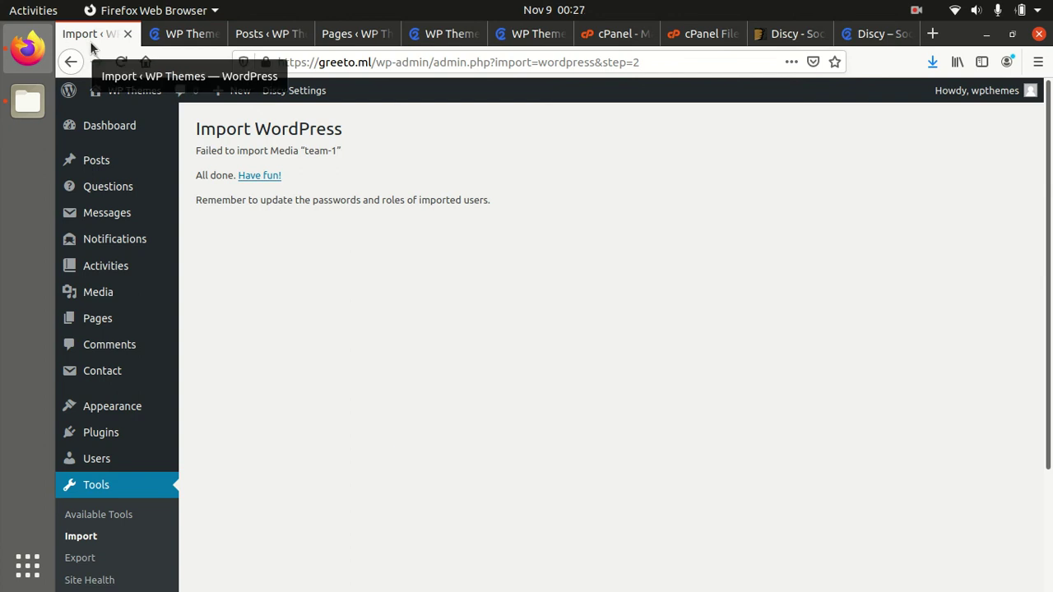
{"action": "left_click", "coordinate": [185, 33]}
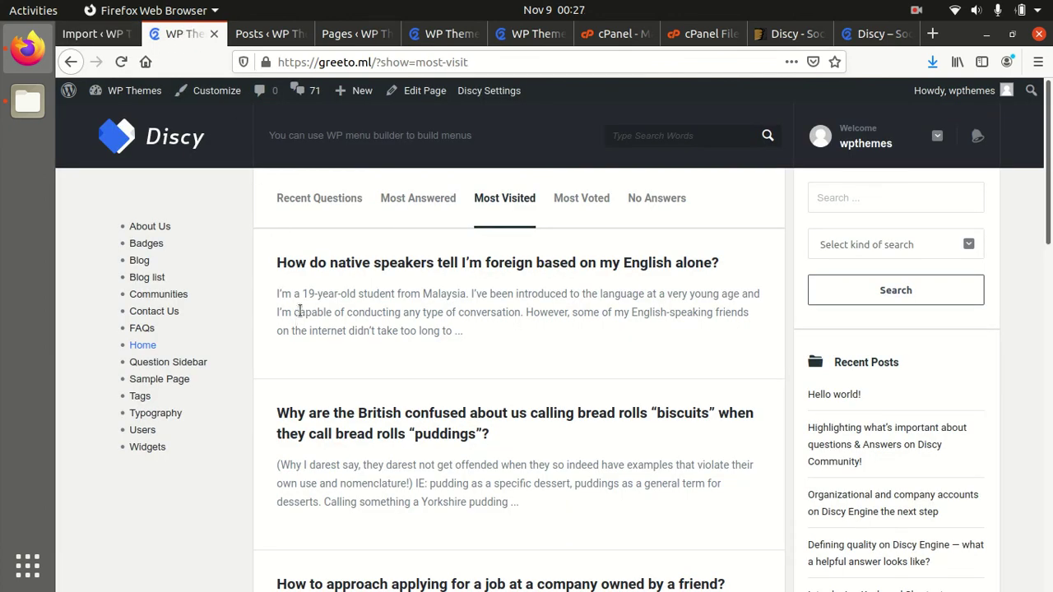
Return to the WordPress admin and open the Discy theme settings page.
{"action": "left_click", "coordinate": [90, 34]}
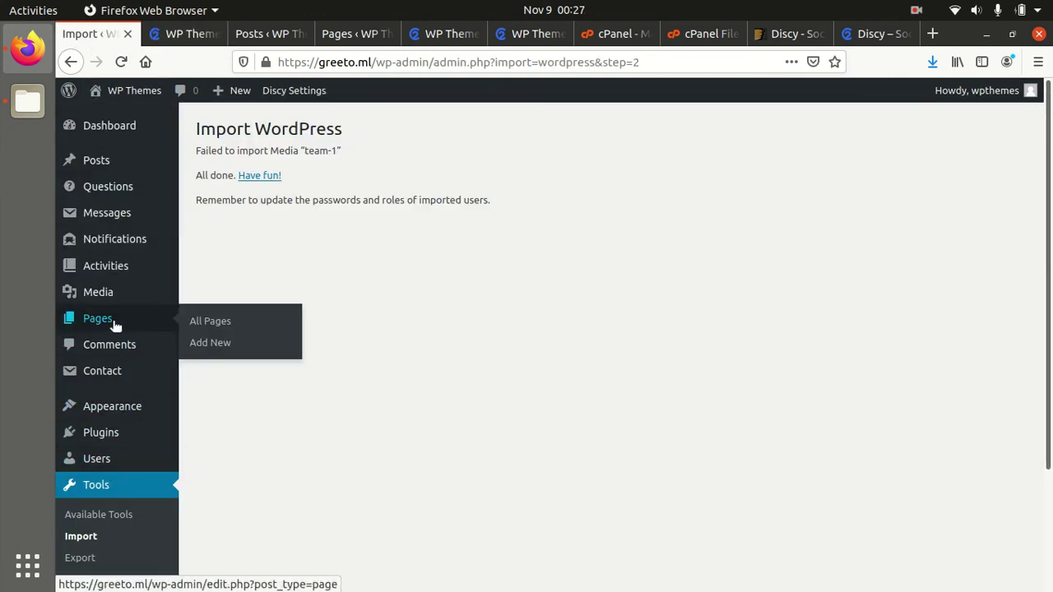
{"action": "mouse_move", "coordinate": [132, 323]}
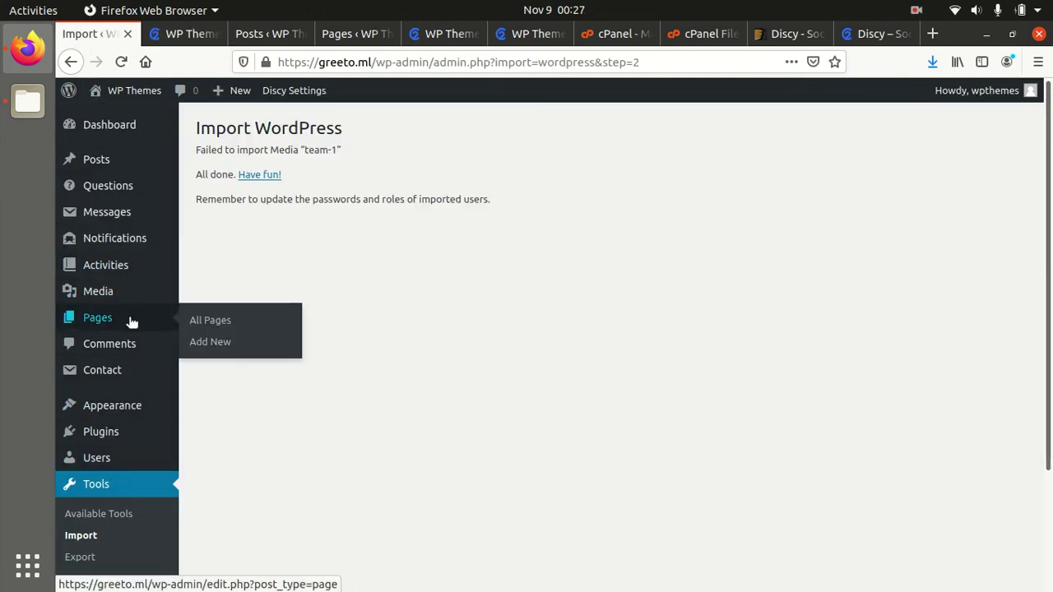
{"action": "scroll", "coordinate": [132, 322], "scroll_direction": "down", "scroll_amount": 3}
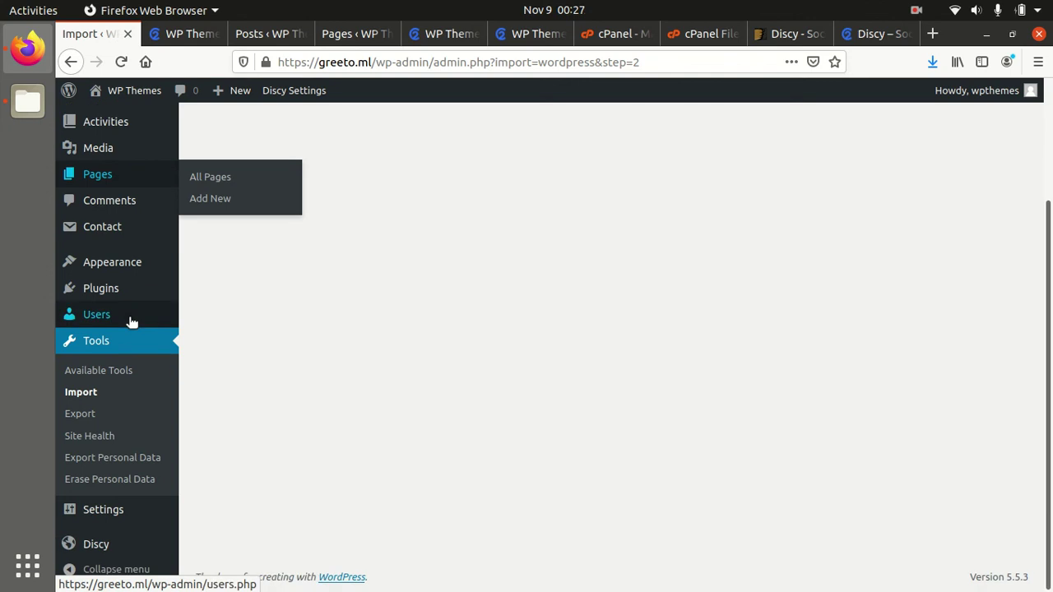
{"action": "left_click", "coordinate": [102, 548]}
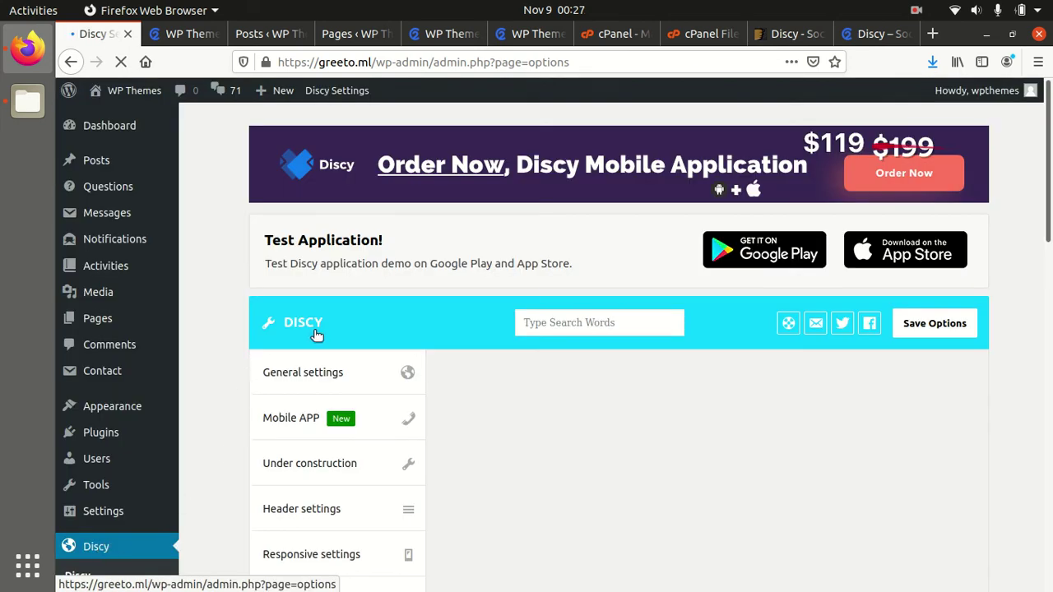
Examine the General settings and the Mobile APP options in the Discy theme settings.
{"action": "scroll", "coordinate": [417, 362], "scroll_direction": "down", "scroll_amount": 3}
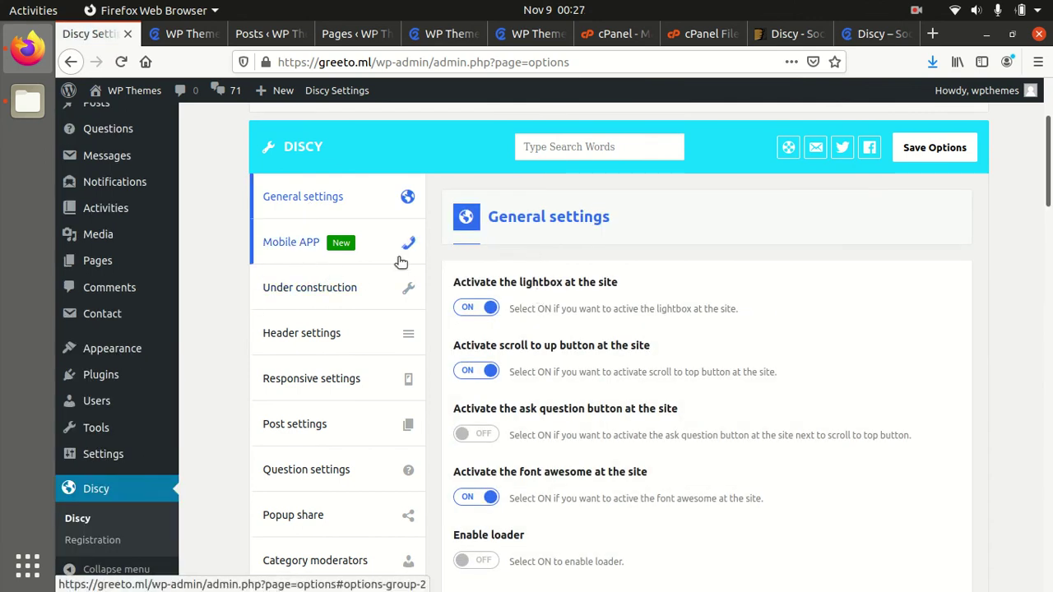
{"action": "scroll", "coordinate": [499, 263], "scroll_direction": "down", "scroll_amount": 2}
{"action": "left_click", "coordinate": [307, 160]}
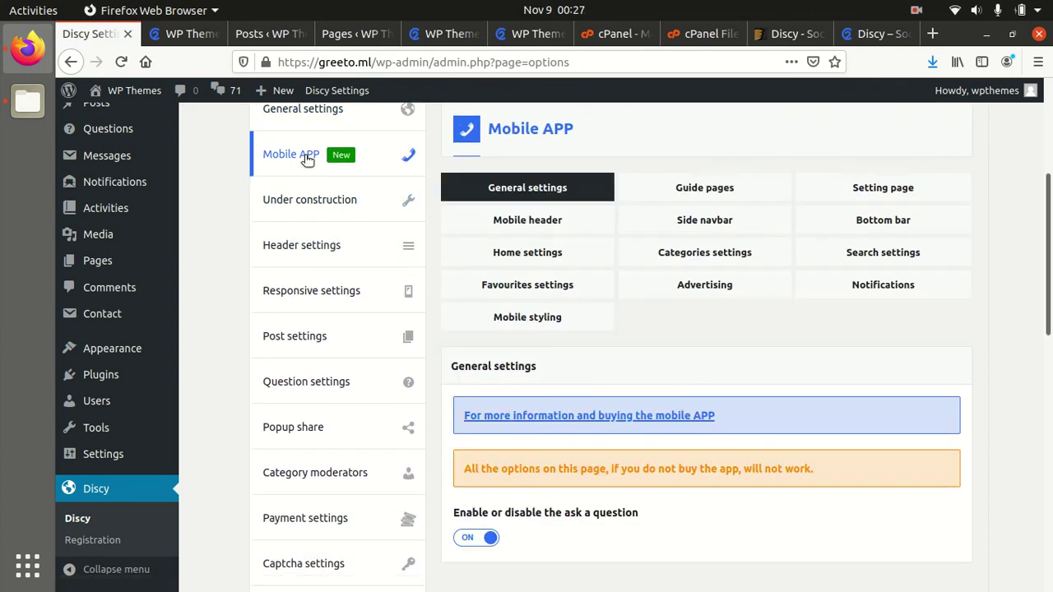
{"action": "scroll", "coordinate": [613, 336], "scroll_direction": "up", "scroll_amount": 1}
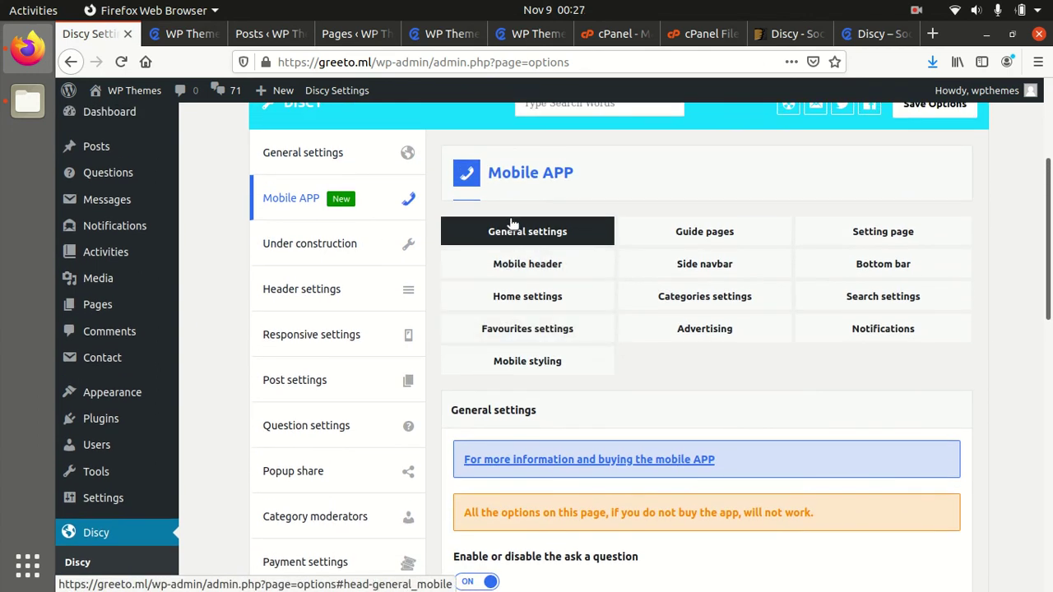
{"action": "scroll", "coordinate": [525, 251], "scroll_direction": "down", "scroll_amount": 4}
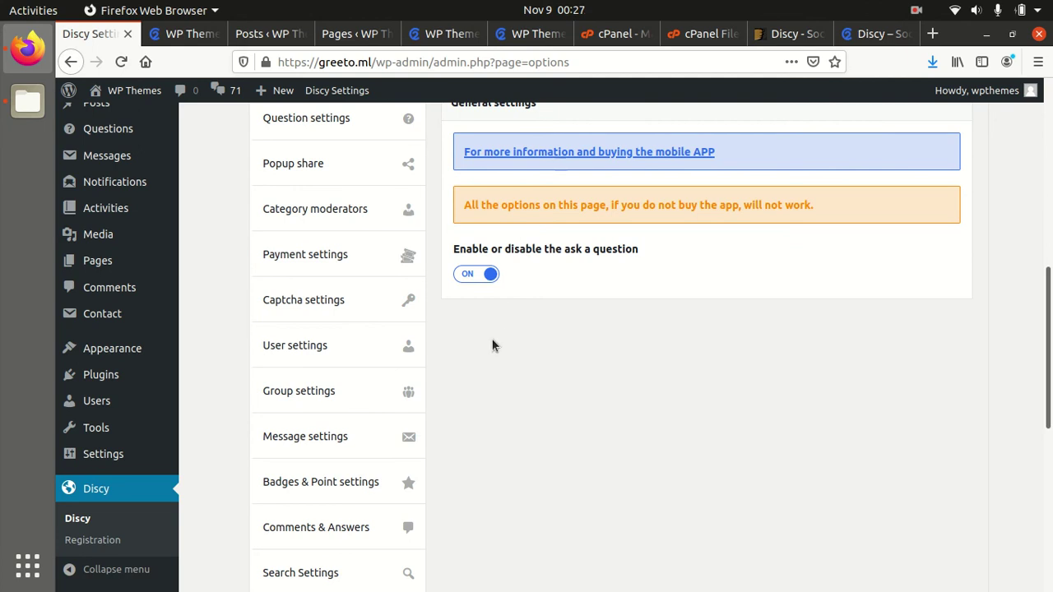
{"action": "scroll", "coordinate": [585, 308], "scroll_direction": "up", "scroll_amount": 4}
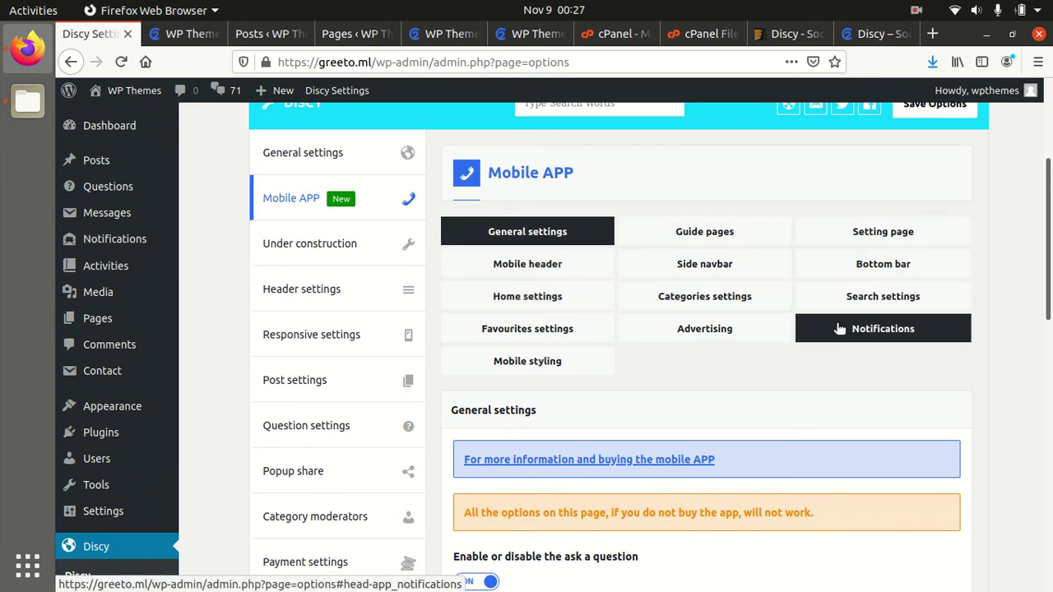
{"action": "scroll", "coordinate": [837, 329], "scroll_direction": "down", "scroll_amount": 2}
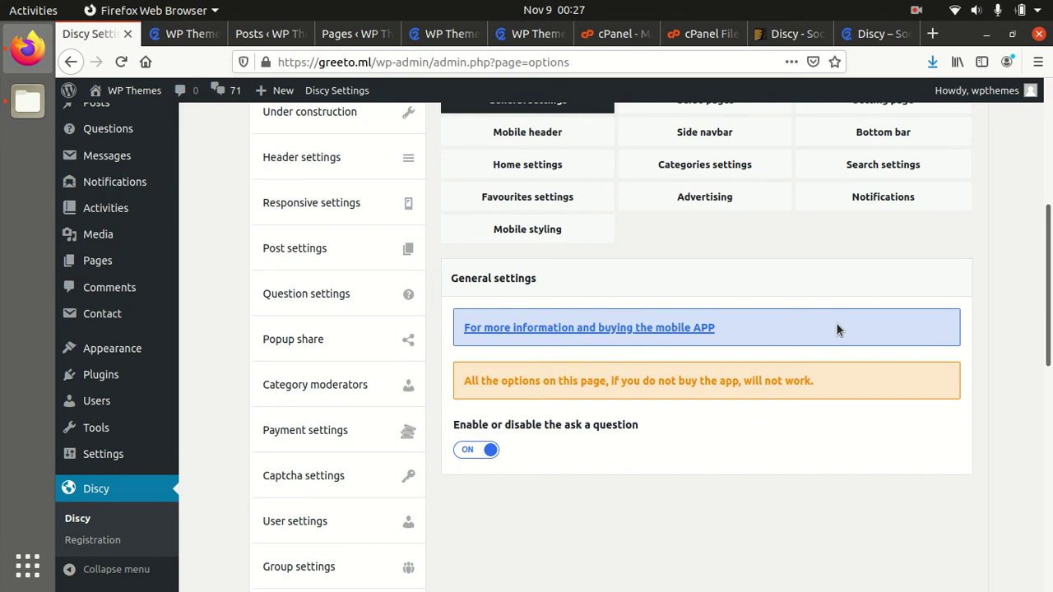
{"action": "scroll", "coordinate": [836, 329], "scroll_direction": "up", "scroll_amount": 3}
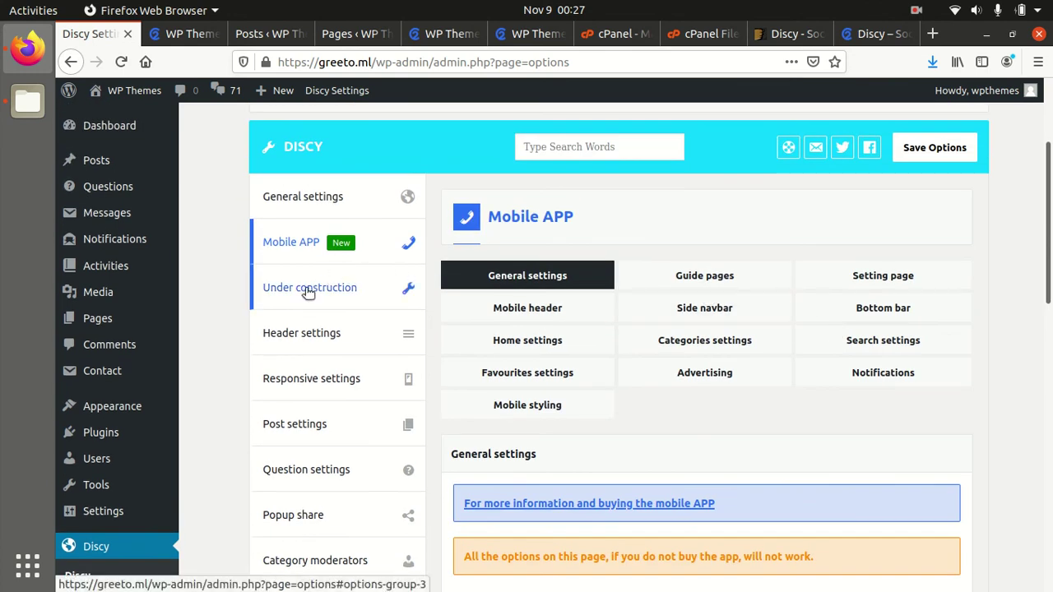
Look through the Under construction, Header, Responsive, Post, Question and Popup share sections of the theme settings.
{"action": "left_click", "coordinate": [308, 290]}
{"action": "left_click", "coordinate": [288, 342]}
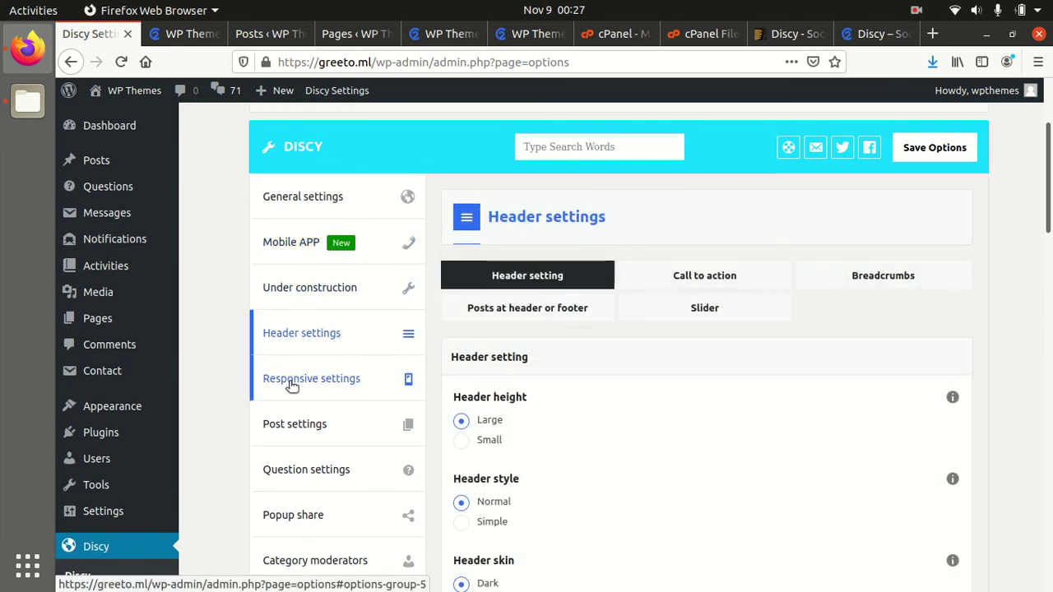
{"action": "left_click", "coordinate": [294, 382]}
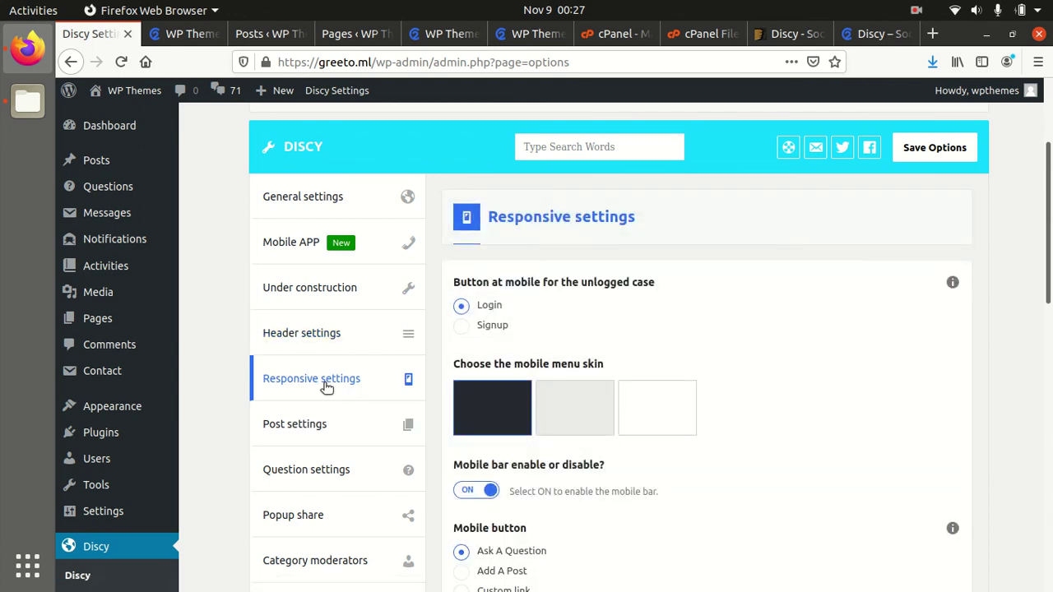
{"action": "scroll", "coordinate": [316, 317], "scroll_direction": "down", "scroll_amount": 4}
{"action": "left_click", "coordinate": [325, 249]}
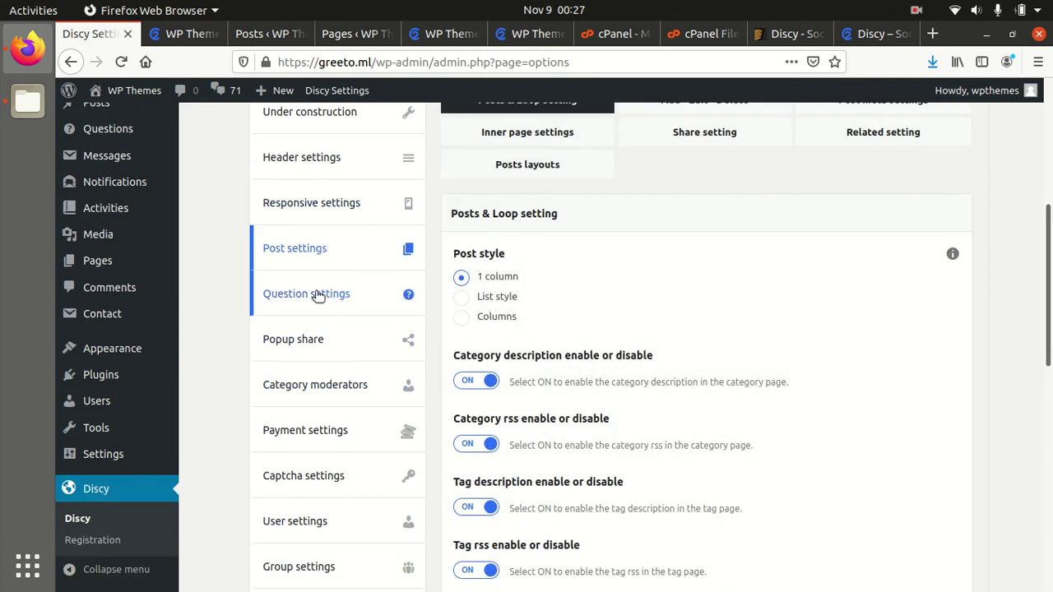
{"action": "left_click", "coordinate": [317, 293]}
{"action": "left_click", "coordinate": [302, 350]}
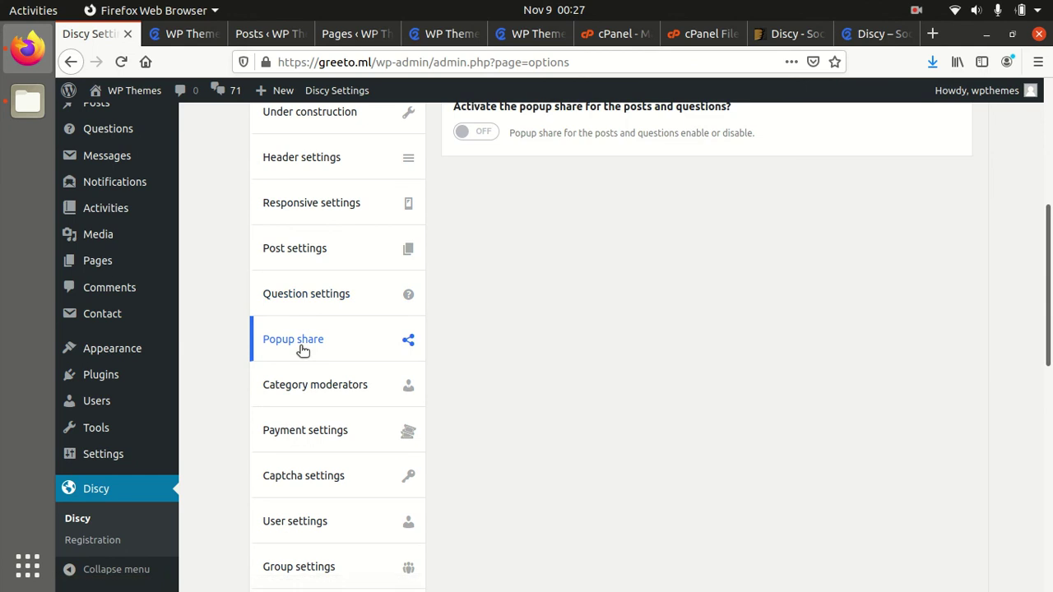
Look through the Category moderators, Captcha, User, Group and Message sections of the theme settings.
{"action": "scroll", "coordinate": [333, 380], "scroll_direction": "down", "scroll_amount": 5}
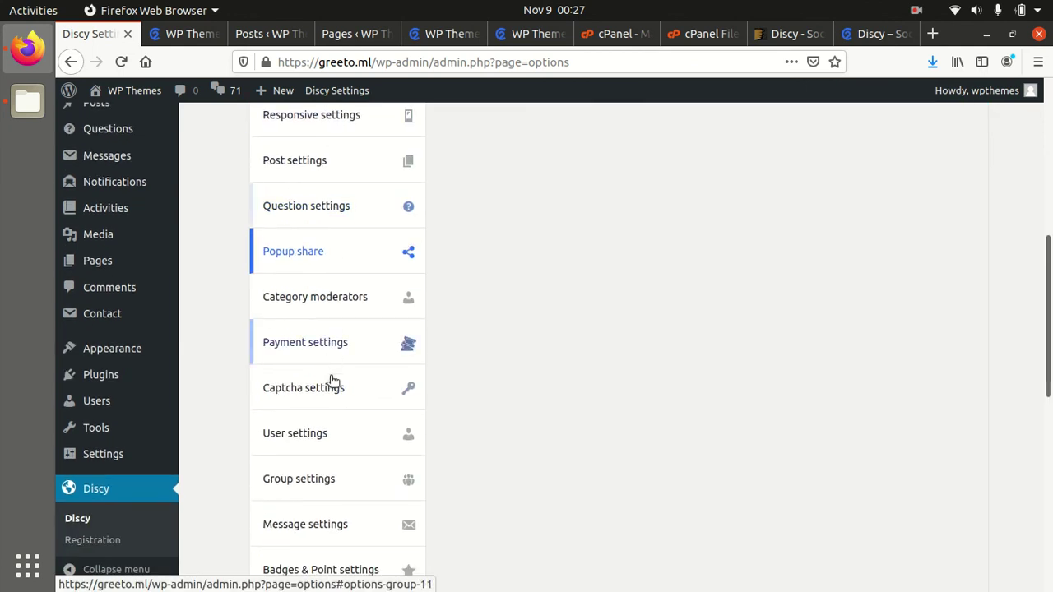
{"action": "left_click", "coordinate": [324, 301]}
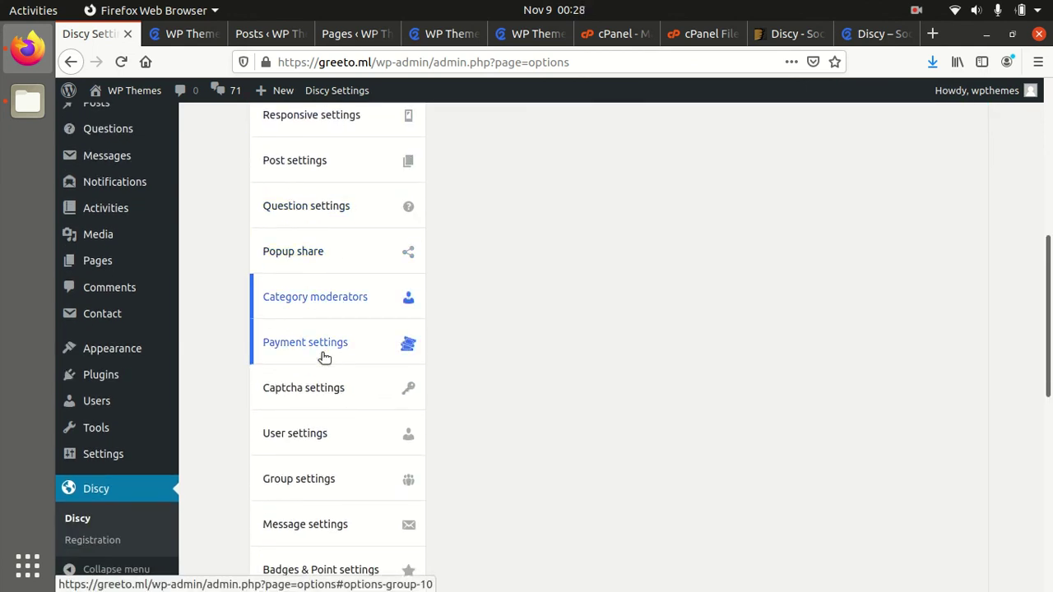
{"action": "scroll", "coordinate": [363, 355], "scroll_direction": "down", "scroll_amount": 5}
{"action": "left_click", "coordinate": [332, 343]}
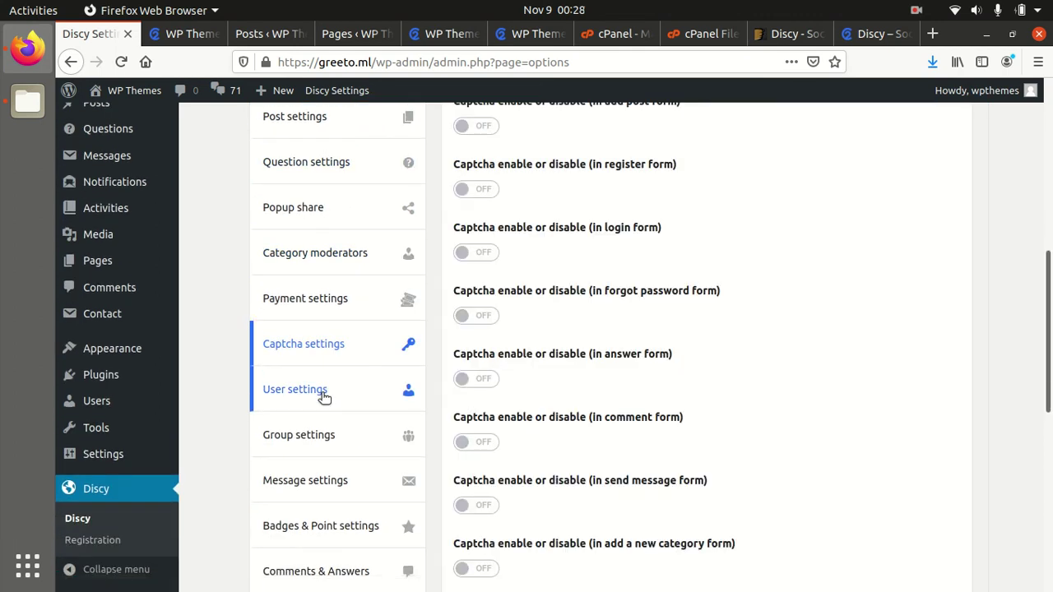
{"action": "left_click", "coordinate": [322, 393]}
{"action": "left_click", "coordinate": [322, 437]}
{"action": "left_click", "coordinate": [326, 479]}
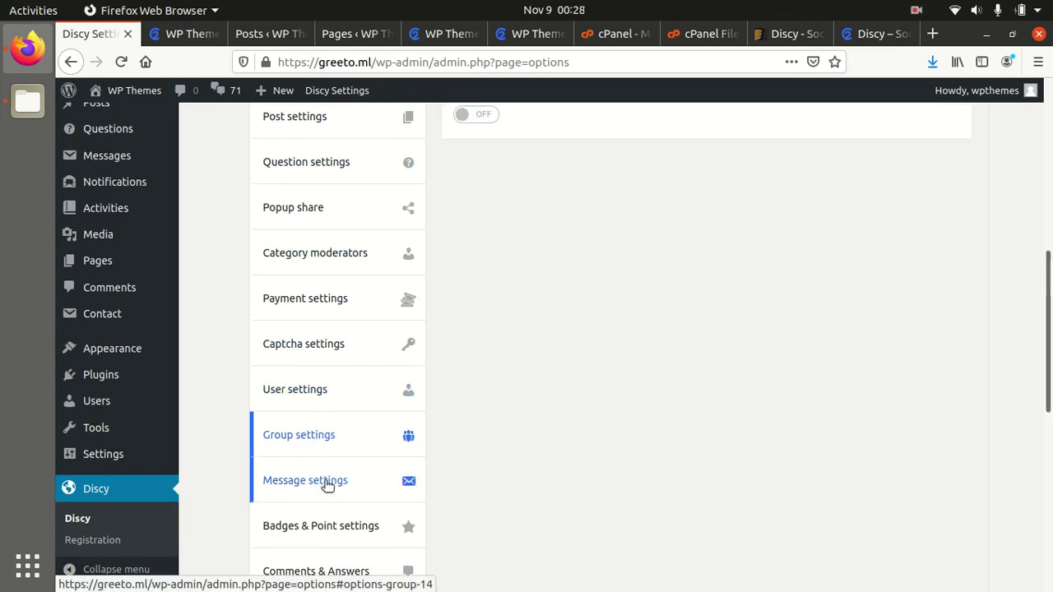
View the Badges & Point, Comments & Answers and Search sections, and examine the Sidebar options in the theme settings.
{"action": "scroll", "coordinate": [346, 412], "scroll_direction": "down", "scroll_amount": 5}
{"action": "left_click", "coordinate": [315, 316]}
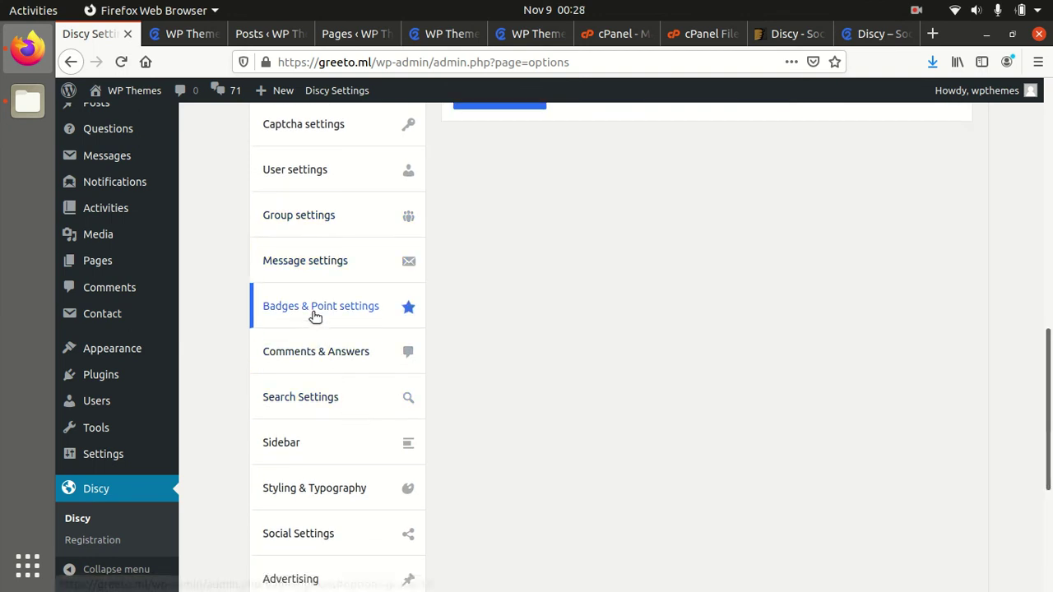
{"action": "left_click", "coordinate": [319, 365]}
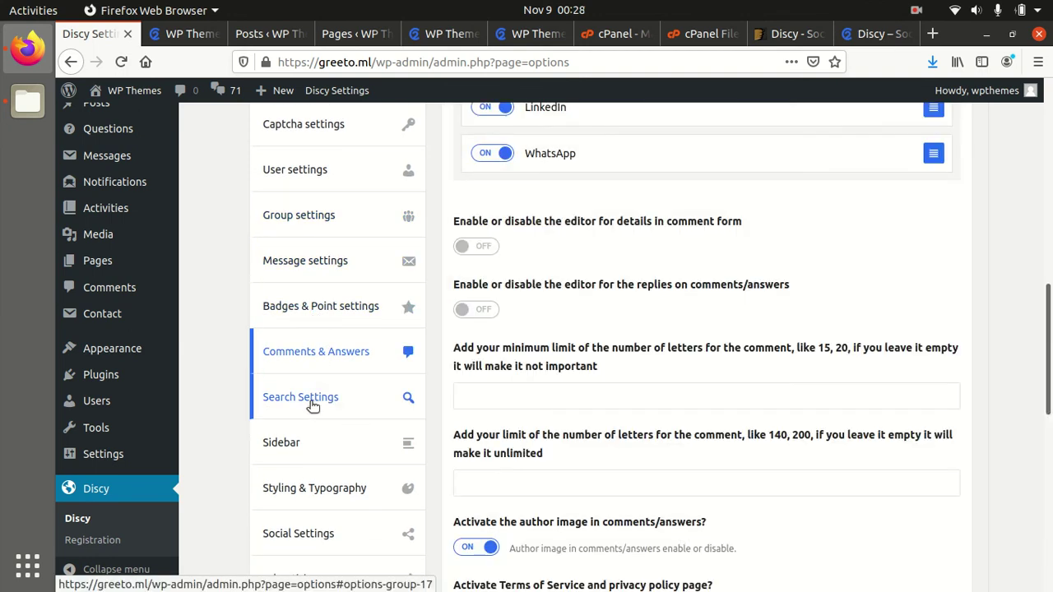
{"action": "left_click", "coordinate": [312, 405]}
{"action": "left_click", "coordinate": [296, 444]}
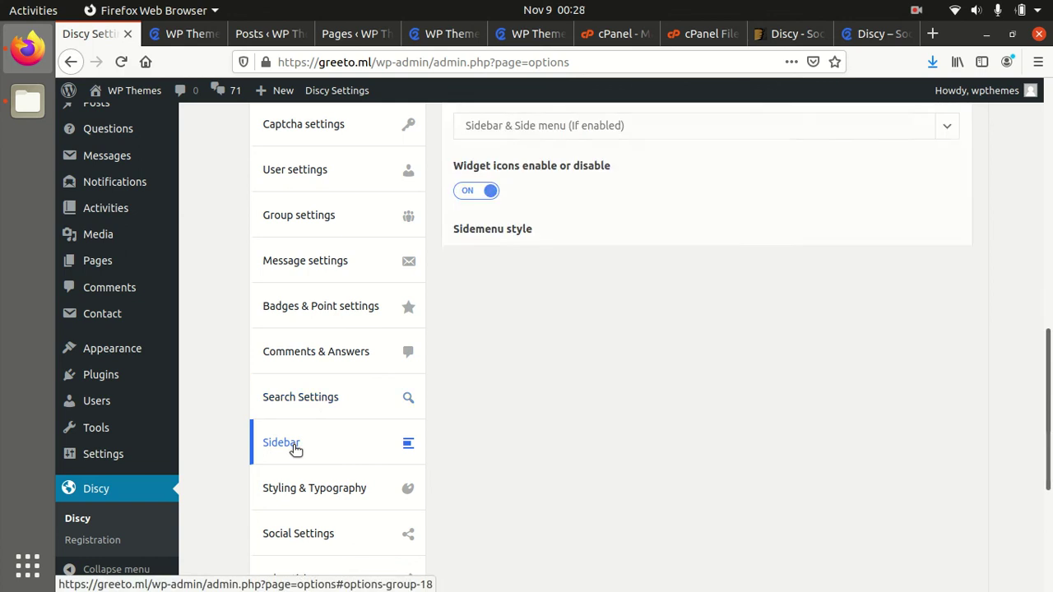
{"action": "scroll", "coordinate": [316, 419], "scroll_direction": "up", "scroll_amount": 6}
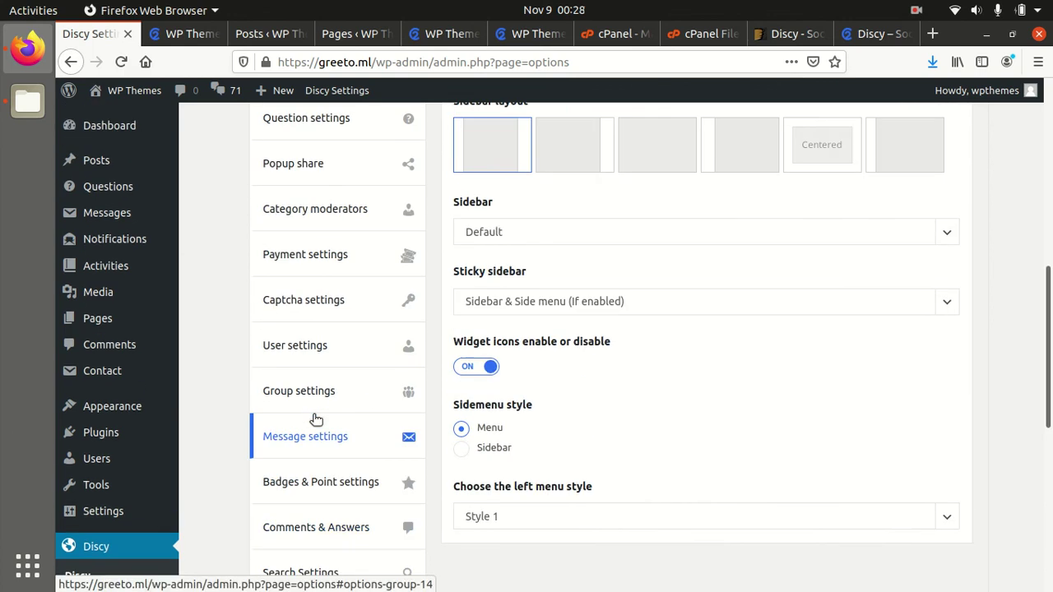
{"action": "scroll", "coordinate": [315, 420], "scroll_direction": "up", "scroll_amount": 6}
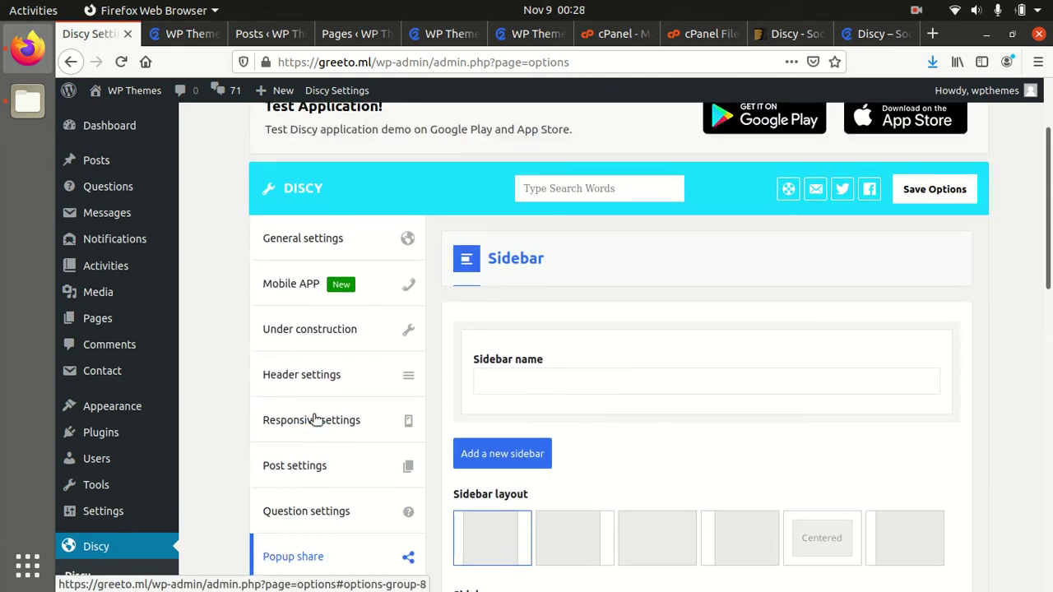
{"action": "scroll", "coordinate": [316, 420], "scroll_direction": "down", "scroll_amount": 4}
{"action": "scroll", "coordinate": [315, 419], "scroll_direction": "down", "scroll_amount": 8}
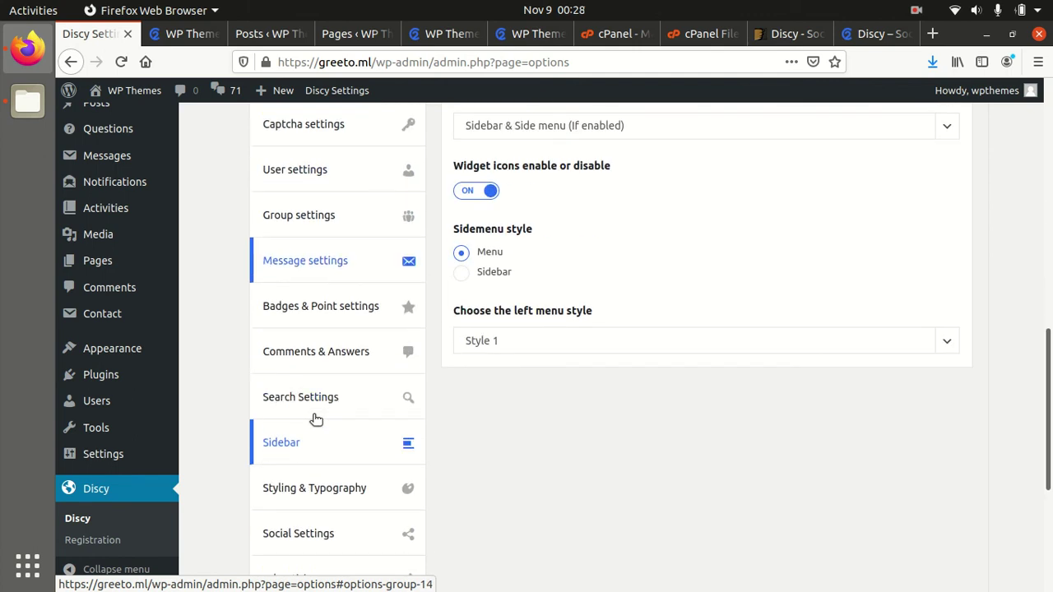
View the Styling & Typography section and the Social Settings, and return to the live site's front page.
{"action": "left_click", "coordinate": [293, 488]}
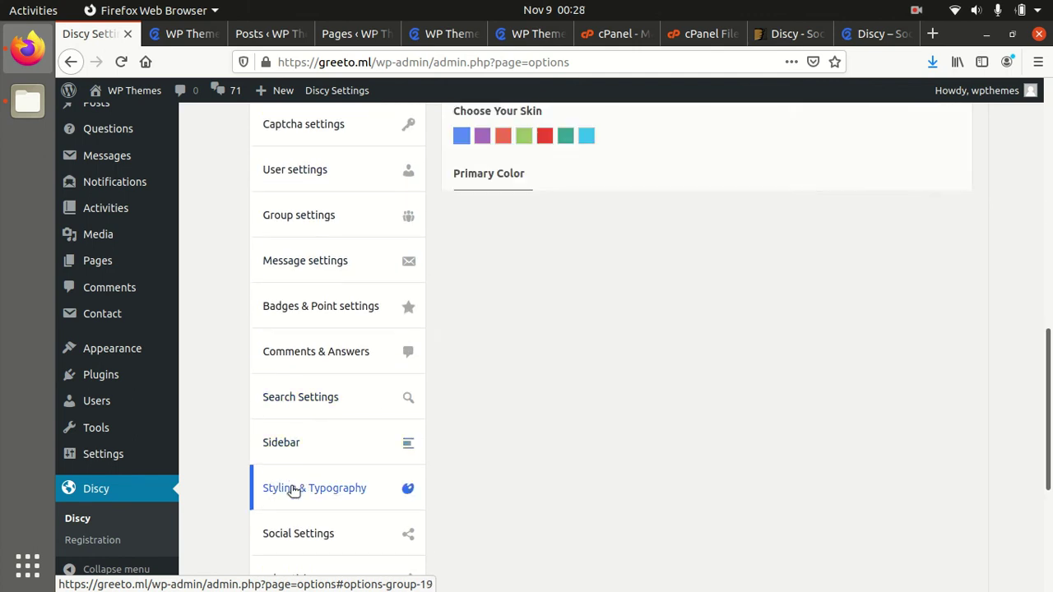
{"action": "left_click", "coordinate": [299, 534]}
{"action": "scroll", "coordinate": [360, 427], "scroll_direction": "up", "scroll_amount": 15}
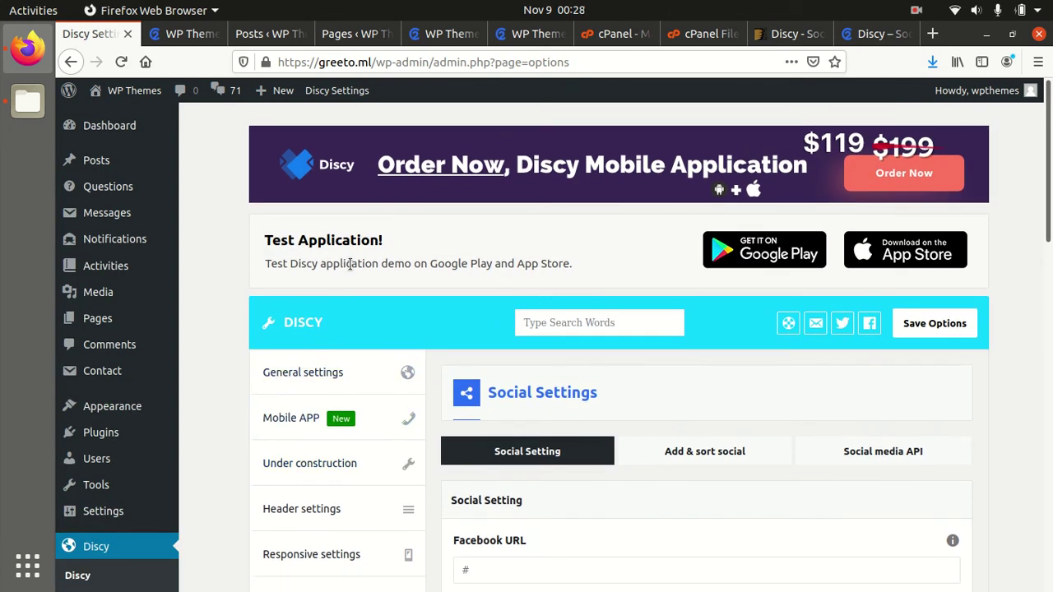
{"action": "scroll", "coordinate": [107, 403], "scroll_direction": "down", "scroll_amount": 3}
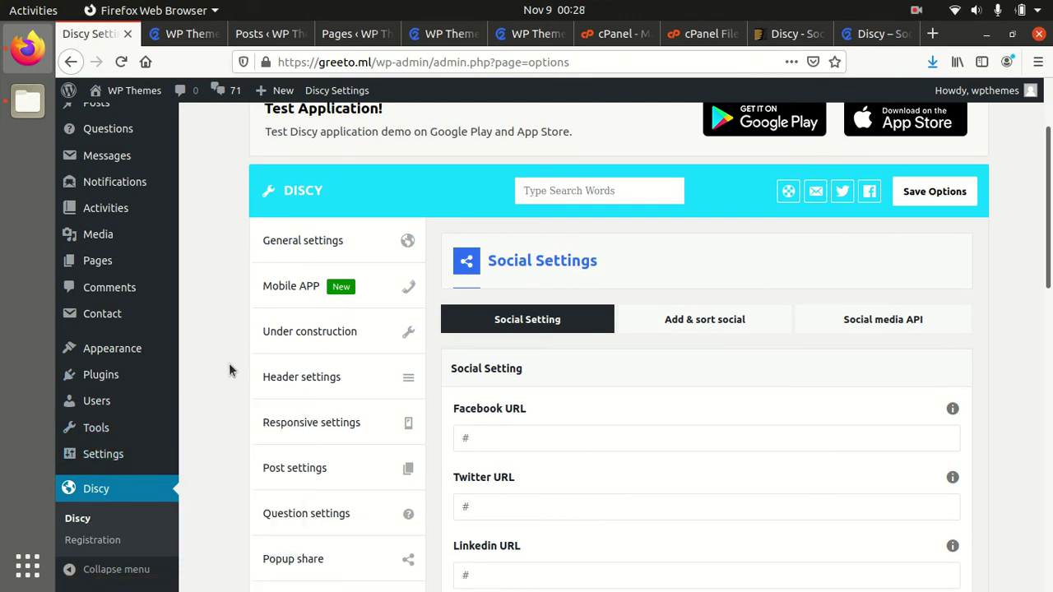
{"action": "scroll", "coordinate": [230, 366], "scroll_direction": "up", "scroll_amount": 2}
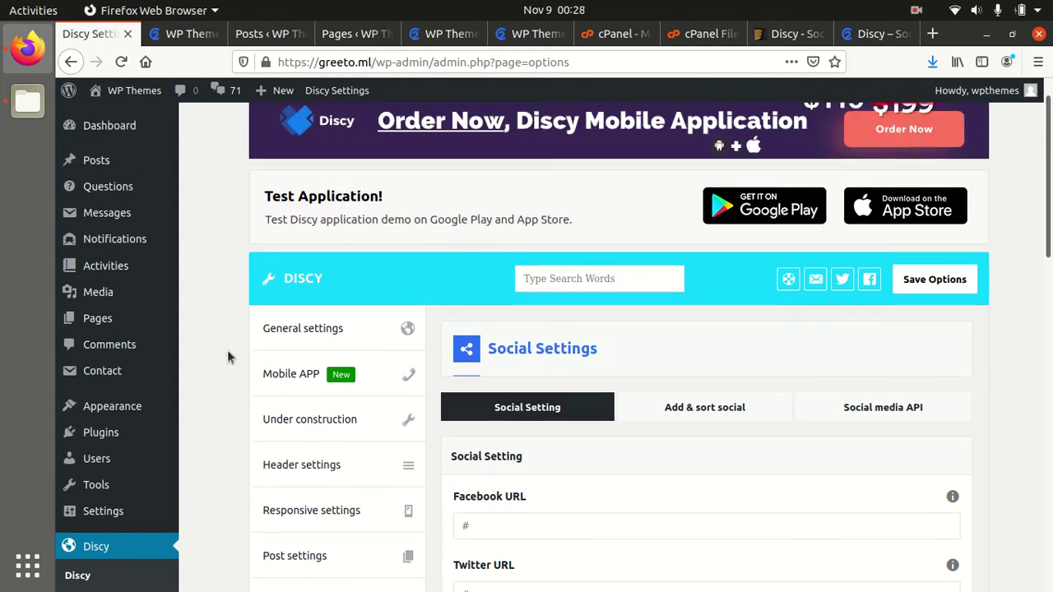
{"action": "scroll", "coordinate": [206, 329], "scroll_direction": "up", "scroll_amount": 1}
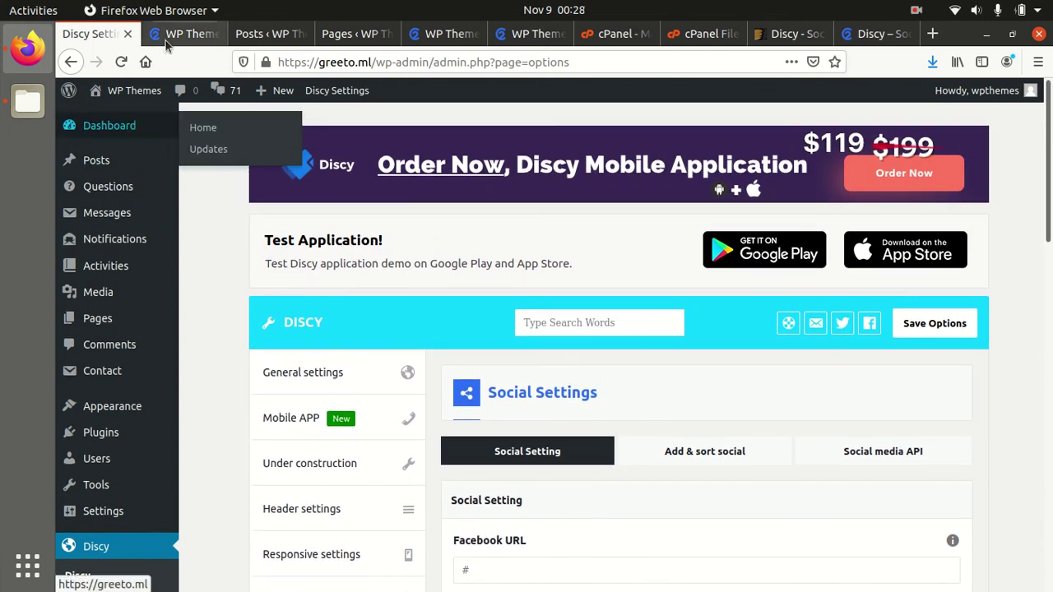
{"action": "left_click", "coordinate": [170, 37]}
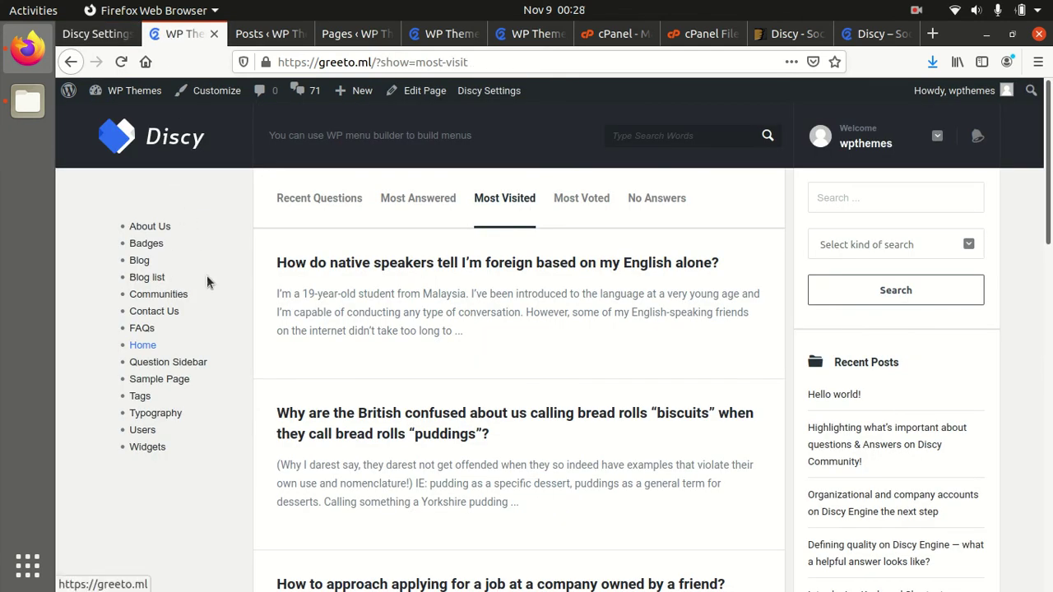